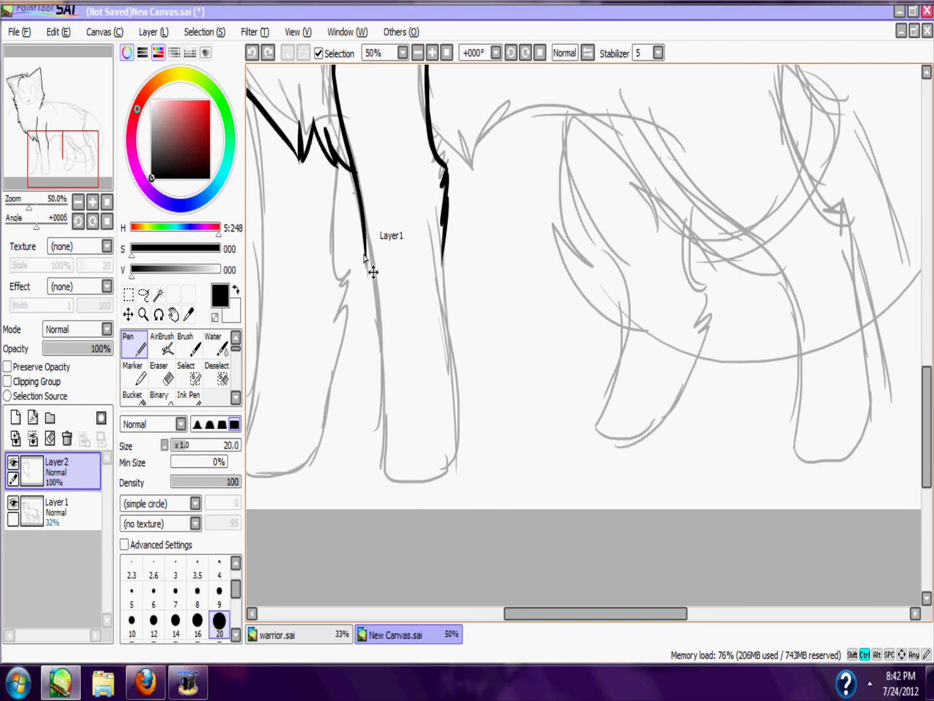
- Ink both sides of the near front leg over the sketch, down to a rounded paw
mouse_move(356, 172)
left_mouse_down()
mouse_move(374, 284)
mouse_move(366, 480)
mouse_move(427, 492)
left_mouse_up()
key("ctrl+z")
mouse_move(381, 353)
left_mouse_down()
mouse_move(409, 494)
mouse_move(436, 479)
left_mouse_up()
mouse_move(446, 261)
left_mouse_down()
mouse_move(442, 444)
mouse_move(457, 384)
mouse_move(445, 263)
left_mouse_up()
key("ctrl+z")
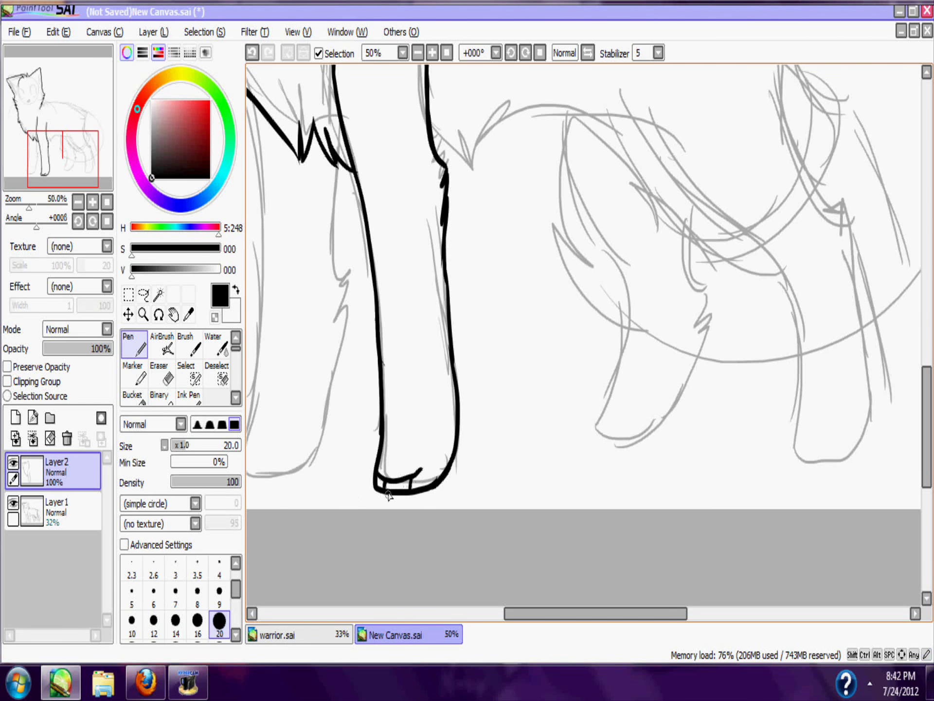
- Ink the toe lines across the near front paw, undoing the strokes that miss
key("ctrl+z")
key("ctrl+z")
key("ctrl+z")
left_click_drag(379, 477, 421, 471)
key("ctrl+z")
key("ctrl+z")
- Ink the front edge of the far front leg from the chest fur downward, undoing unsatisfying strokes
mouse_move(67, 118)
left_mouse_down()
mouse_move(47, 110)
mouse_move(59, 152)
mouse_move(47, 152)
left_mouse_up()
mouse_move(398, 164)
left_mouse_down()
mouse_move(404, 341)
mouse_move(350, 516)
mouse_move(411, 290)
mouse_move(417, 352)
mouse_move(403, 475)
mouse_move(407, 326)
mouse_move(384, 482)
mouse_move(415, 306)
mouse_move(410, 442)
mouse_move(388, 525)
left_mouse_up()
key("ctrl+z")
key("ctrl+z")
key("ctrl+z")
key("ctrl+z")
key("ctrl+z")
key("ctrl+z")
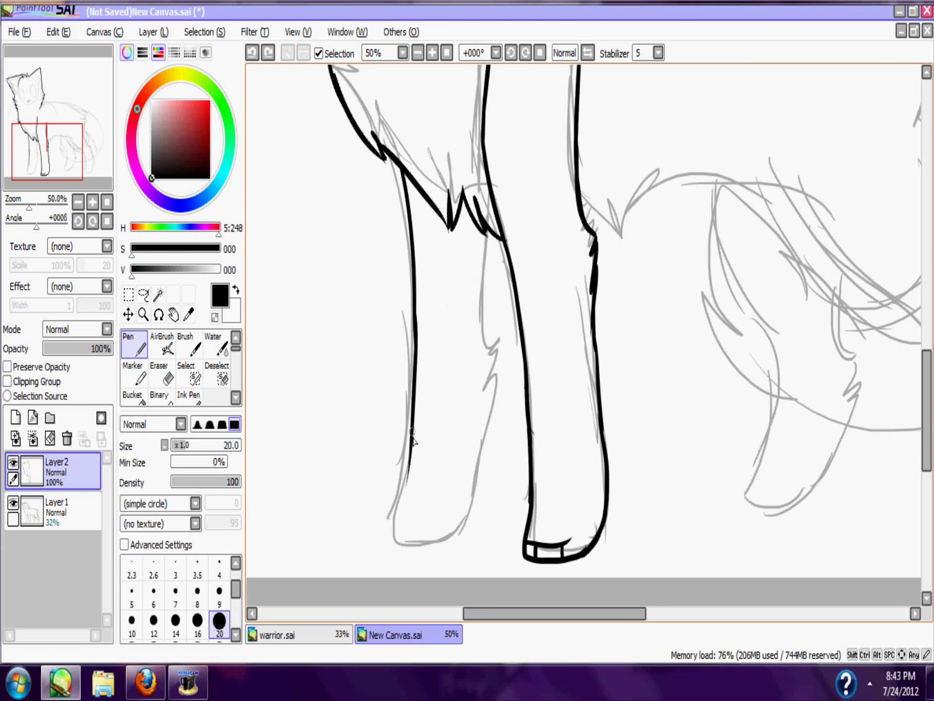
- Ink the far front leg's paw, toe lines and back edge with a small fur tuft
mouse_move(412, 446)
left_mouse_down()
mouse_move(401, 499)
mouse_move(408, 534)
left_mouse_up()
left_click_drag(470, 505, 472, 497)
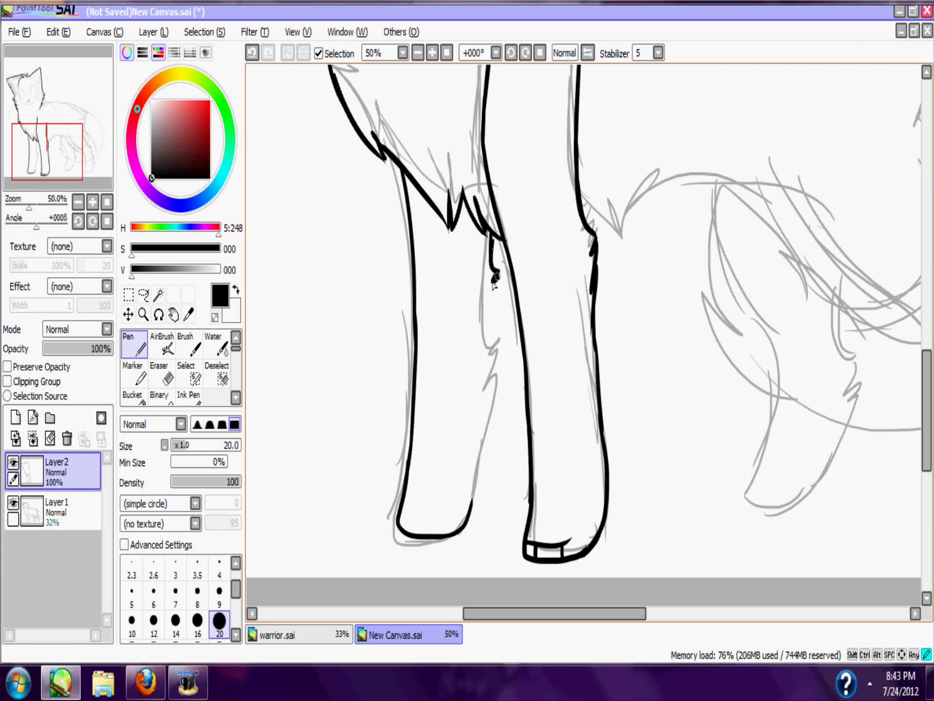
left_click_drag(495, 277, 470, 518)
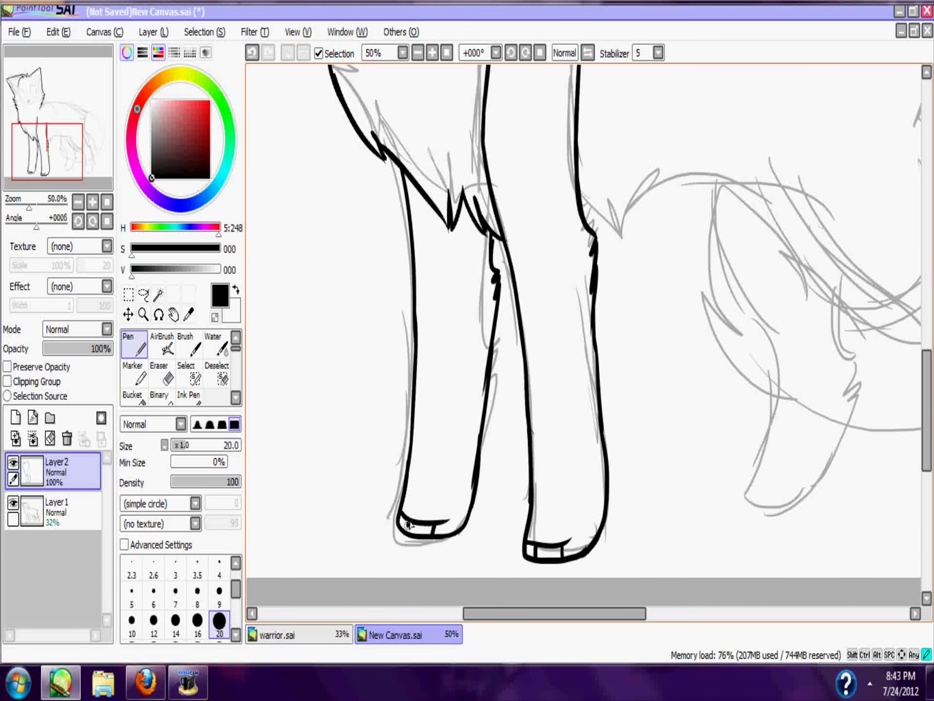
key("ctrl+z")
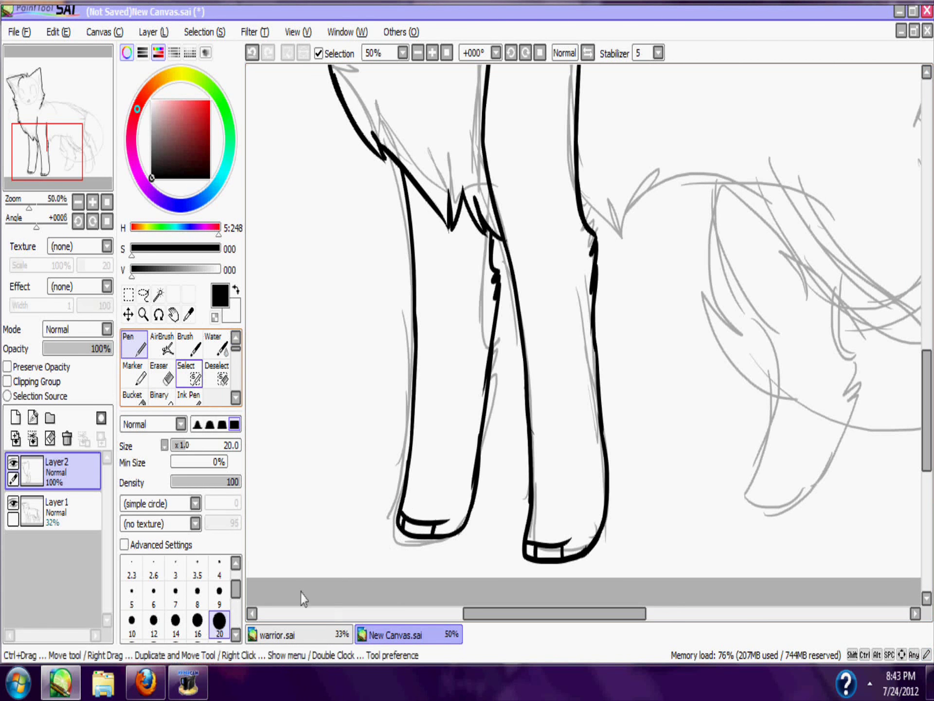
- Ink pointed fur tufts at the base of the neck and try the first stroke of the back line
scroll(492, 209, "up", 5)
left_click_drag(40, 130, 67, 115)
mouse_move(389, 217)
left_mouse_down()
mouse_move(406, 274)
mouse_move(394, 214)
mouse_move(414, 266)
left_mouse_up()
key("ctrl+z")
left_click_drag(402, 215, 447, 267)
key("ctrl+z")
mouse_move(398, 216)
left_mouse_down()
mouse_move(446, 252)
mouse_move(524, 241)
left_mouse_up()
key("ctrl+z")
- Undo the first back stroke, lower the opacity of Layer1 to 14%, and make Layer2 active again
left_click(61, 511)
left_click_drag(92, 352, 53, 351)
left_click(65, 478)
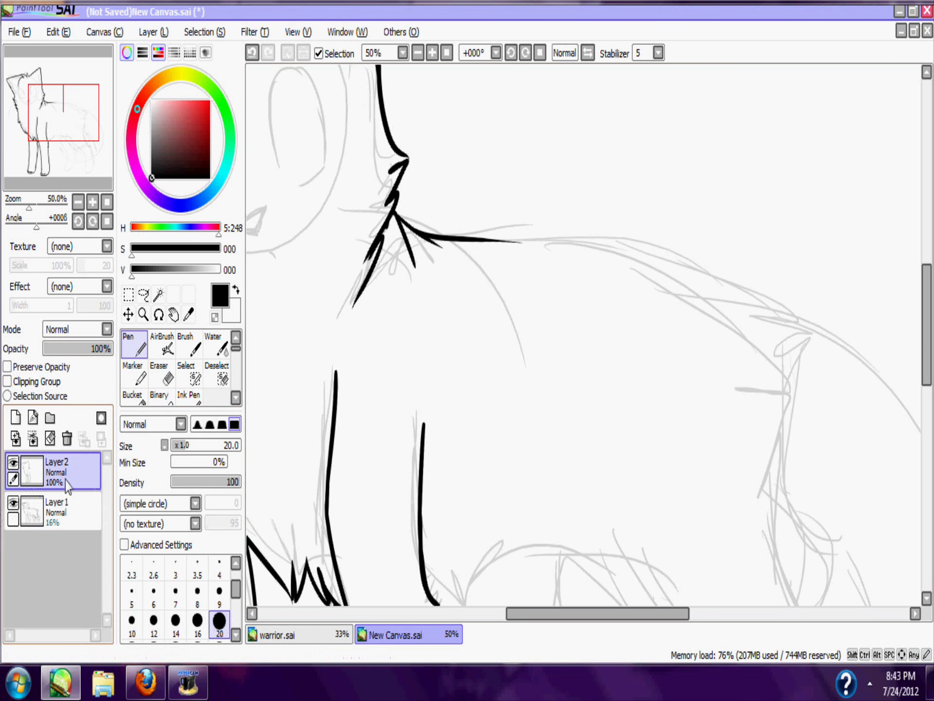
key("ctrl+z")
key("ctrl+z")
left_click(64, 510)
left_click(55, 350)
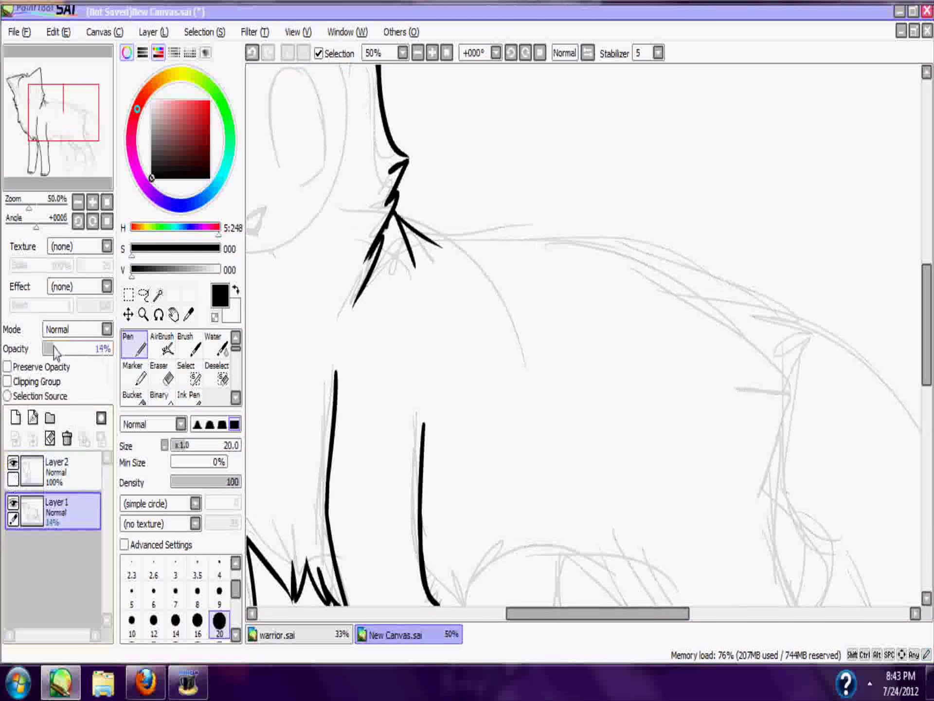
left_click(63, 473)
- Ink the start of the back line from the neck tufts, undoing strokes that stray
mouse_move(418, 235)
left_mouse_down()
mouse_move(539, 232)
mouse_move(641, 254)
mouse_move(598, 239)
mouse_move(700, 298)
left_mouse_up()
key("ctrl+z")
key("ctrl+z")
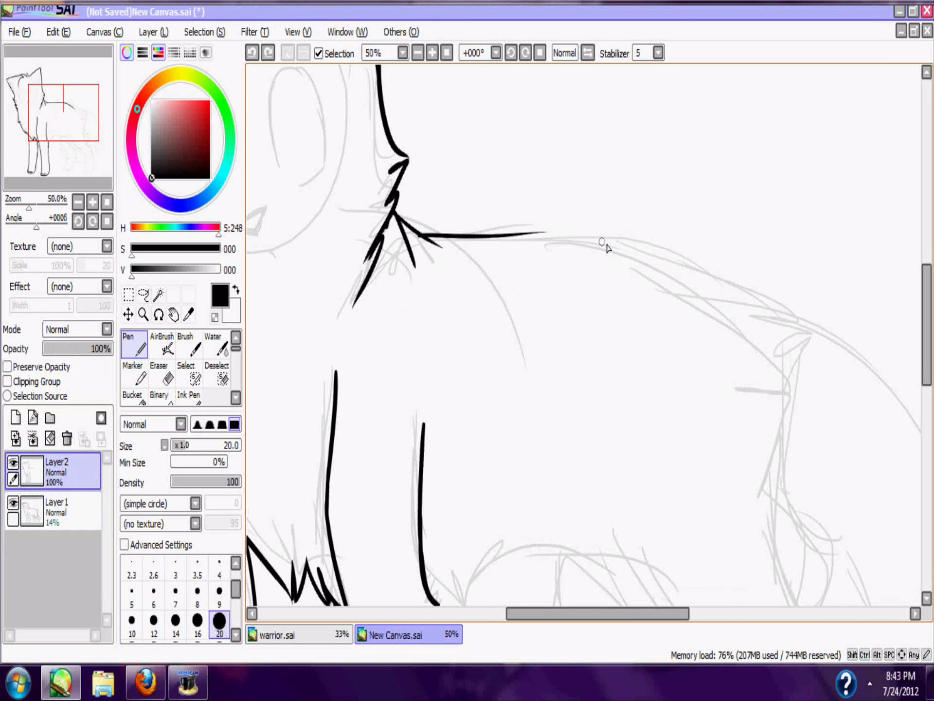
mouse_move(501, 237)
left_mouse_down()
mouse_move(603, 253)
mouse_move(759, 360)
mouse_move(621, 274)
left_mouse_up()
key("ctrl+z")
key("ctrl+z")
- Set the stabilizer to 9 and ink the back line curving down toward the rump
left_click(658, 53)
left_click(649, 194)
mouse_move(501, 236)
left_mouse_down()
mouse_move(604, 239)
mouse_move(736, 343)
left_mouse_up()
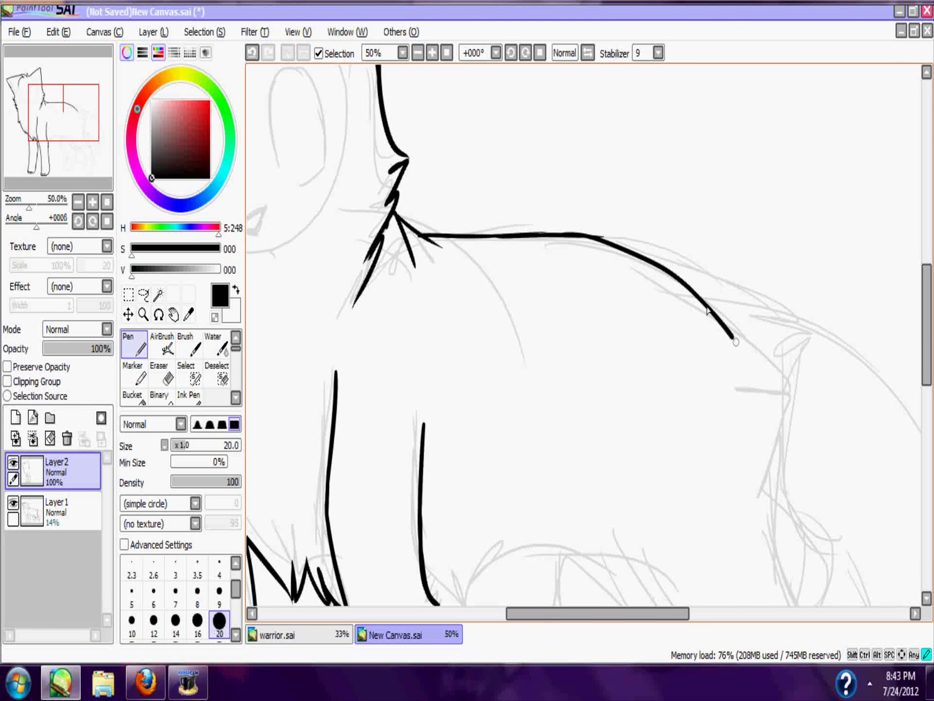
- Ink the rump with small fur tufts and the rear edge of the near hind thigh
left_click_drag(89, 146, 145, 153)
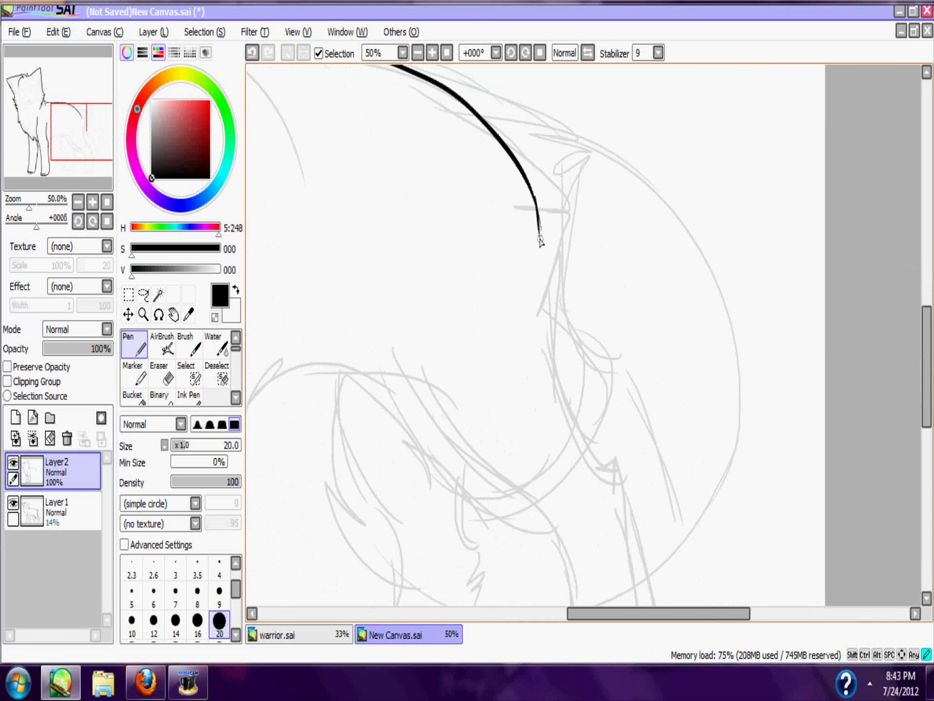
mouse_move(558, 279)
left_mouse_down()
mouse_move(554, 361)
mouse_move(597, 481)
mouse_move(628, 504)
left_mouse_up()
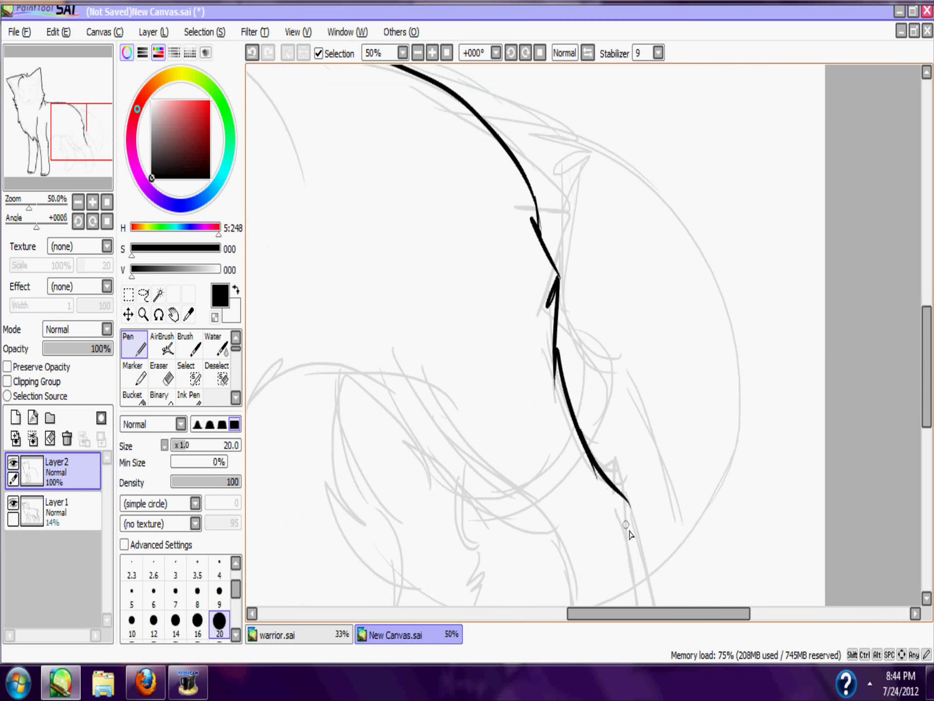
key("ctrl+z")
left_click_drag(556, 366, 622, 483)
left_click_drag(76, 129, 80, 146)
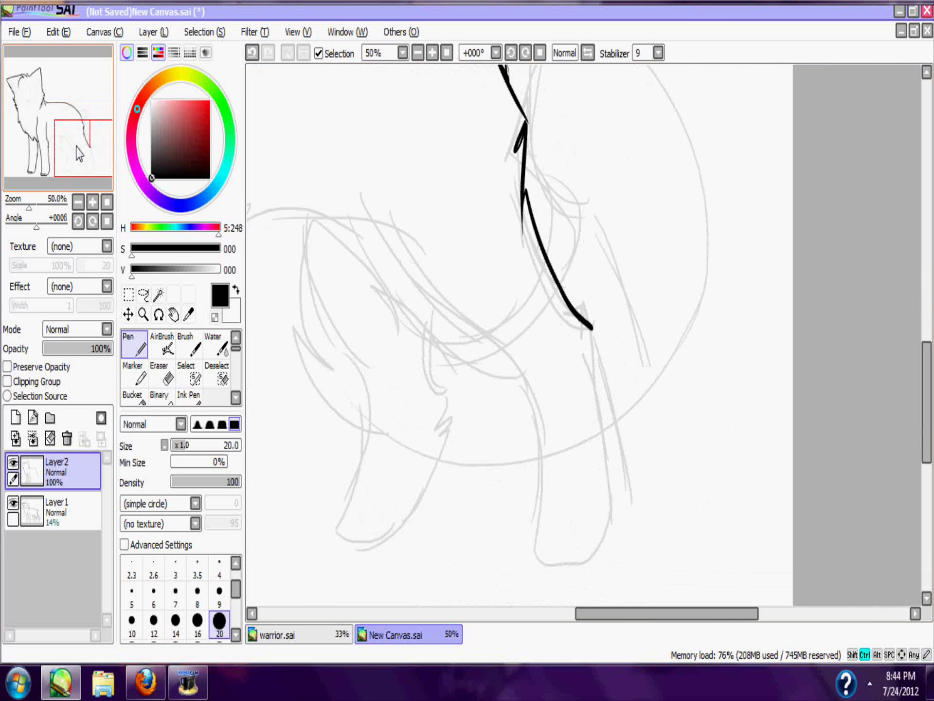
key("ctrl+z")
mouse_move(524, 191)
left_mouse_down()
mouse_move(556, 288)
mouse_move(584, 312)
left_mouse_up()
key("ctrl+z")
- Ink the near hind leg's front edge with a knee tuft, its lower leg, paw and toe lines
mouse_move(362, 219)
left_mouse_down()
mouse_move(418, 320)
mouse_move(434, 317)
mouse_move(503, 399)
mouse_move(494, 377)
mouse_move(513, 523)
mouse_move(505, 550)
mouse_move(582, 564)
mouse_move(571, 568)
mouse_move(604, 452)
mouse_move(601, 331)
left_mouse_up()
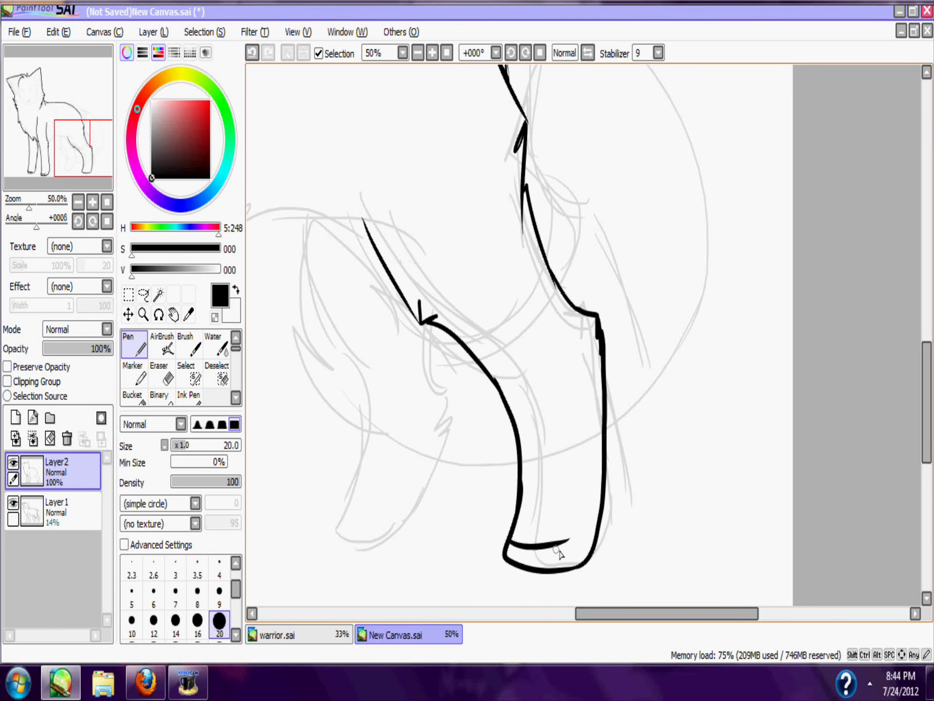
key("ctrl+z")
mouse_move(510, 547)
left_mouse_down()
mouse_move(550, 557)
mouse_move(520, 556)
left_mouse_up()
- Ink a fur tuft behind the near front leg and try the belly curve toward the hind leg
left_click_drag(66, 155, 64, 132)
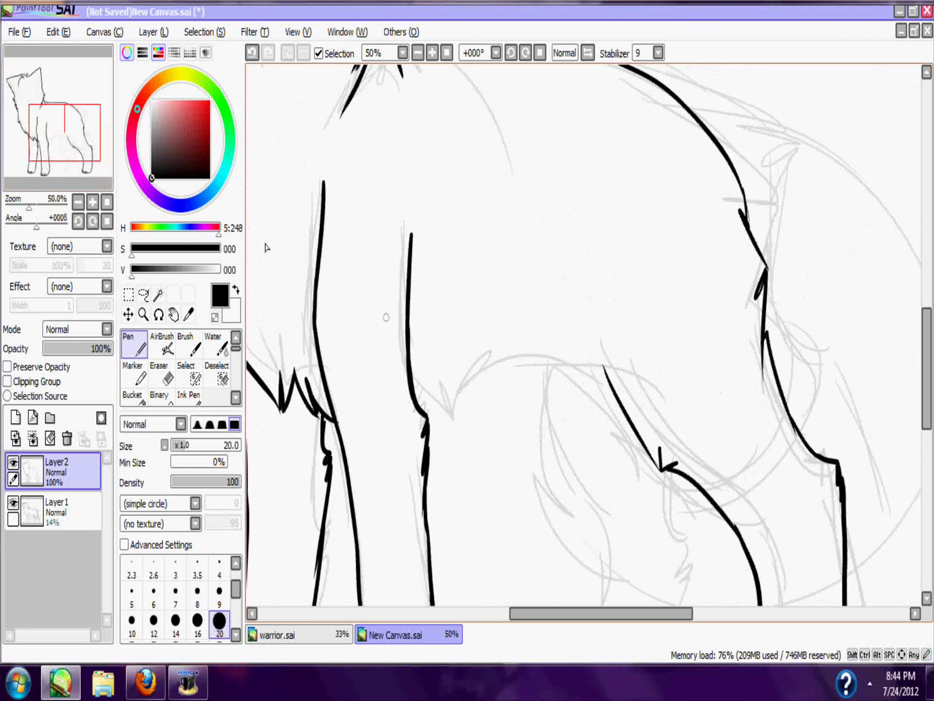
mouse_move(440, 421)
left_mouse_down()
mouse_move(524, 398)
mouse_move(522, 375)
mouse_move(586, 427)
mouse_move(584, 406)
mouse_move(589, 427)
left_mouse_up()
key("ctrl+z")
key("ctrl+z")
key("ctrl+z")
left_click_drag(510, 375, 590, 400)
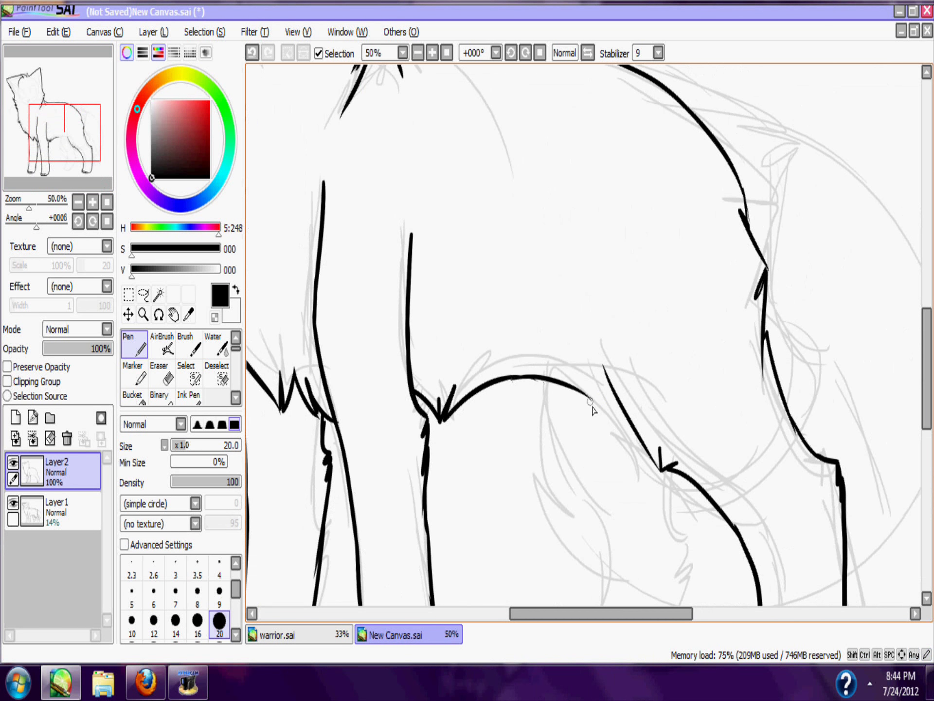
key("ctrl+z")
key("ctrl+z")
key("ctrl+z")
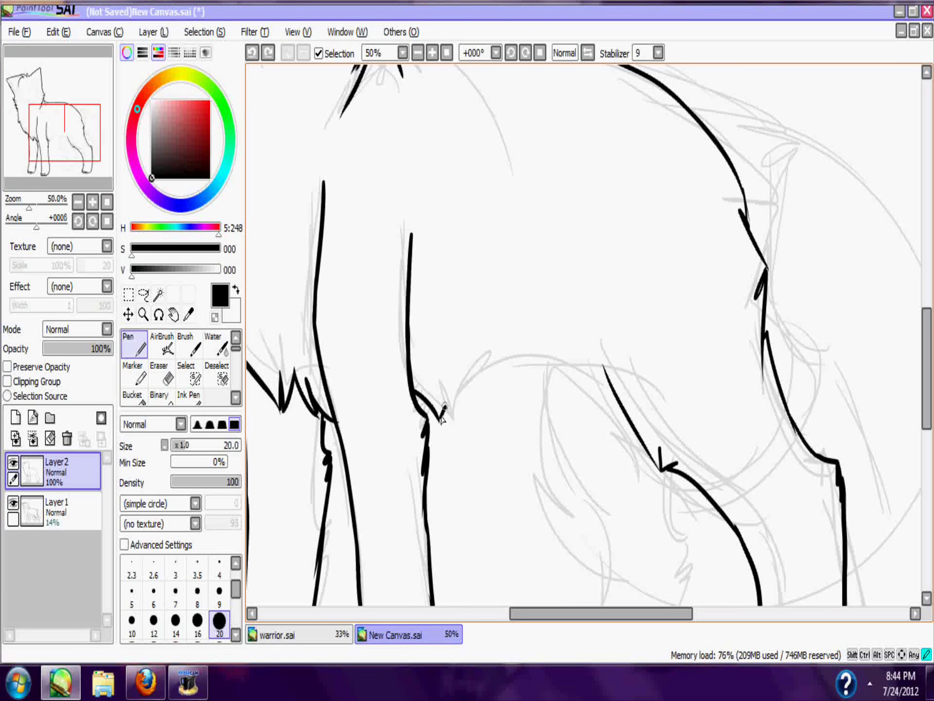
- Ink the belly line with a fur tuft, arching it from behind the front leg to the near hind thigh
left_click_drag(466, 400, 530, 359)
key("ctrl+z")
mouse_move(447, 414)
left_mouse_down()
mouse_move(600, 380)
mouse_move(615, 397)
left_mouse_up()
key("ctrl+z")
left_click_drag(569, 371, 617, 399)
key("ctrl+z")
key("ctrl+z")
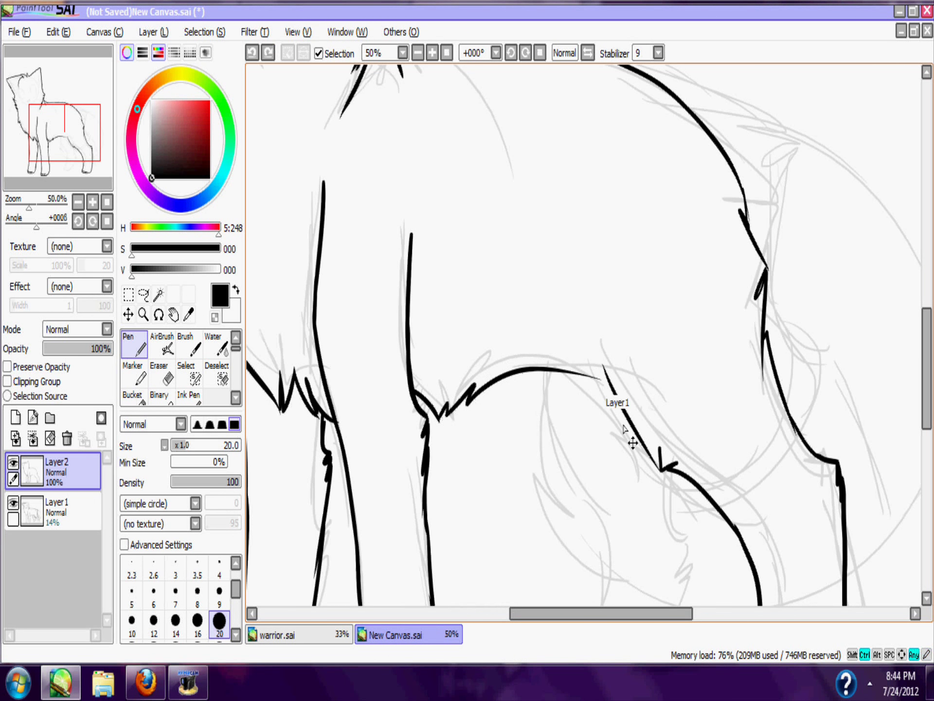
mouse_move(560, 372)
left_mouse_down()
mouse_move(614, 395)
mouse_move(621, 409)
left_mouse_up()
key("ctrl+z")
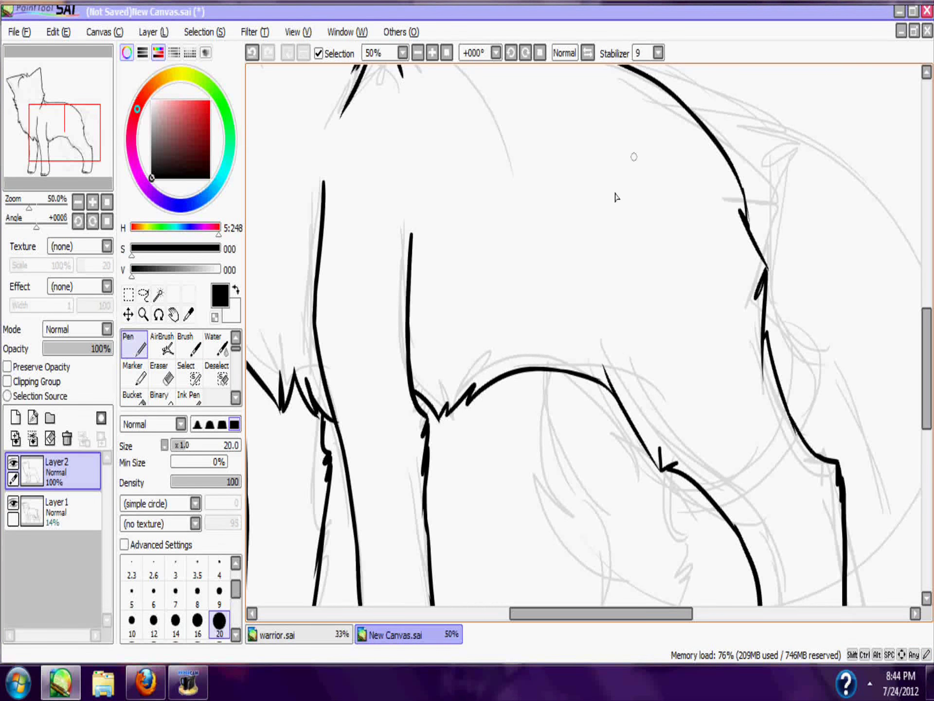
- Ink the far hind leg's front edge from the belly down, with a fur tuft at the knee
left_click(447, 52)
left_click(432, 52)
left_click(433, 52)
mouse_move(66, 107)
left_mouse_down()
mouse_move(91, 135)
mouse_move(87, 164)
left_mouse_up()
left_click(433, 53)
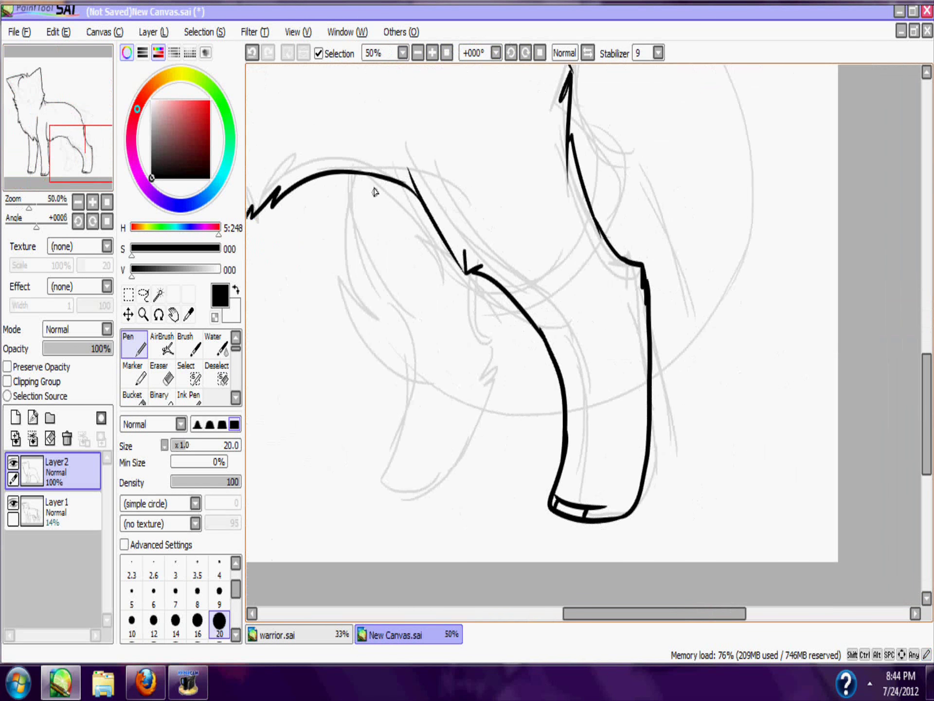
mouse_move(362, 174)
left_mouse_down()
mouse_move(368, 263)
mouse_move(375, 259)
mouse_move(407, 343)
left_mouse_up()
mouse_move(404, 321)
left_mouse_down()
mouse_move(387, 454)
mouse_move(429, 492)
mouse_move(464, 423)
left_mouse_up()
key("ctrl+z")
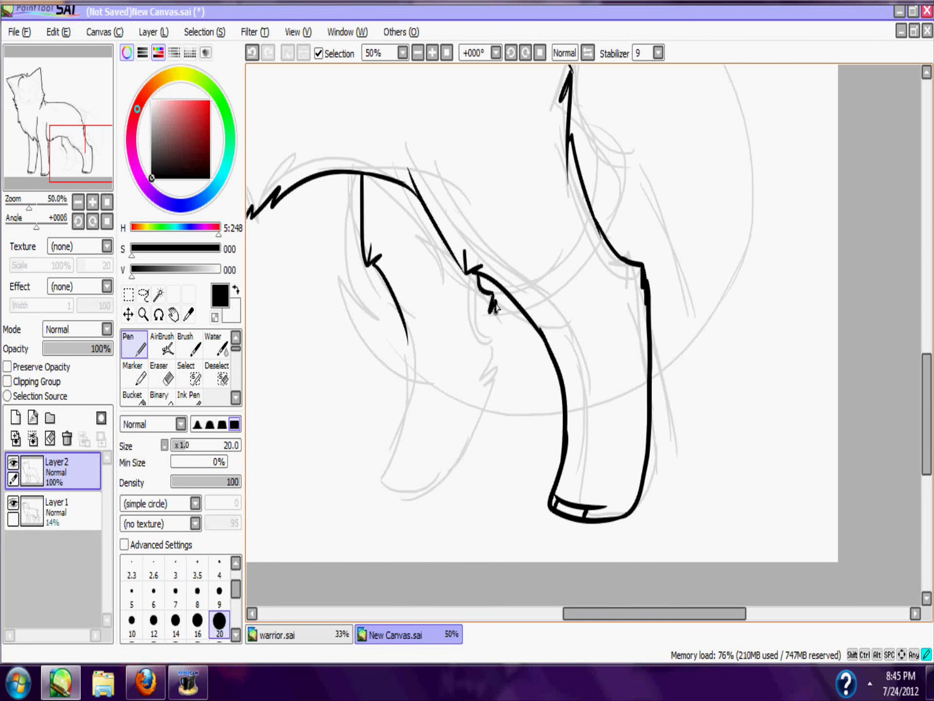
- Ink the far hind leg's lower front edge, rounded paw and back edge up to the near hind leg
mouse_move(494, 307)
left_mouse_down()
mouse_move(476, 427)
mouse_move(385, 478)
mouse_move(393, 329)
mouse_move(386, 456)
mouse_move(465, 455)
left_mouse_up()
key("ctrl+z")
key("ctrl+z")
left_click_drag(408, 336, 475, 438)
key("ctrl+z")
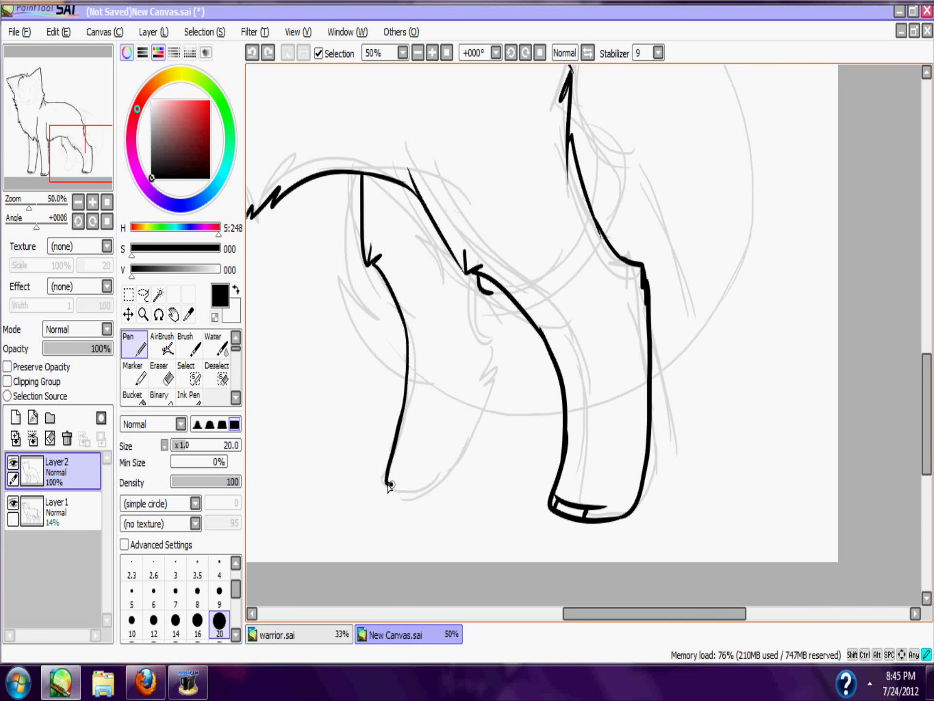
left_click_drag(391, 485, 456, 467)
key("ctrl+z")
mouse_move(406, 328)
left_mouse_down()
mouse_move(394, 449)
mouse_move(401, 411)
mouse_move(448, 474)
left_mouse_up()
key("ctrl+z")
key("ctrl+z")
mouse_move(410, 321)
left_mouse_down()
mouse_move(410, 379)
mouse_move(386, 462)
mouse_move(393, 482)
mouse_move(379, 471)
mouse_move(428, 485)
mouse_move(454, 472)
mouse_move(478, 340)
mouse_move(477, 277)
left_mouse_up()
- Erase the stray stroke at the top of the far hind leg's back edge at size 9, and ink its toe lines with the Pen
left_click(162, 373)
left_click(220, 586)
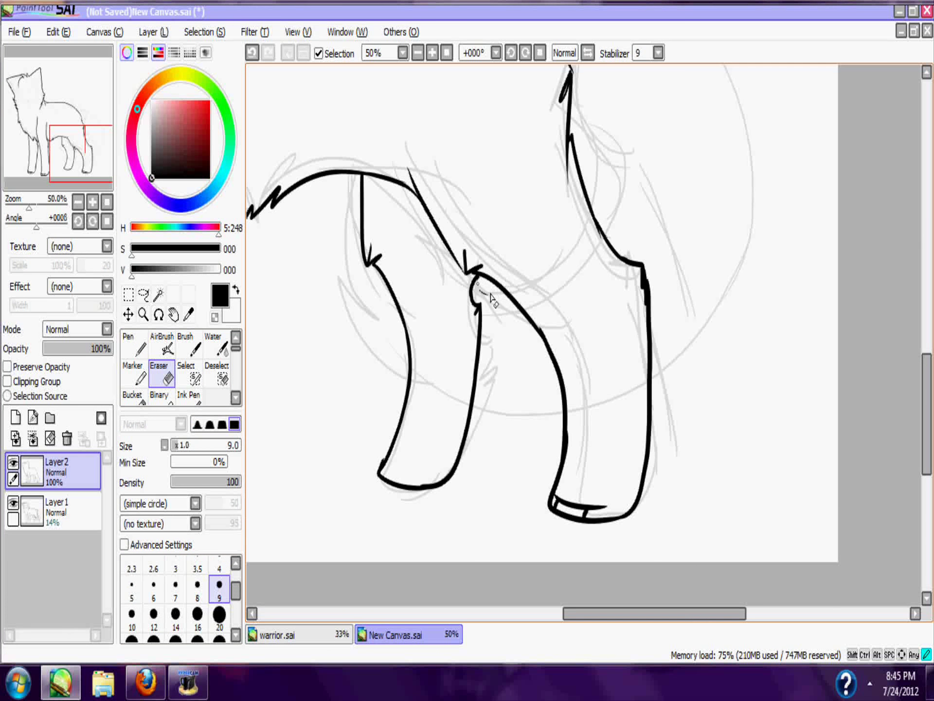
left_click(134, 347)
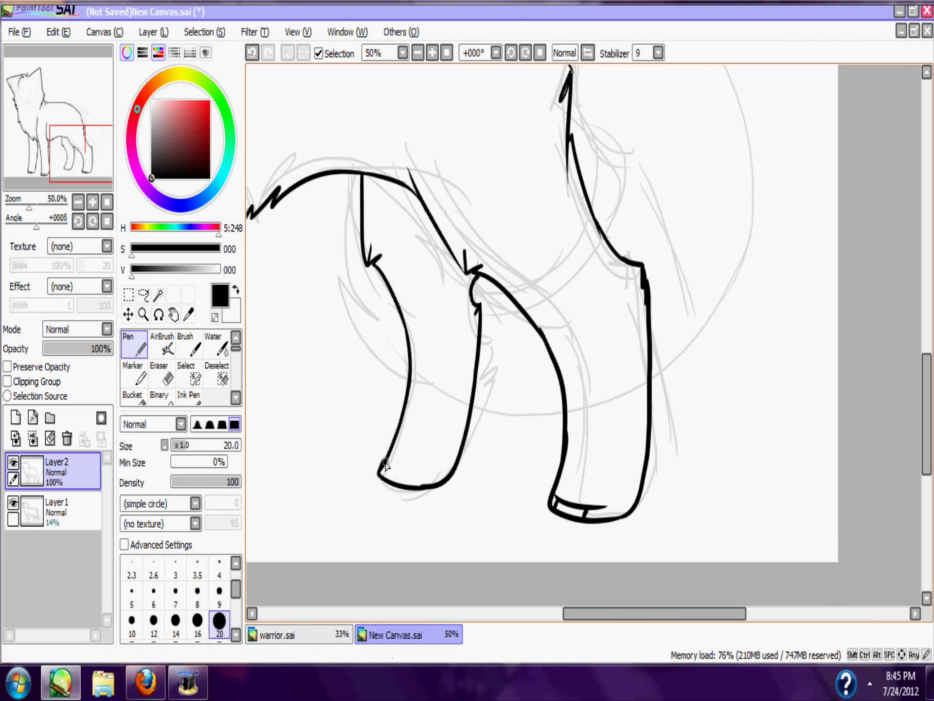
left_click_drag(383, 463, 428, 476)
left_click(418, 52)
left_click(418, 52)
left_click(432, 53)
left_click_drag(90, 148, 127, 139)
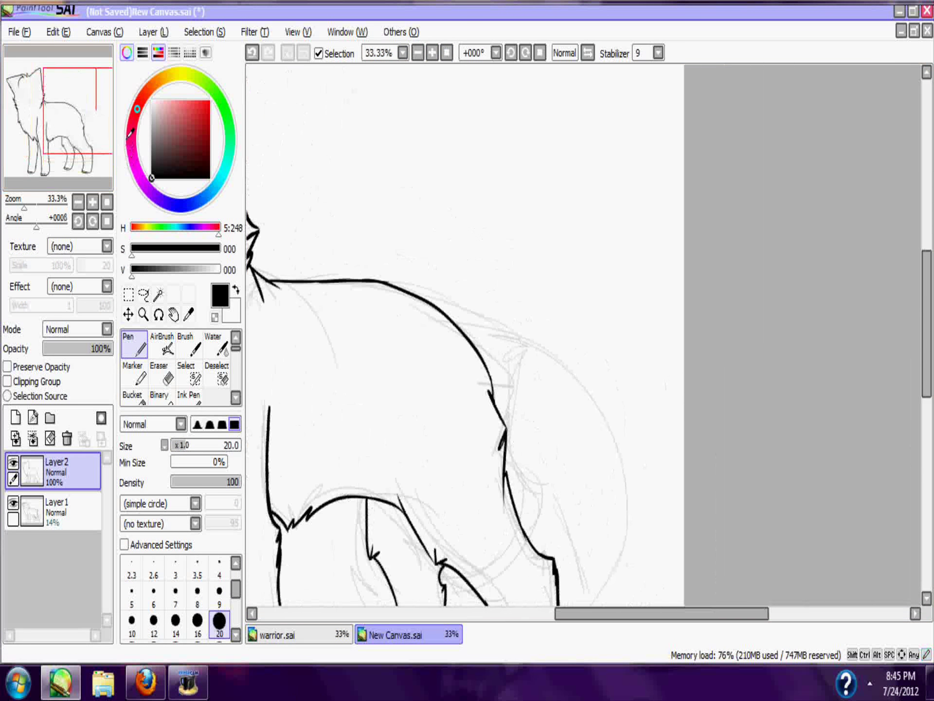
mouse_move(504, 462)
left_mouse_down()
mouse_move(555, 478)
mouse_move(575, 464)
left_mouse_up()
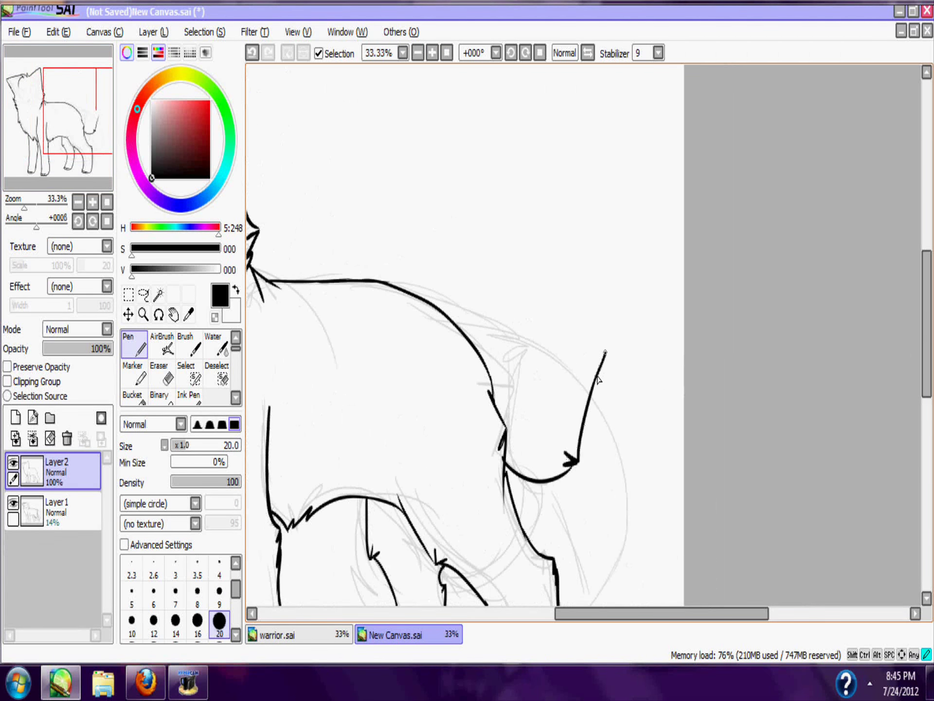
left_click_drag(606, 351, 520, 170)
key("ctrl+z")
key("ctrl+z")
key("ctrl+z")
- Ink the tail's outer edge from the lower back, sweeping behind the rump and across the near hind leg, with fur tufts
left_click(418, 52)
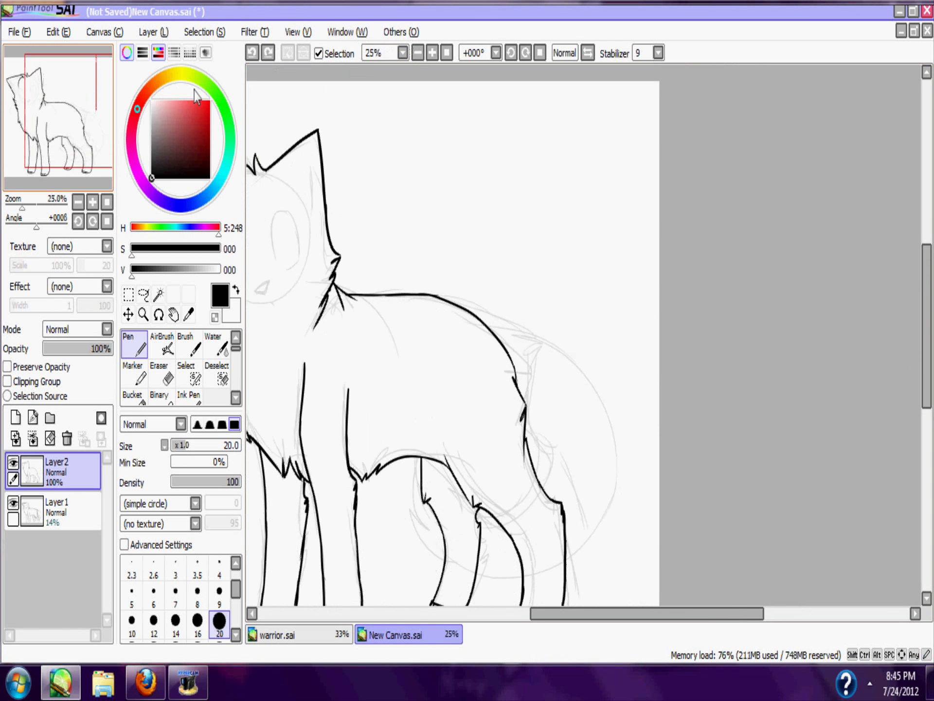
left_click_drag(37, 108, 40, 131)
left_click(432, 53)
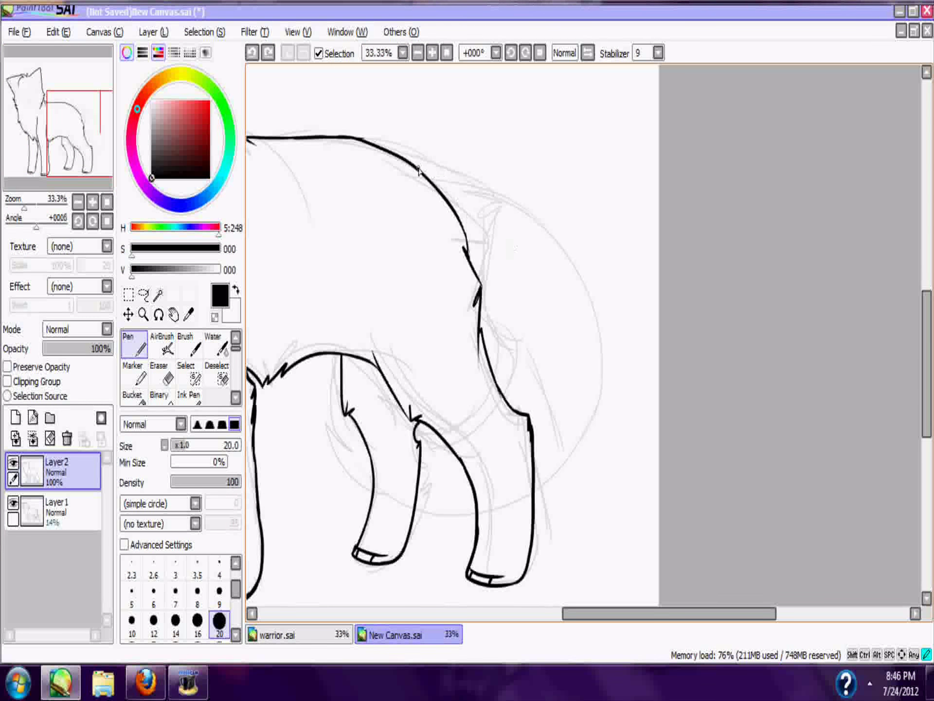
mouse_move(418, 169)
left_mouse_down()
mouse_move(562, 276)
mouse_move(581, 419)
mouse_move(395, 534)
left_mouse_up()
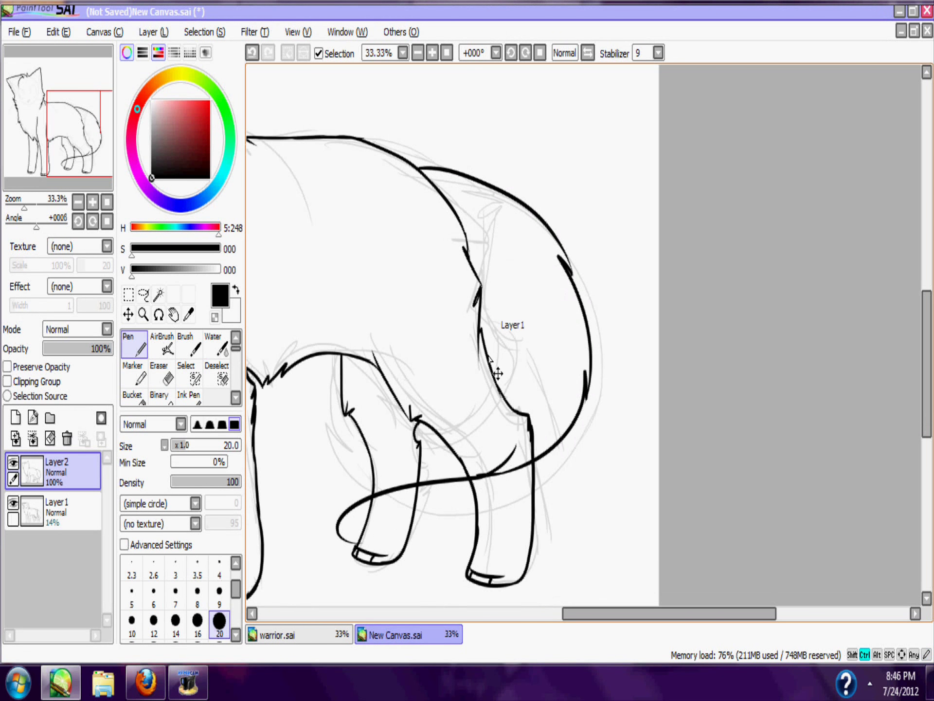
key("ctrl+z")
left_click_drag(488, 475, 468, 541)
key("ctrl+z")
left_click_drag(483, 477, 436, 555)
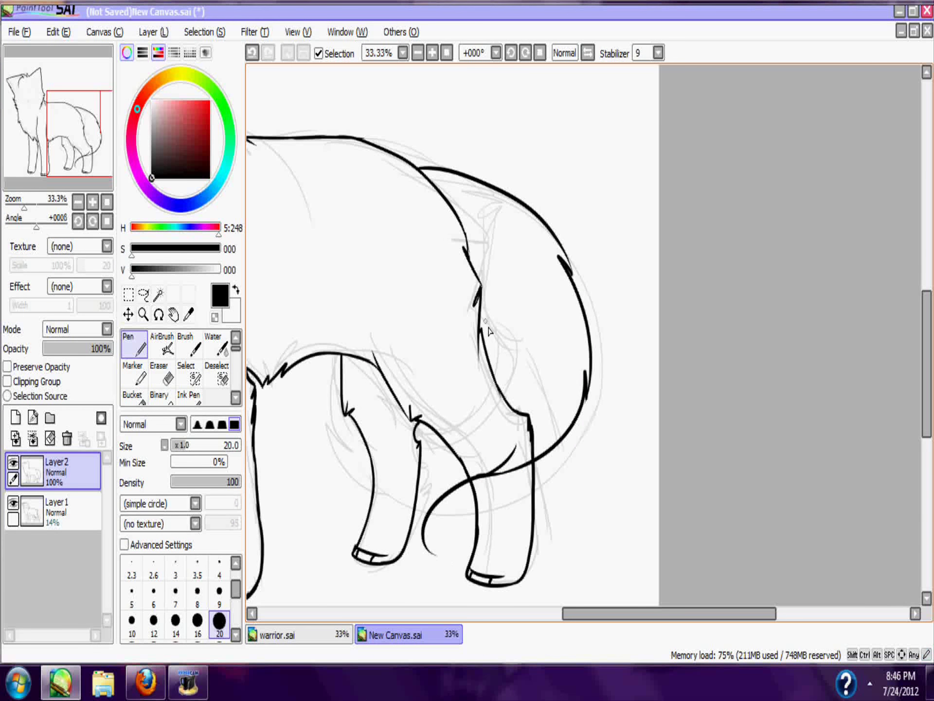
key("ctrl+z")
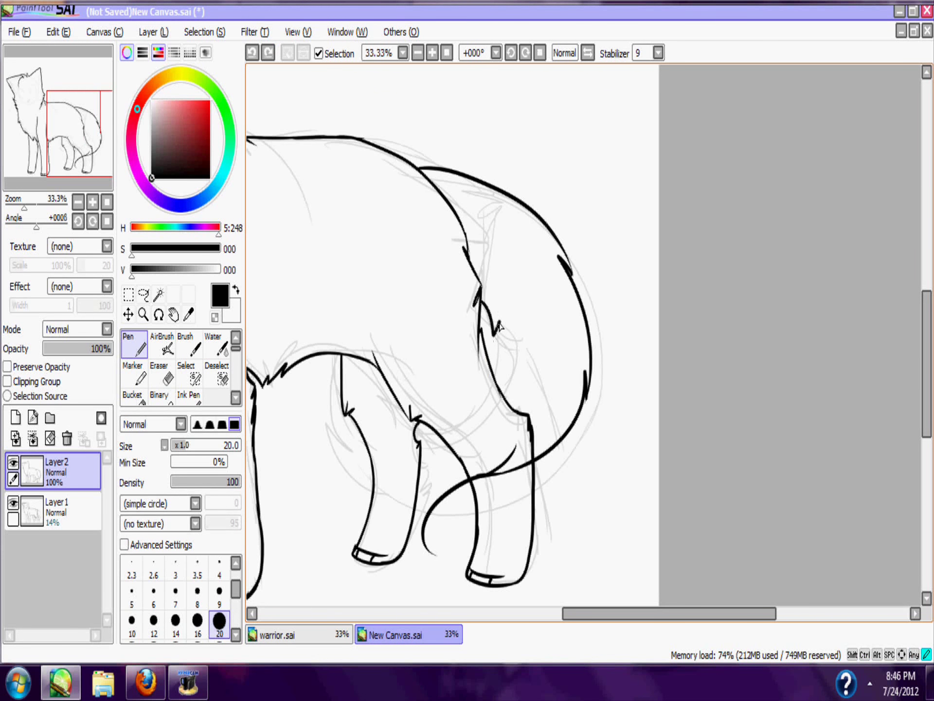
- Ink the tail's inner edge from the rump across both hind legs, with fur tufts and a pointed tip
mouse_move(497, 322)
left_mouse_down()
mouse_move(456, 374)
mouse_move(380, 421)
left_mouse_up()
key("ctrl+z")
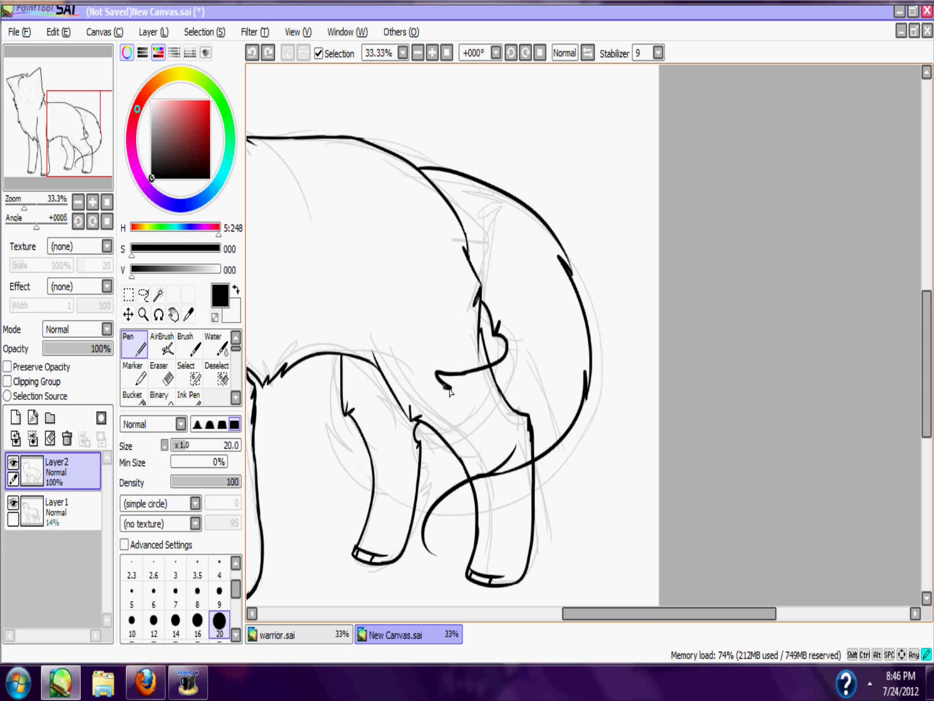
mouse_move(450, 391)
left_mouse_down()
mouse_move(375, 457)
mouse_move(415, 575)
left_mouse_up()
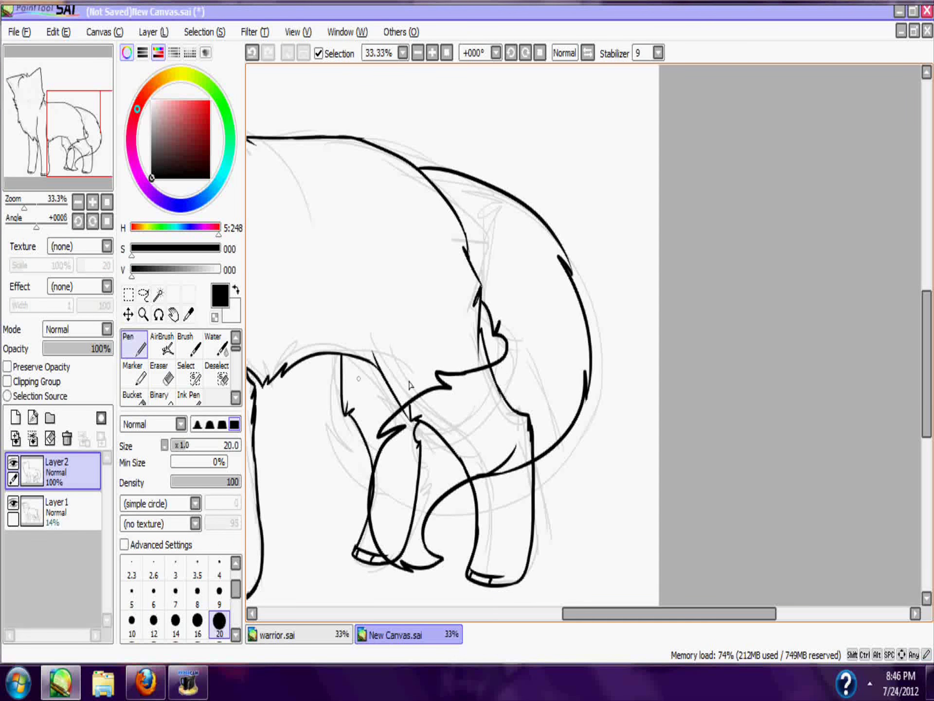
- Erase the part of the near hind leg's back edge that crosses the tail, using the Eraser at size 20
left_click(162, 372)
left_click(418, 53)
left_click(433, 53)
left_click(432, 53)
left_click(433, 53)
left_click(219, 618)
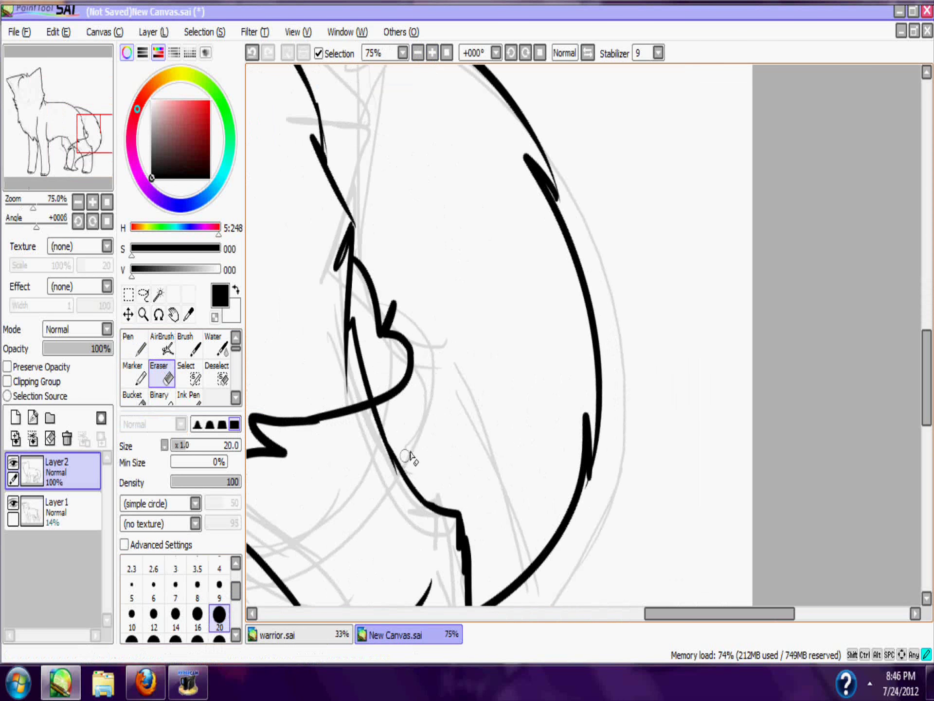
left_click_drag(400, 452, 381, 436)
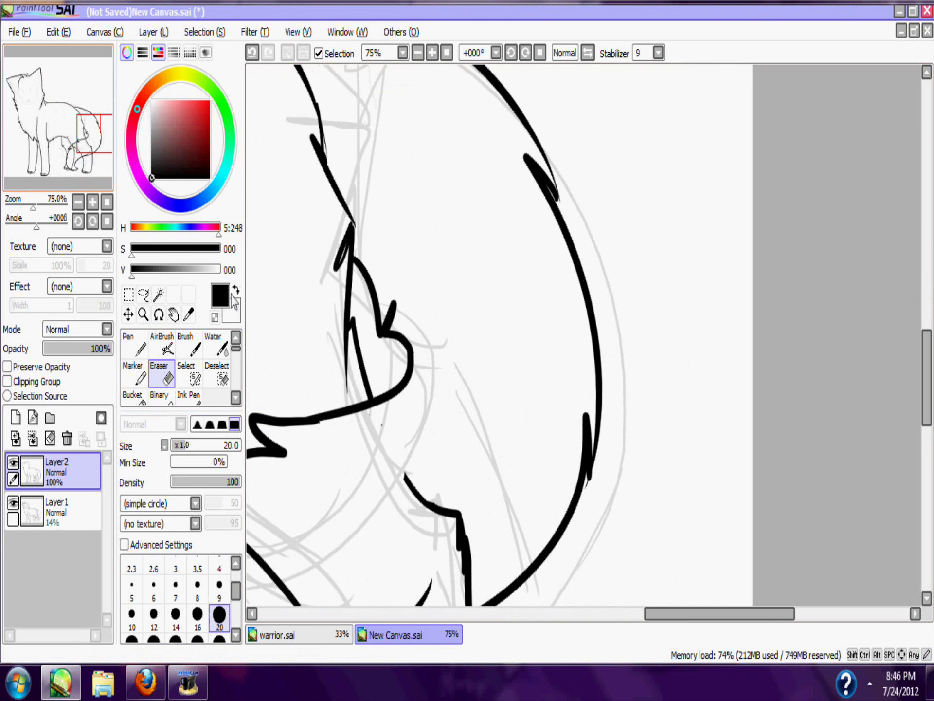
- Erase the remaining outlines of both hind legs that overlap the inside of the tail
left_click_drag(82, 120, 68, 140)
left_click_drag(374, 225, 383, 220)
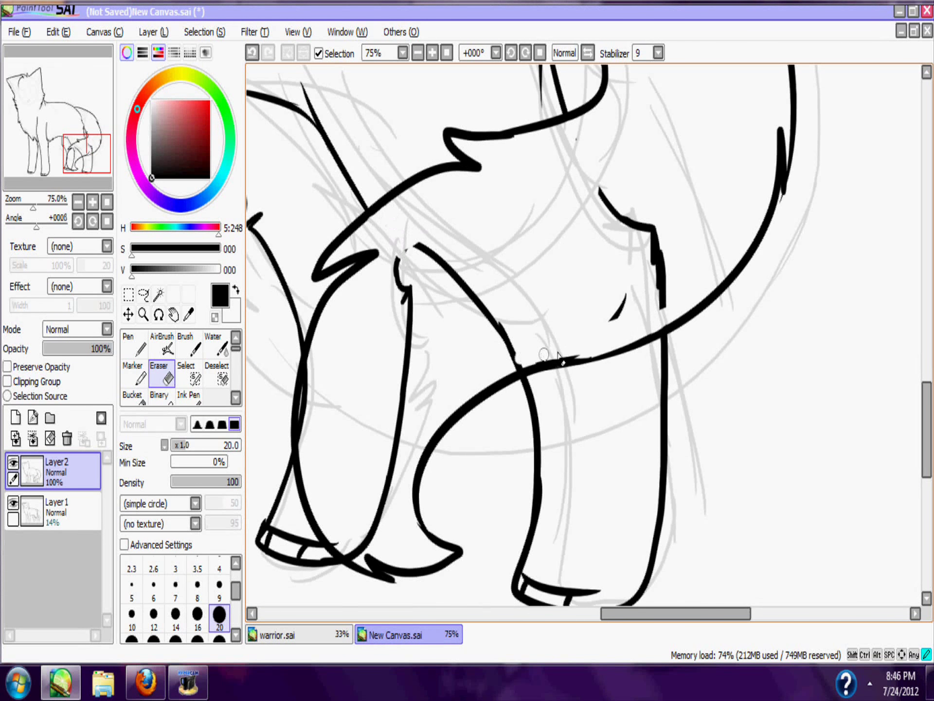
mouse_move(508, 340)
left_mouse_down()
mouse_move(462, 282)
mouse_move(408, 302)
mouse_move(359, 559)
mouse_move(340, 550)
mouse_move(357, 562)
mouse_move(404, 389)
left_mouse_up()
key("ctrl+z")
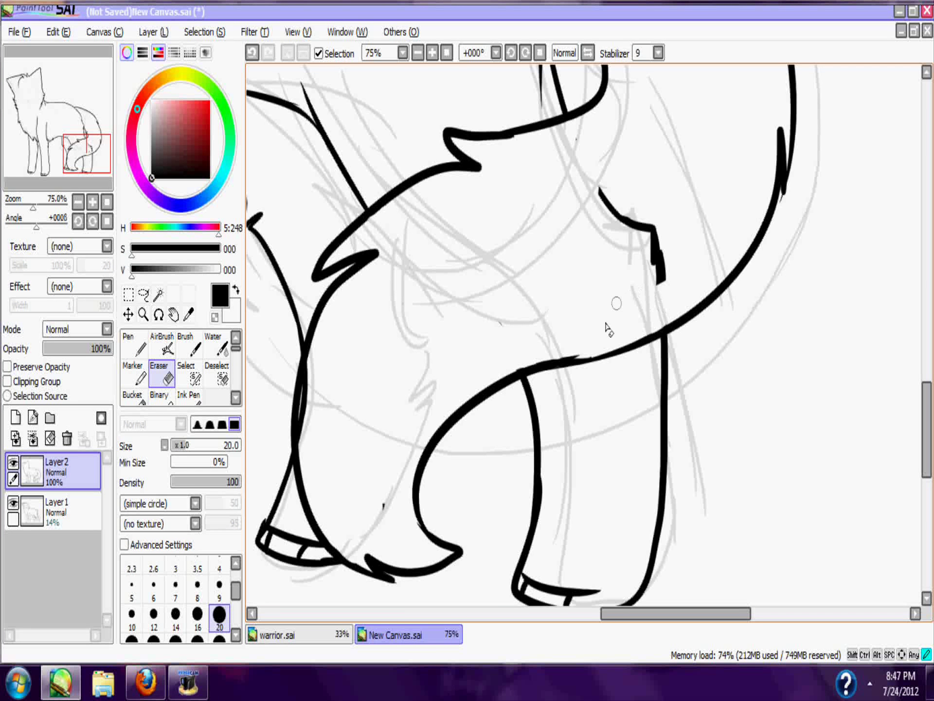
left_click_drag(598, 205, 651, 217)
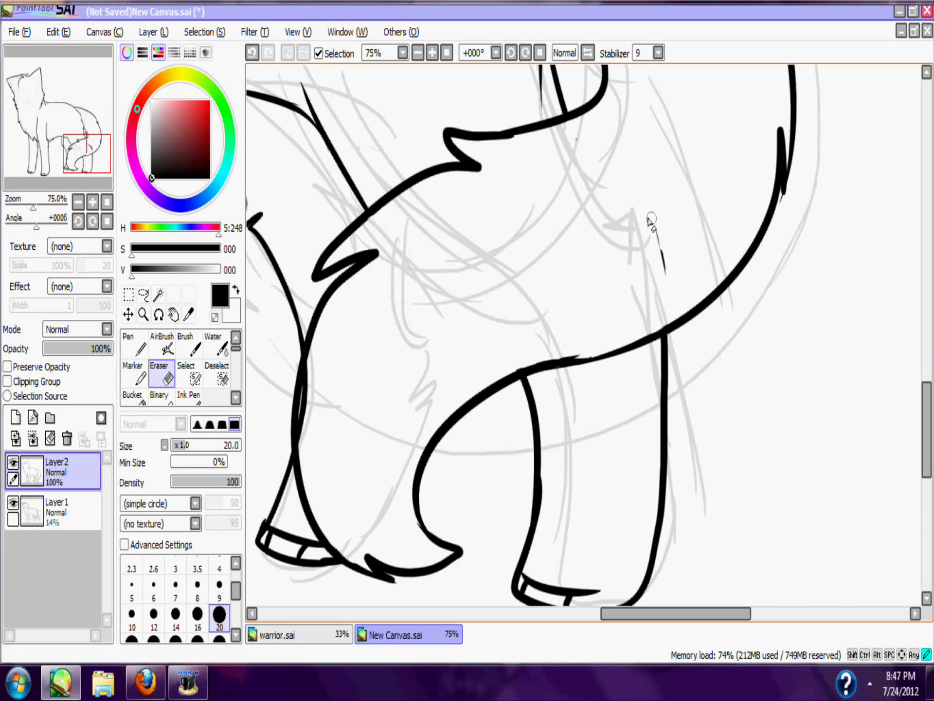
- Touch up the tail's lower edge above the near hind leg with the Pen
left_click(136, 343)
mouse_move(559, 364)
left_mouse_down()
mouse_move(645, 344)
mouse_move(563, 365)
left_mouse_up()
key("ctrl+z")
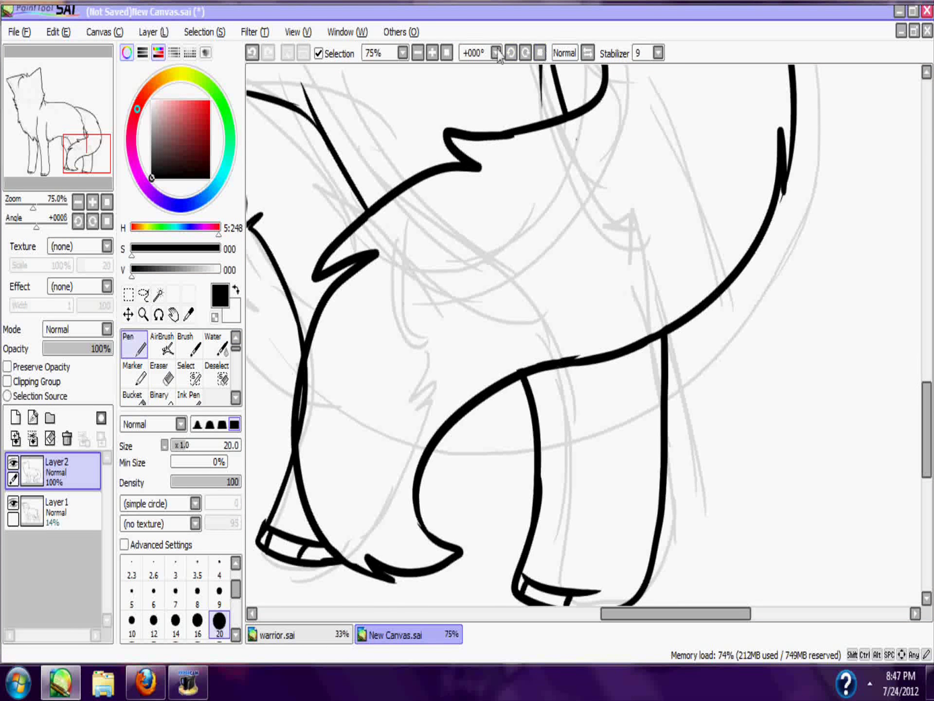
- Add a new layer above the line art and outline the cat's right-hand eye with the Pen at size 12
left_click(447, 53)
left_click(432, 52)
left_click(432, 53)
left_click(432, 52)
left_click(432, 53)
left_click(15, 418)
left_click(29, 92)
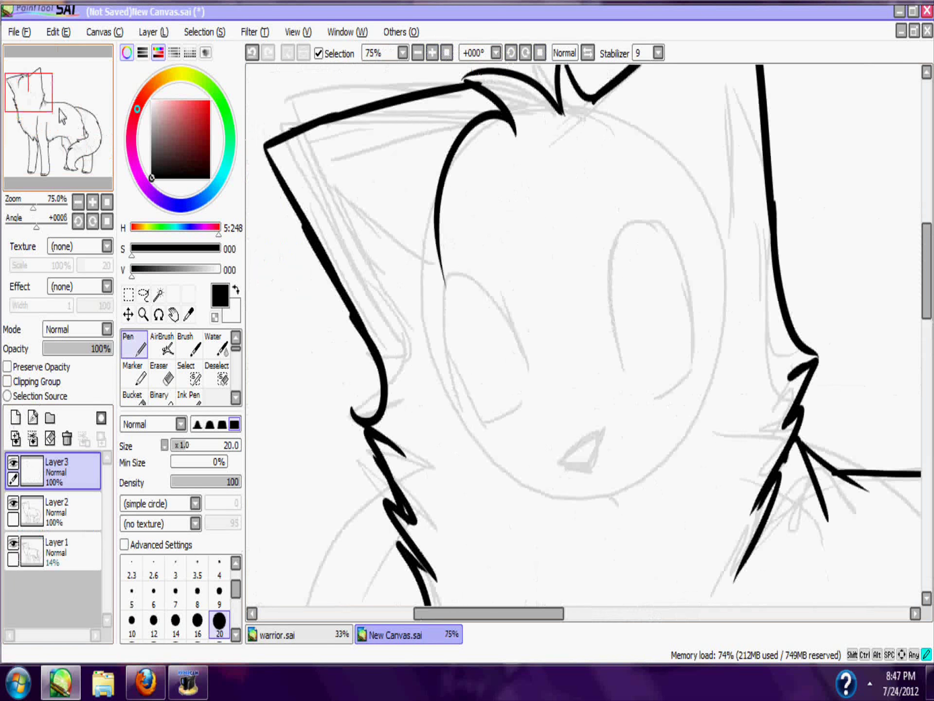
left_click(156, 624)
mouse_move(625, 372)
left_mouse_down()
mouse_move(691, 389)
mouse_move(633, 400)
left_mouse_up()
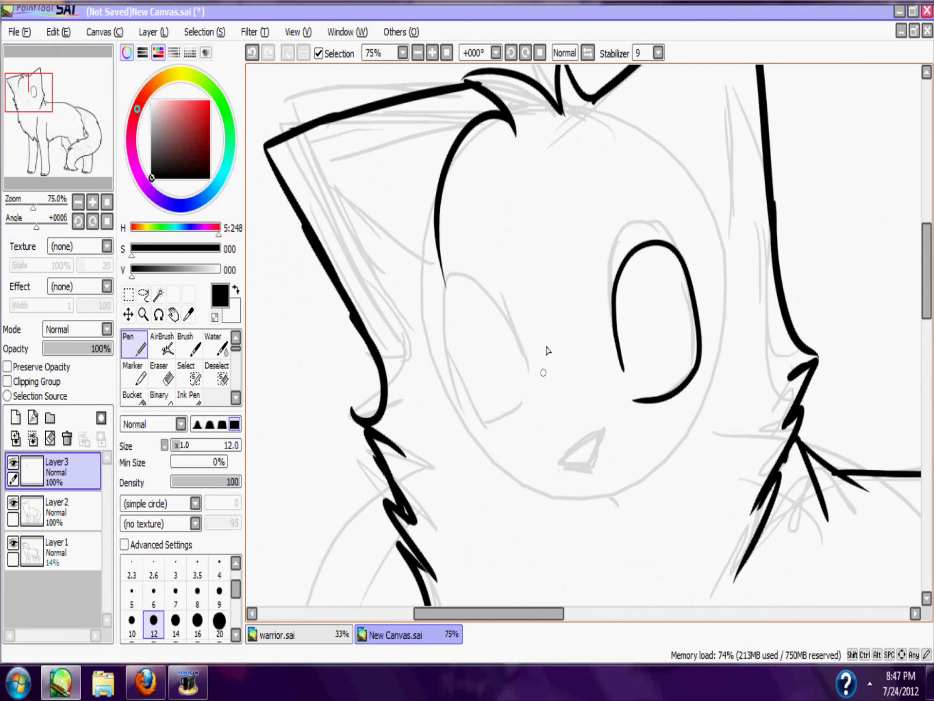
- Ink the left-hand eye's curved upper lid, side and short lower lid, leaving a gap at the inner corner
mouse_move(527, 382)
left_mouse_down()
mouse_move(468, 305)
mouse_move(524, 406)
mouse_move(506, 320)
mouse_move(528, 414)
mouse_move(487, 299)
mouse_move(539, 421)
mouse_move(468, 294)
mouse_move(536, 416)
left_mouse_up()
key("ctrl+z")
key("ctrl+z")
key("ctrl+z")
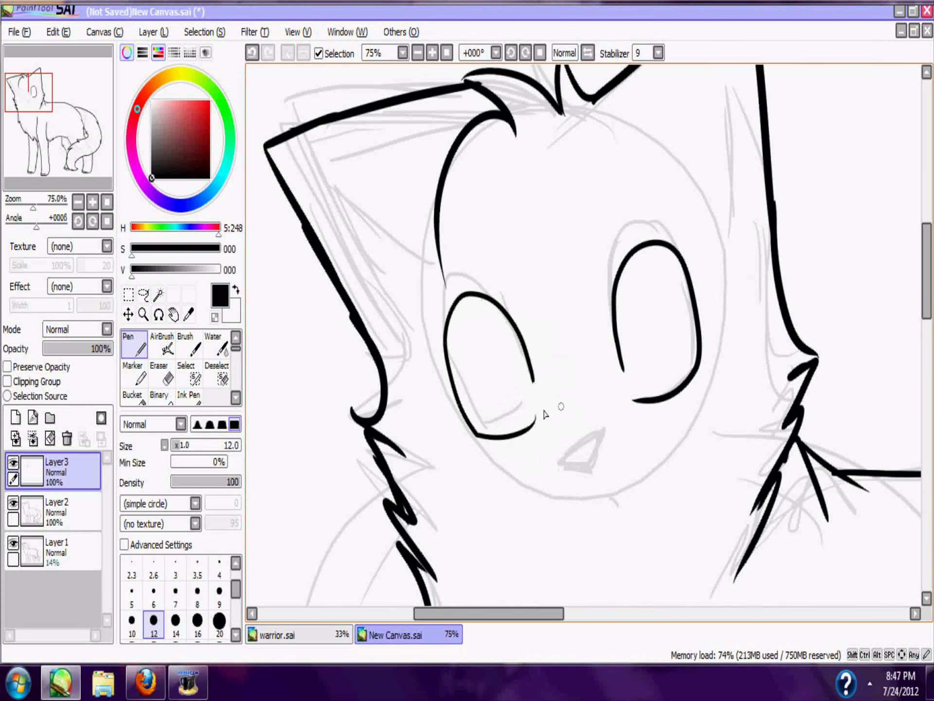
- Ink a tall oval iris inside the left-hand eye, touching the upper lid and redrawing it until the curve is clean
left_click(432, 53)
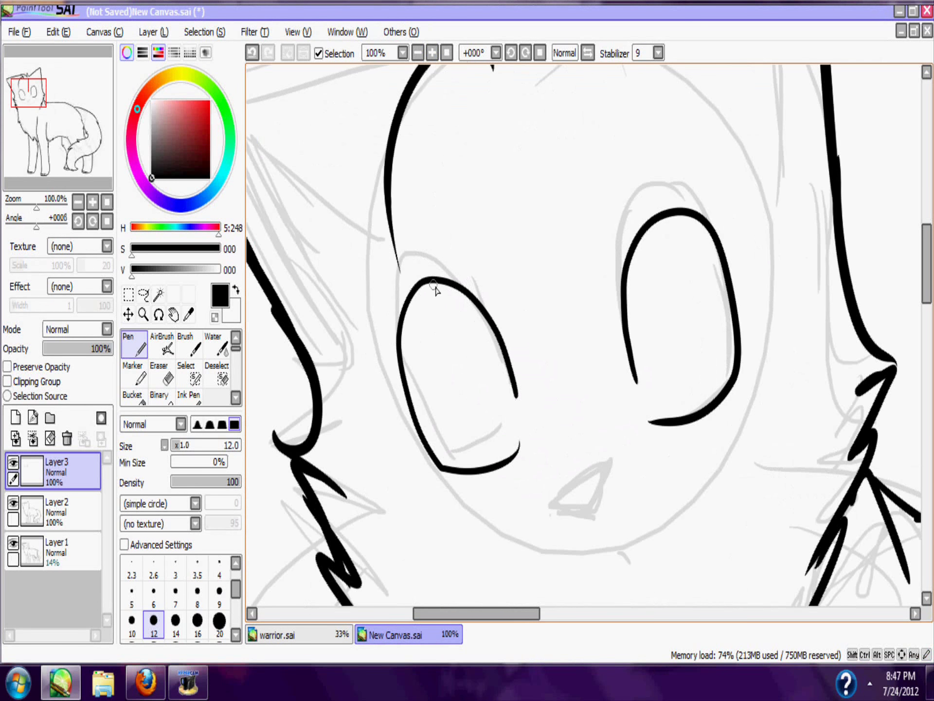
mouse_move(434, 284)
left_mouse_down()
mouse_move(489, 419)
mouse_move(466, 327)
mouse_move(474, 327)
mouse_move(451, 443)
left_mouse_up()
key("ctrl+z")
key("ctrl+z")
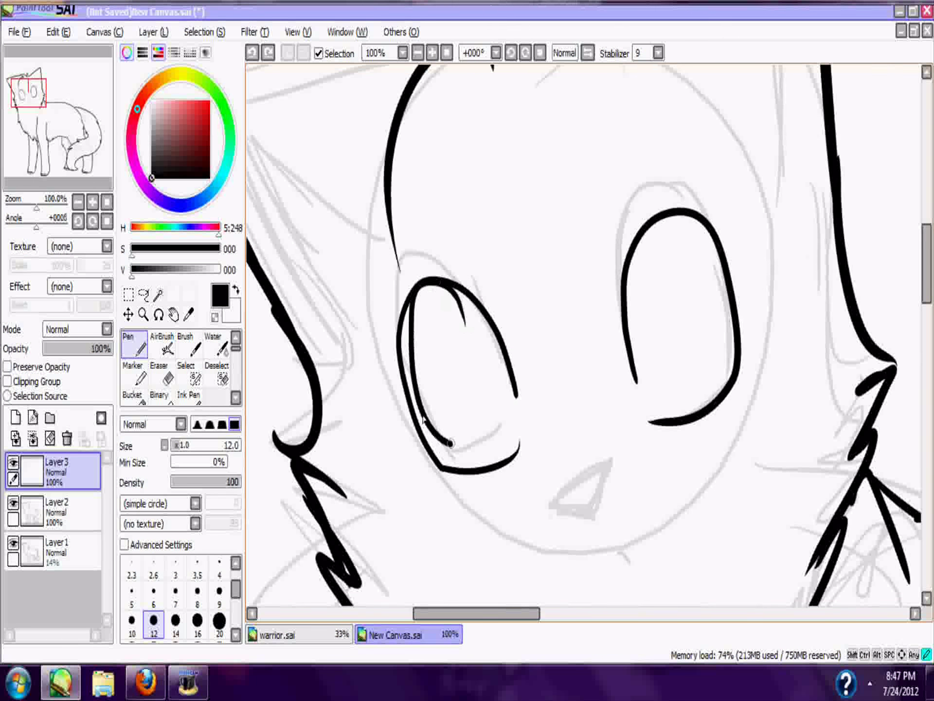
key("ctrl+z")
mouse_move(462, 288)
left_mouse_down()
mouse_move(484, 319)
mouse_move(413, 325)
mouse_move(473, 311)
left_mouse_up()
key("ctrl+z")
key("ctrl+z")
key("ctrl+z")
key("ctrl+z")
mouse_move(486, 359)
left_mouse_down()
mouse_move(483, 343)
mouse_move(459, 436)
mouse_move(482, 348)
mouse_move(446, 289)
mouse_move(491, 365)
left_mouse_up()
key("ctrl+z")
key("ctrl+z")
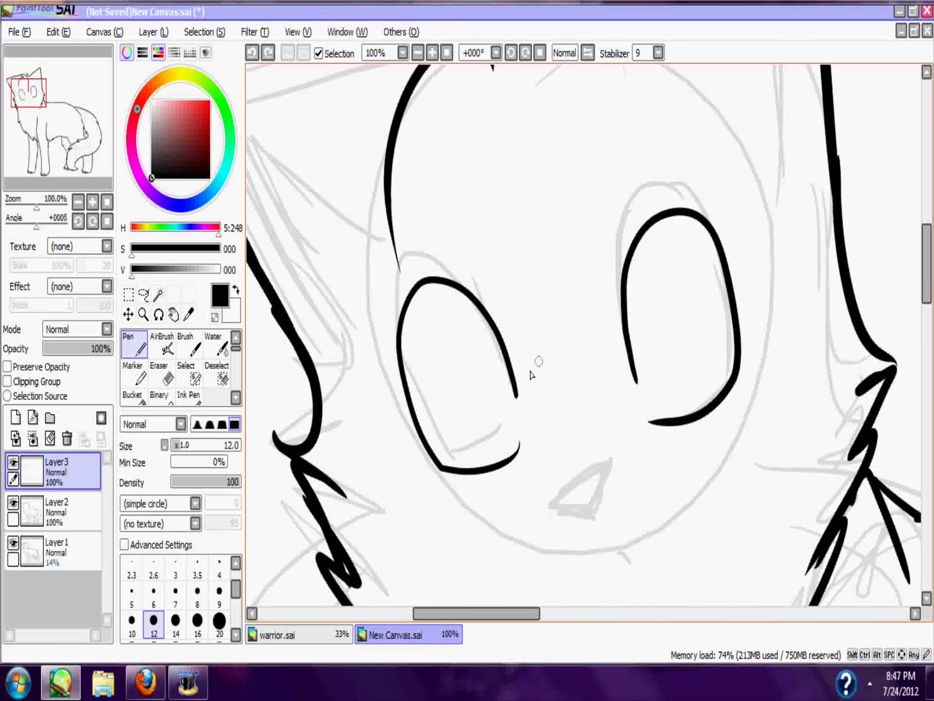
left_click_drag(461, 293, 475, 316)
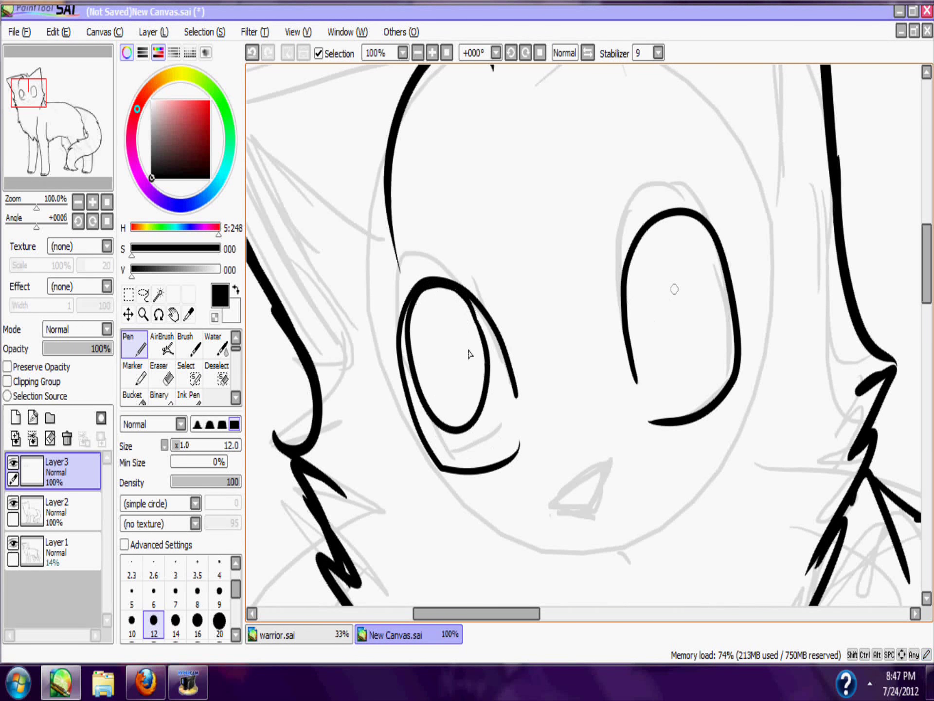
- Ink a matching tall oval iris inside the right-hand eye, set against its inner side
left_click_drag(677, 263, 629, 295)
key("ctrl+z")
mouse_move(697, 261)
left_mouse_down()
mouse_move(669, 215)
mouse_move(685, 366)
mouse_move(672, 372)
mouse_move(698, 249)
mouse_move(693, 262)
mouse_move(691, 237)
mouse_move(689, 257)
mouse_move(634, 238)
mouse_move(701, 268)
mouse_move(631, 333)
mouse_move(695, 271)
left_mouse_up()
key("ctrl+z")
key("ctrl+z")
key("ctrl+z")
key("ctrl+z")
key("ctrl+z")
key("ctrl+z")
- Ink the small slanted triangular nose over the sketched one
mouse_move(544, 497)
left_mouse_down()
mouse_move(598, 474)
mouse_move(544, 500)
mouse_move(592, 508)
left_mouse_up()
key("ctrl+z")
key("ctrl+z")
key("ctrl+z")
key("ctrl+z")
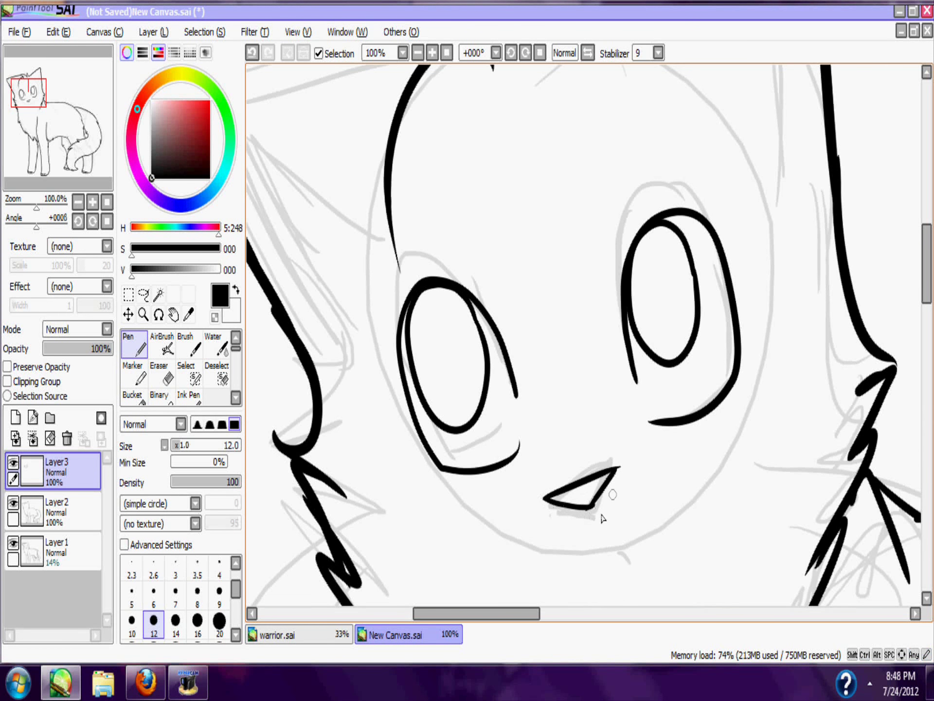
left_click(447, 52)
left_click(432, 53)
left_click(432, 52)
left_click(432, 53)
left_click(432, 53)
left_click(433, 52)
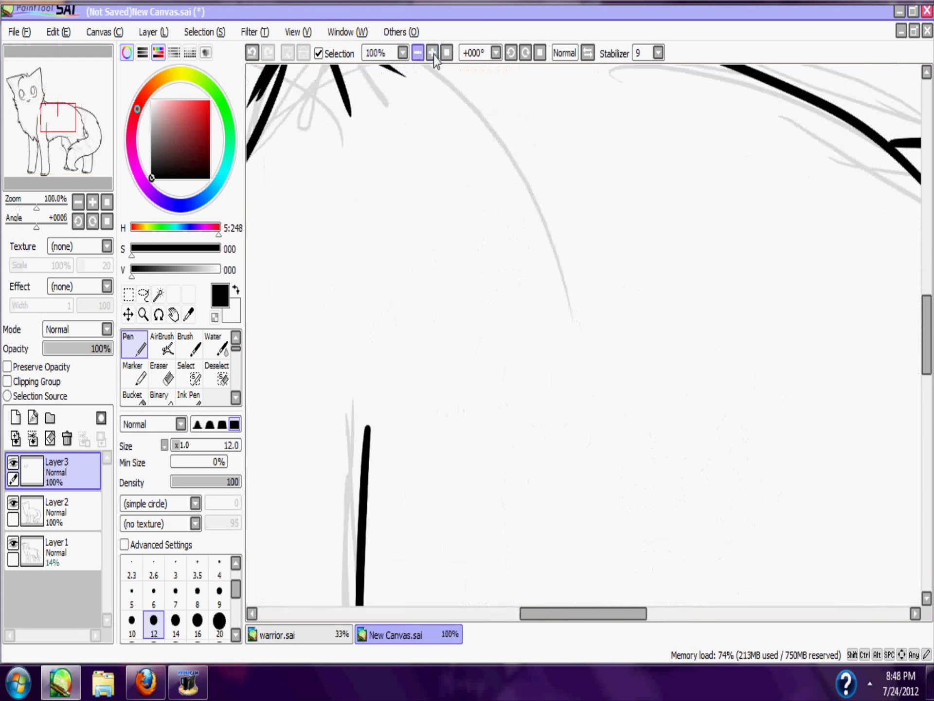
left_click_drag(66, 107, 43, 101)
left_click_drag(497, 329, 566, 293)
key("ctrl+z")
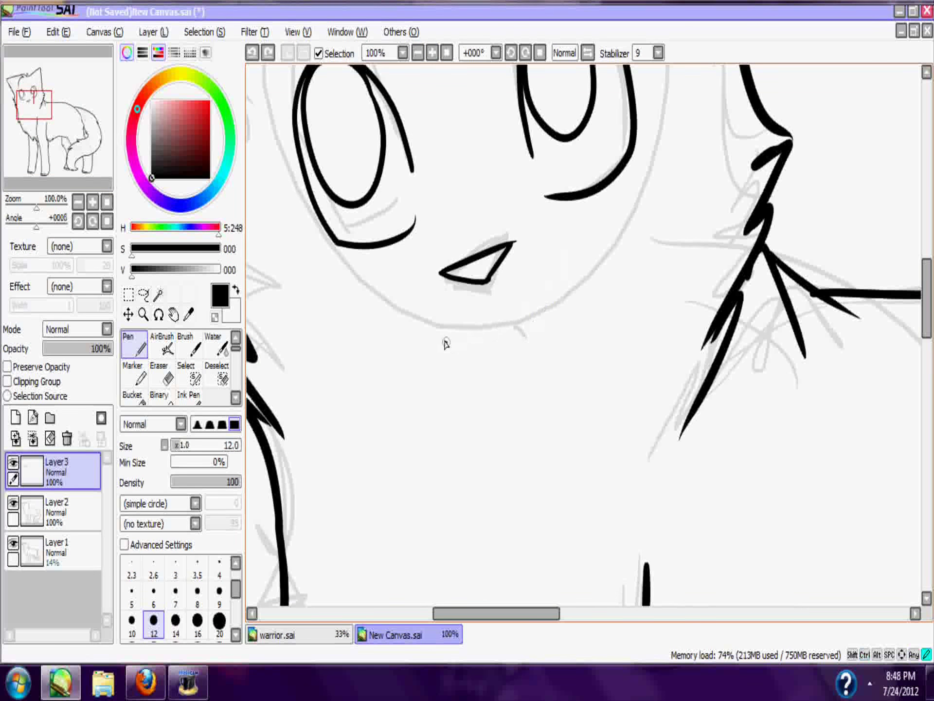
left_click_drag(445, 346, 559, 331)
key("ctrl+z")
mouse_move(477, 327)
left_mouse_down()
mouse_move(570, 358)
mouse_move(500, 320)
mouse_move(555, 345)
mouse_move(539, 321)
left_mouse_up()
key("ctrl+z")
key("ctrl+z")
- Set the stabilizer to 0 and ink a short wavy mouth below the nose
left_click(656, 54)
left_click(649, 71)
key("ctrl+z")
mouse_move(475, 327)
left_mouse_down()
mouse_move(535, 316)
mouse_move(500, 322)
mouse_move(530, 329)
left_mouse_up()
key("ctrl+z")
key("ctrl+z")
key("ctrl+z")
key("ctrl+z")
left_click(449, 53)
left_click(433, 53)
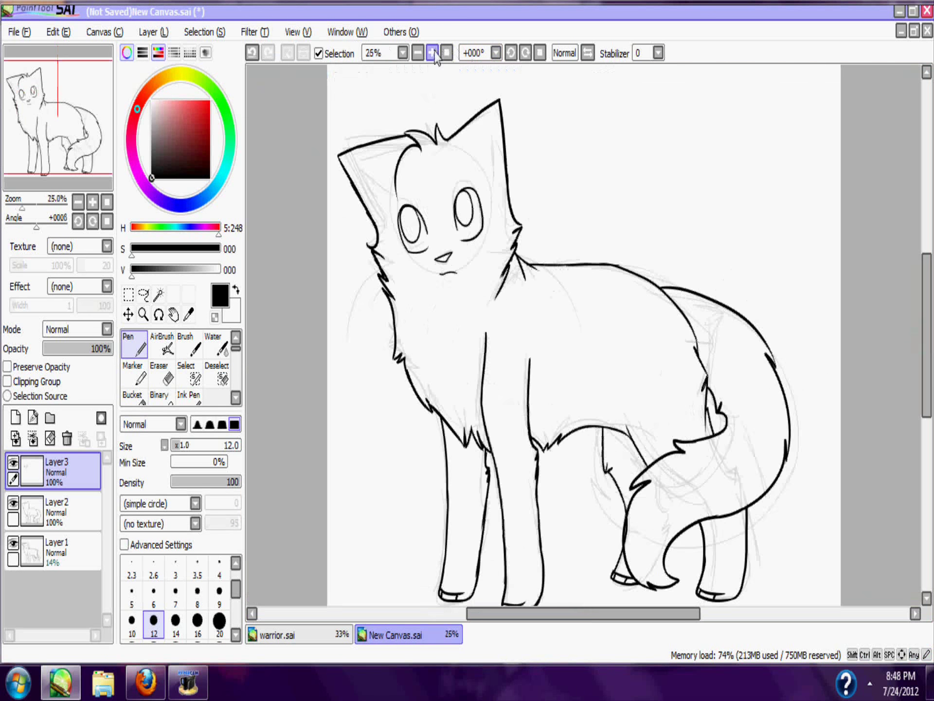
left_click(433, 53)
left_click(433, 53)
left_click_drag(46, 117, 25, 110)
mouse_move(413, 258)
left_mouse_down()
mouse_move(299, 416)
mouse_move(313, 435)
left_mouse_up()
key("ctrl+z")
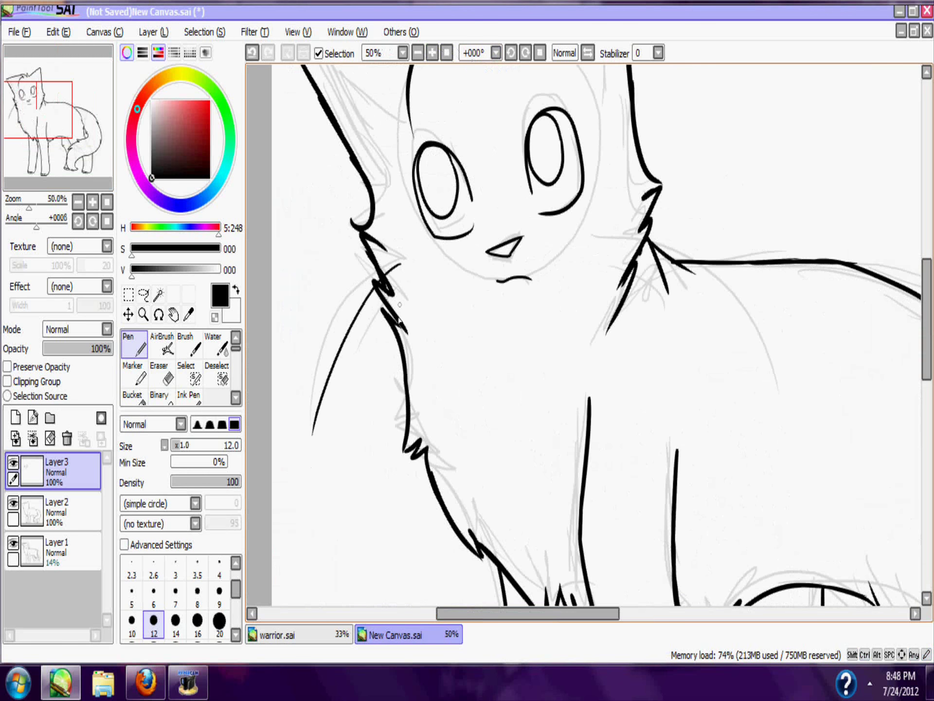
left_click_drag(381, 311, 359, 351)
key("ctrl+z")
key("ctrl+z")
- Set the stabilizer to 5 and ink one long and one short curved whisker on each cheek
left_click(659, 53)
left_click(645, 139)
mouse_move(407, 266)
left_mouse_down()
mouse_move(299, 512)
mouse_move(355, 378)
left_mouse_up()
left_click_drag(608, 229, 733, 389)
left_click_drag(632, 268, 681, 414)
key("ctrl+z")
left_click_drag(607, 248, 654, 351)
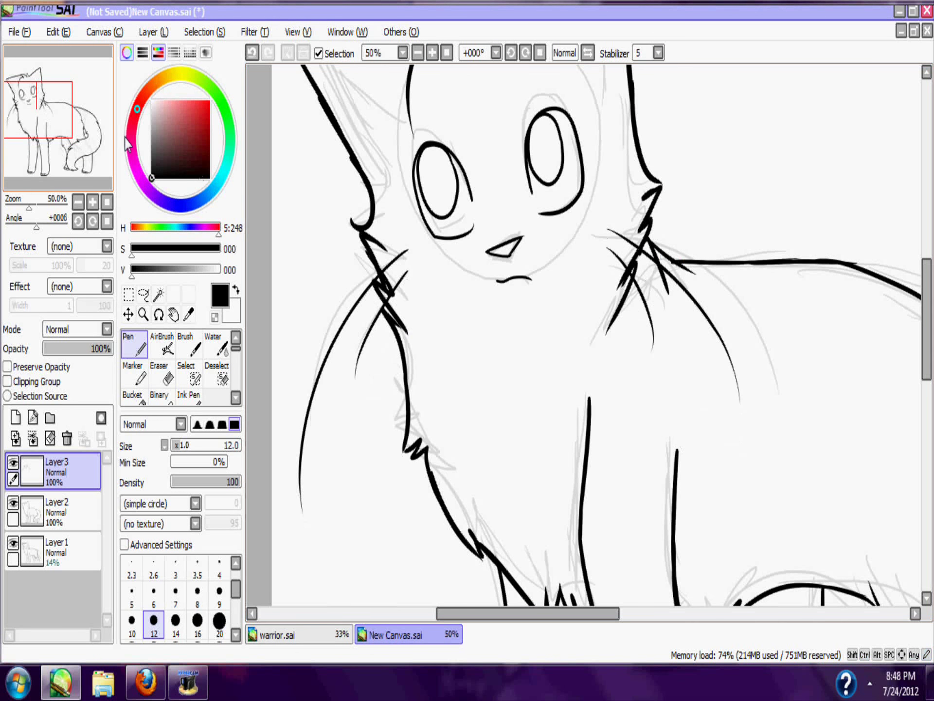
- Ink the inner fold lines of both ears, from each tip down to the outer edge
left_click_drag(34, 106, 30, 90)
left_click_drag(680, 113, 673, 256)
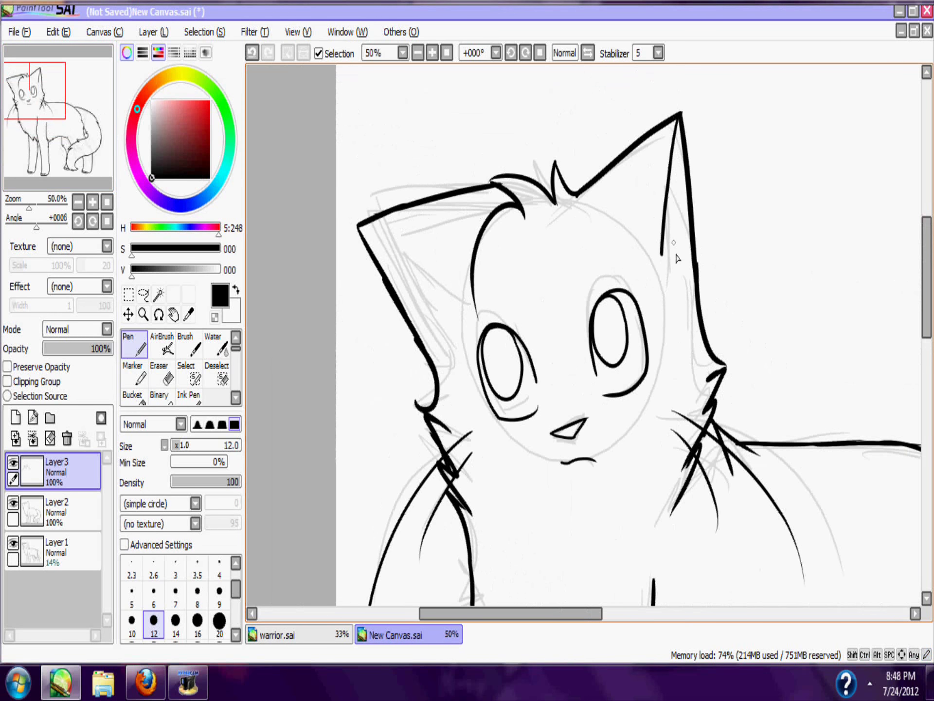
key("ctrl+z")
left_click_drag(681, 117, 700, 296)
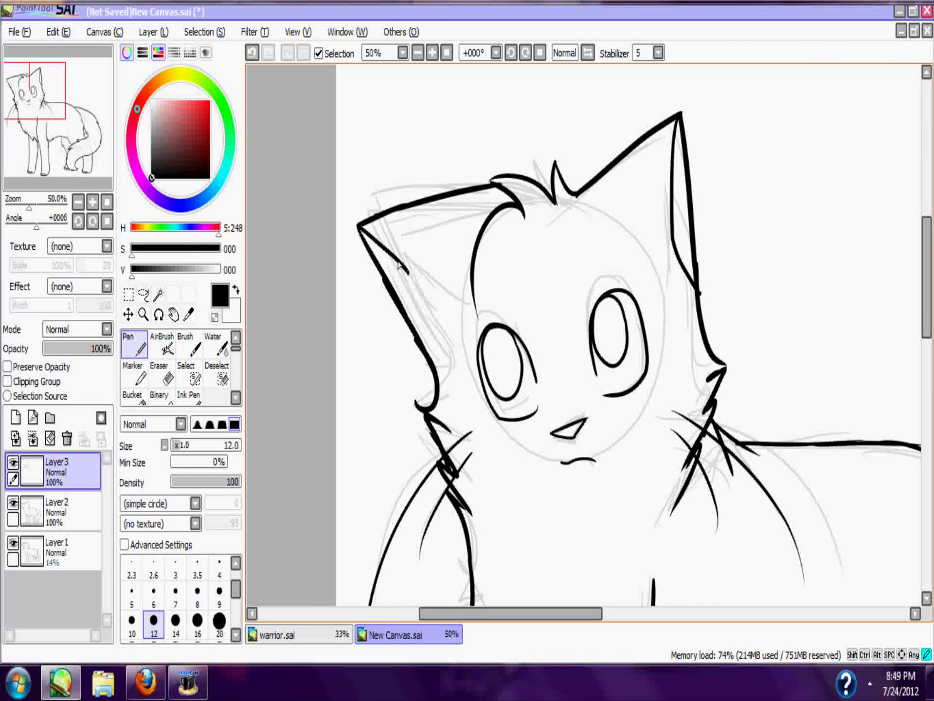
- Redraw the left-hand ear's upper edge as a smooth curve at size 20, and erase the old edge on Layer2
left_click(432, 52)
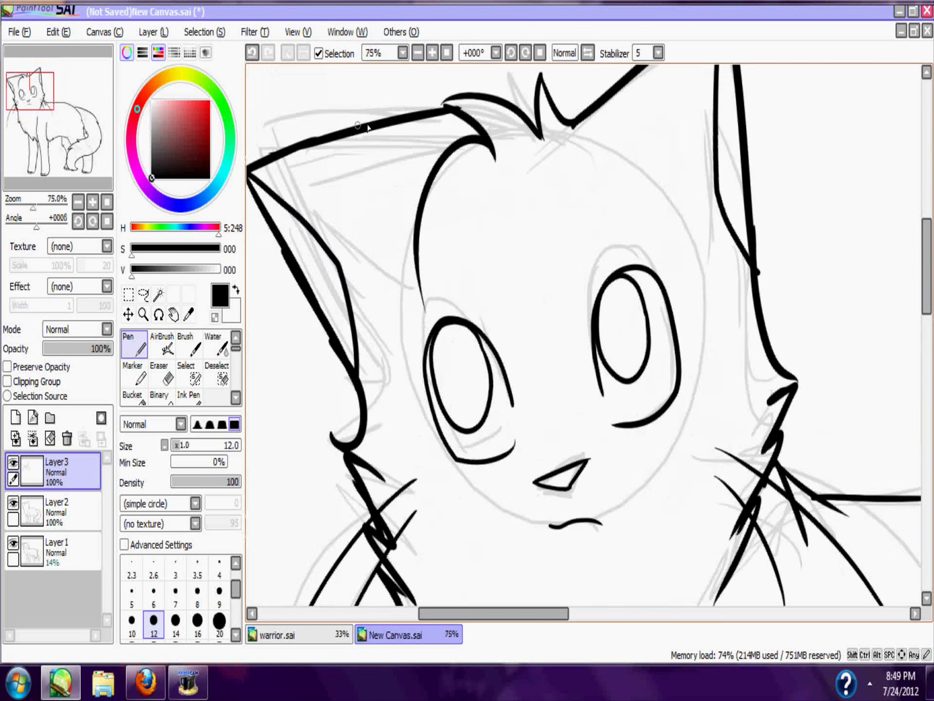
left_click(220, 620)
key("ctrl+z")
mouse_move(331, 139)
left_mouse_down()
mouse_move(461, 144)
mouse_move(372, 129)
mouse_move(461, 143)
mouse_move(454, 132)
mouse_move(337, 146)
left_mouse_up()
key("ctrl+z")
key("ctrl+z")
key("ctrl+z")
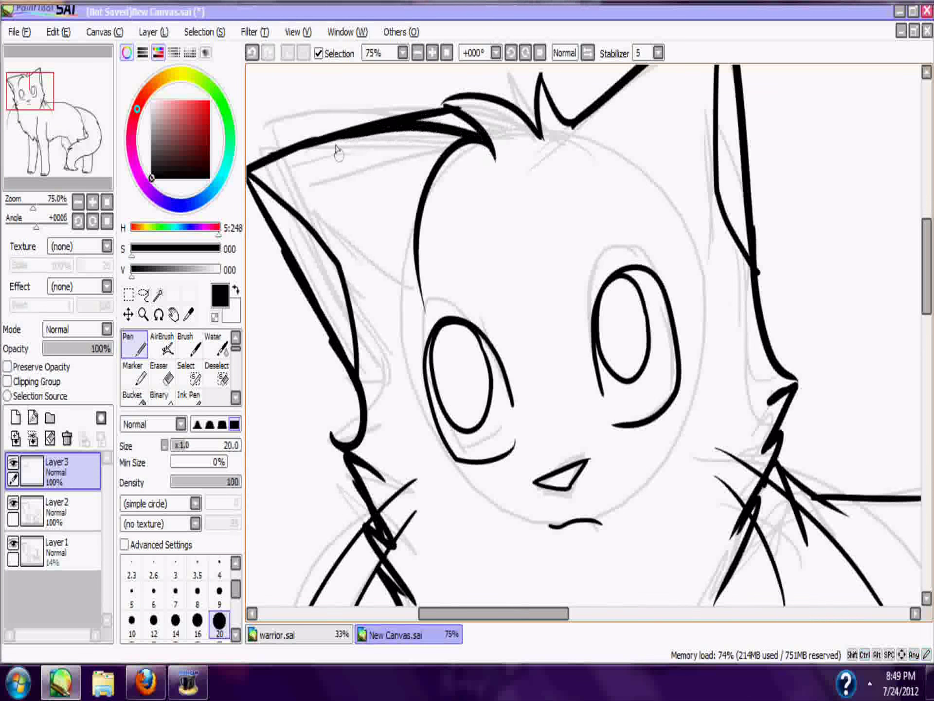
left_click(71, 512)
left_click(165, 374)
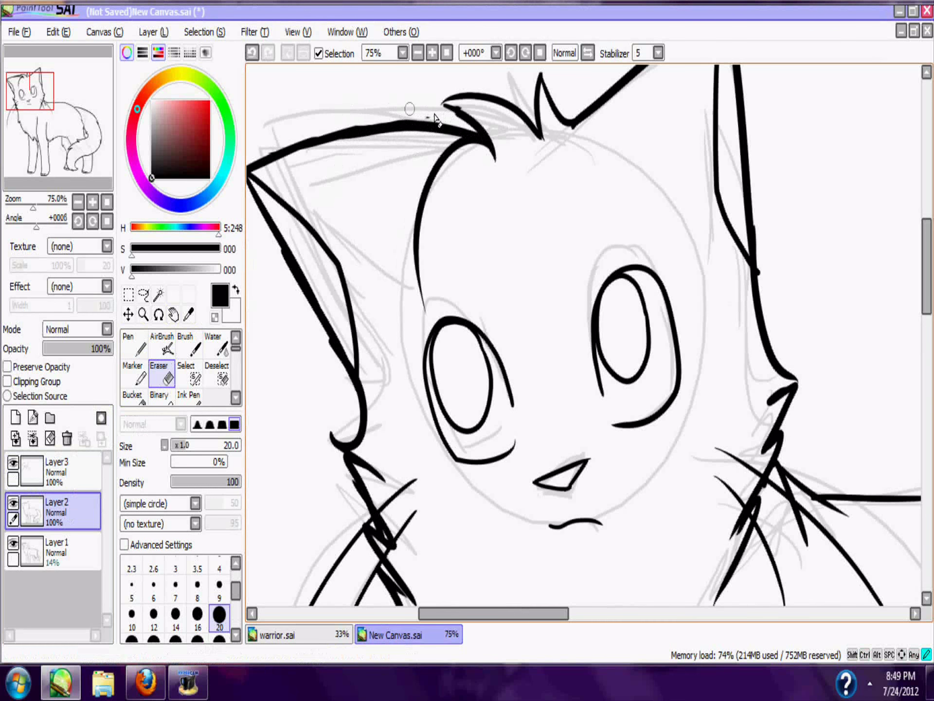
- Delete the faded sketch layer, Layer1
left_click(446, 54)
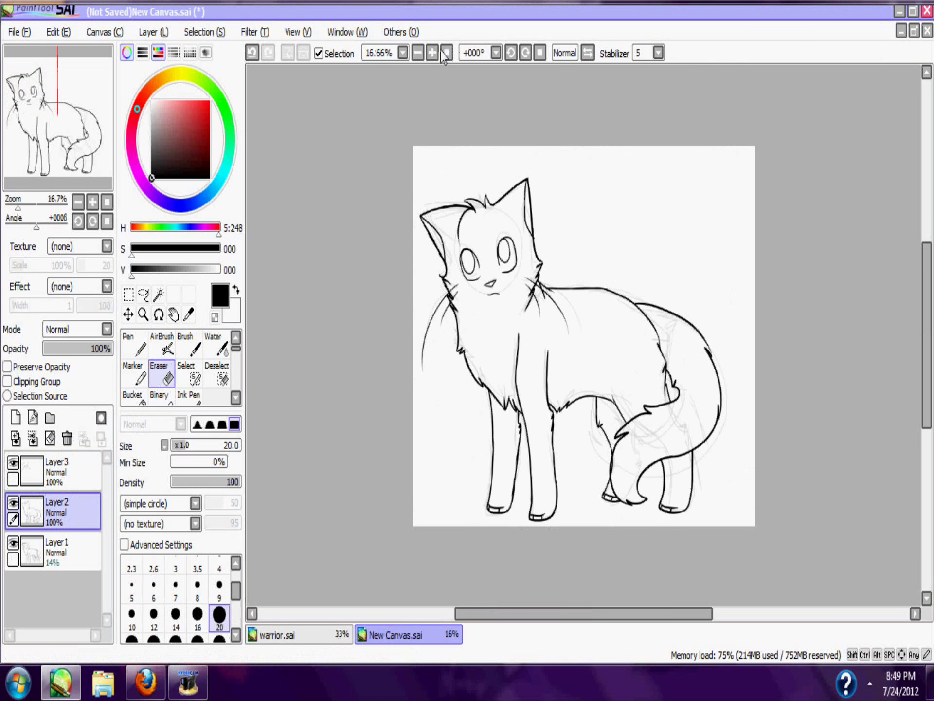
left_click(432, 53)
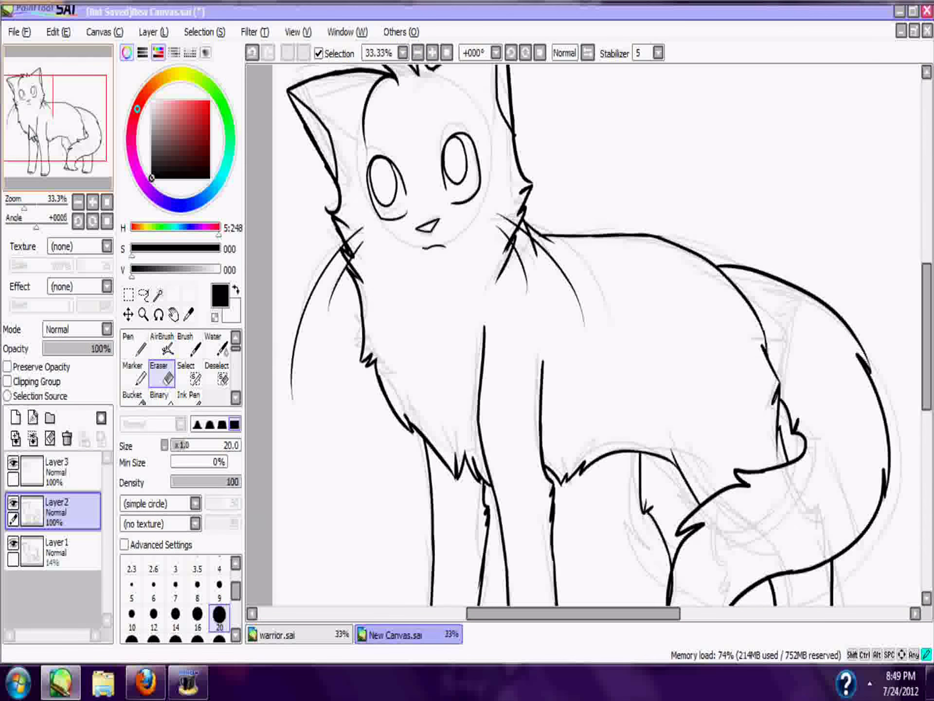
left_click(431, 54)
left_click(56, 550)
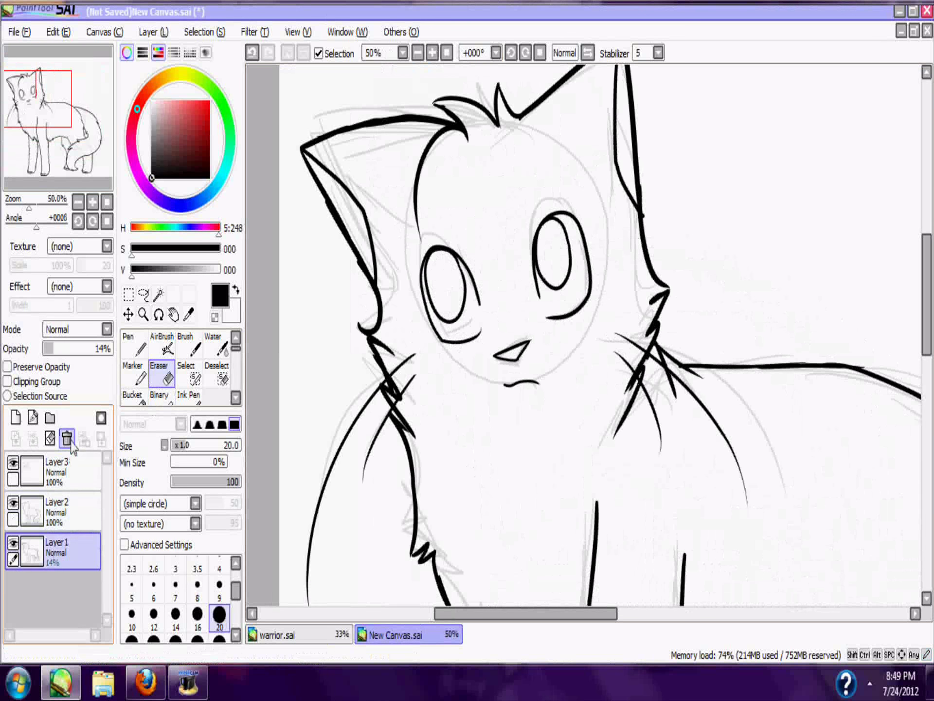
left_click(68, 438)
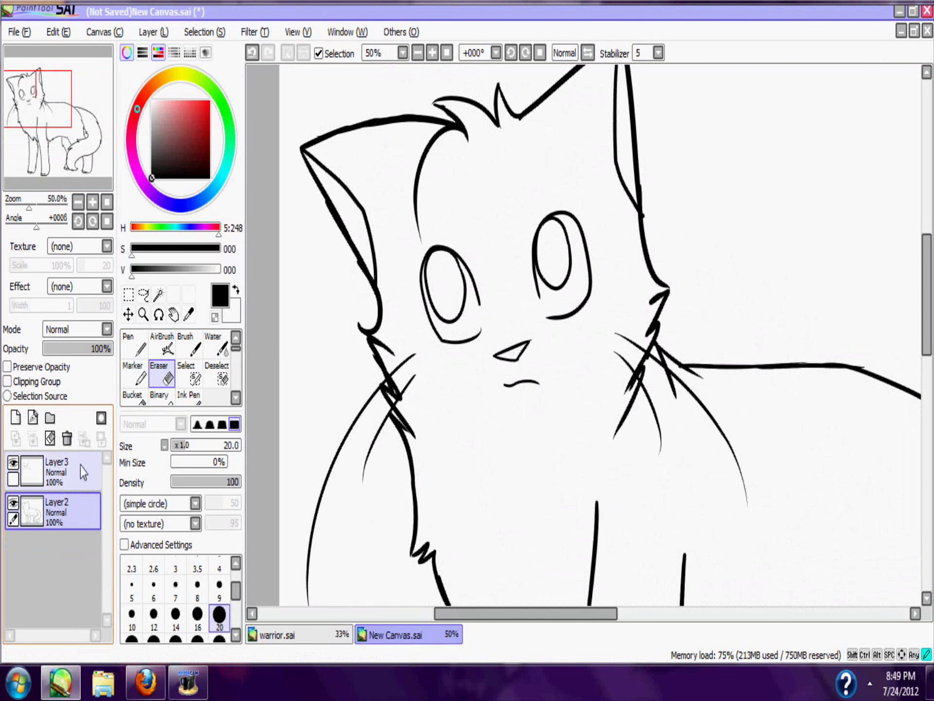
- Ink two short eyelashes on the outer side of each eye on Layer3 with the Pen
left_click(83, 471)
left_click(134, 346)
left_click(432, 54)
left_click_drag(580, 102, 598, 129)
left_click_drag(589, 155, 606, 173)
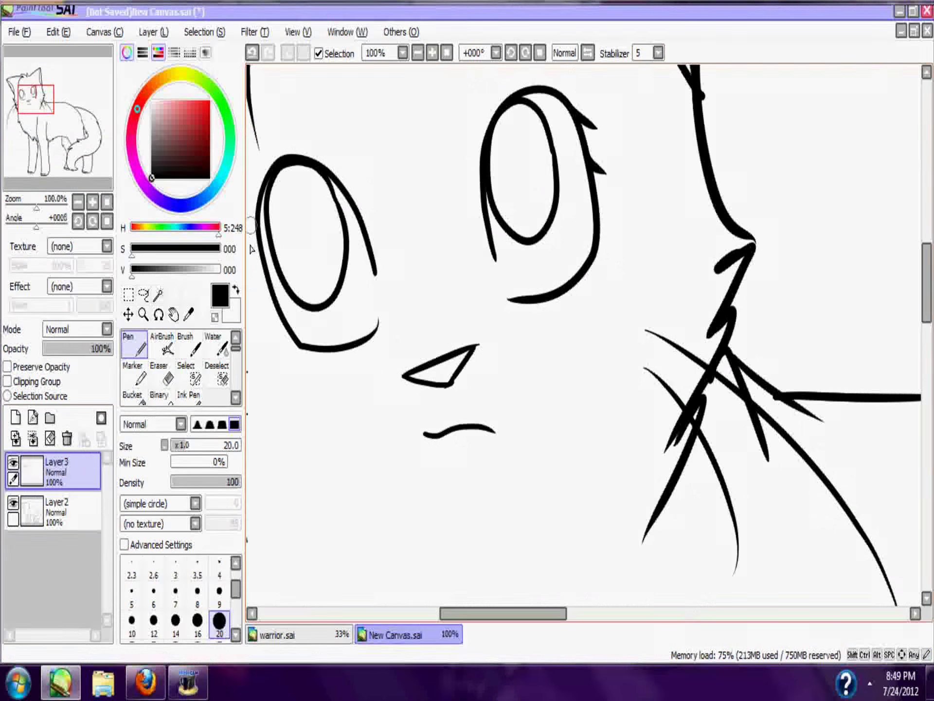
key("ctrl+z")
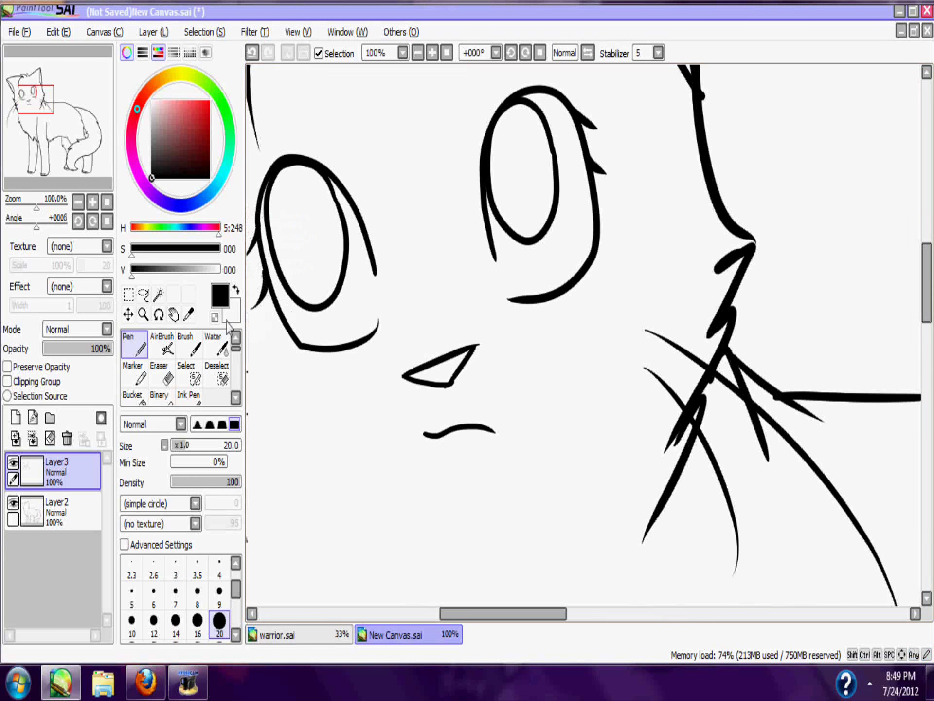
- Merge Layer3 down into Layer2 and select the cat's head and body area with the Magic Wand
left_click(446, 59)
left_click(433, 54)
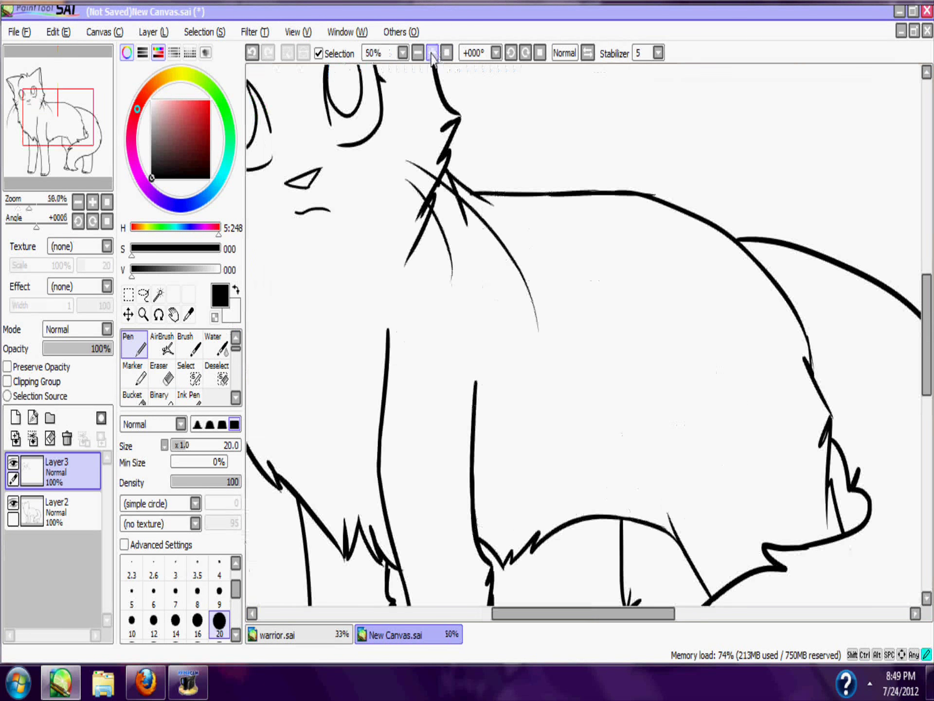
left_click(159, 294)
left_click(333, 312)
key("ctrl+z")
left_click(33, 438)
left_click(351, 442)
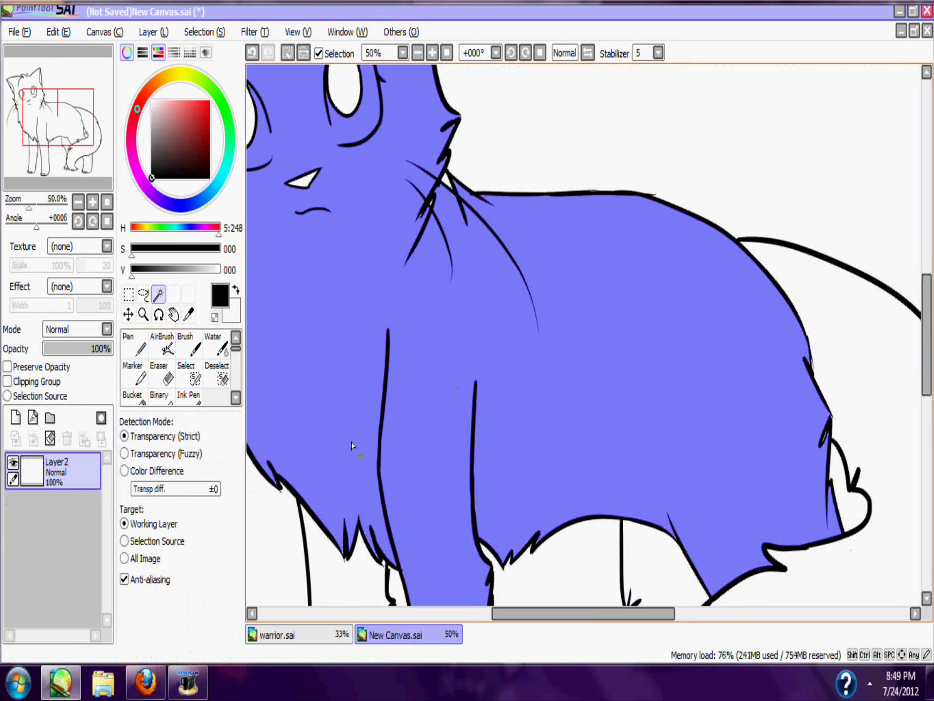
- Add the front paws' toes, the tail and the far hind leg with its toes to the Magic Wand selection
left_click_drag(85, 126, 75, 176)
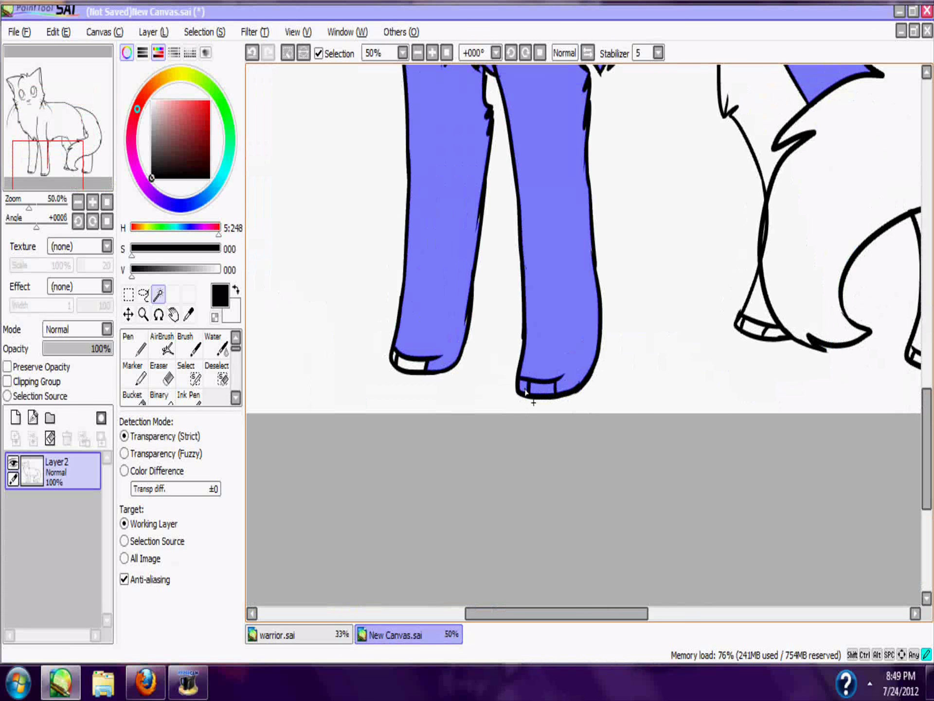
left_click_drag(96, 139, 133, 133)
left_click(573, 392)
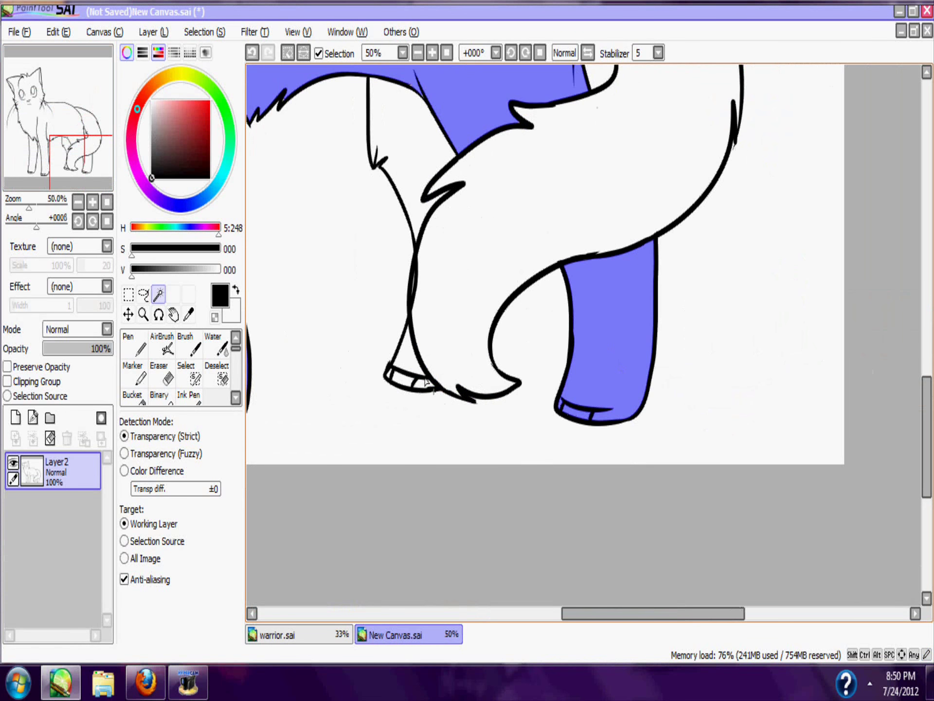
left_click(424, 298, "shift")
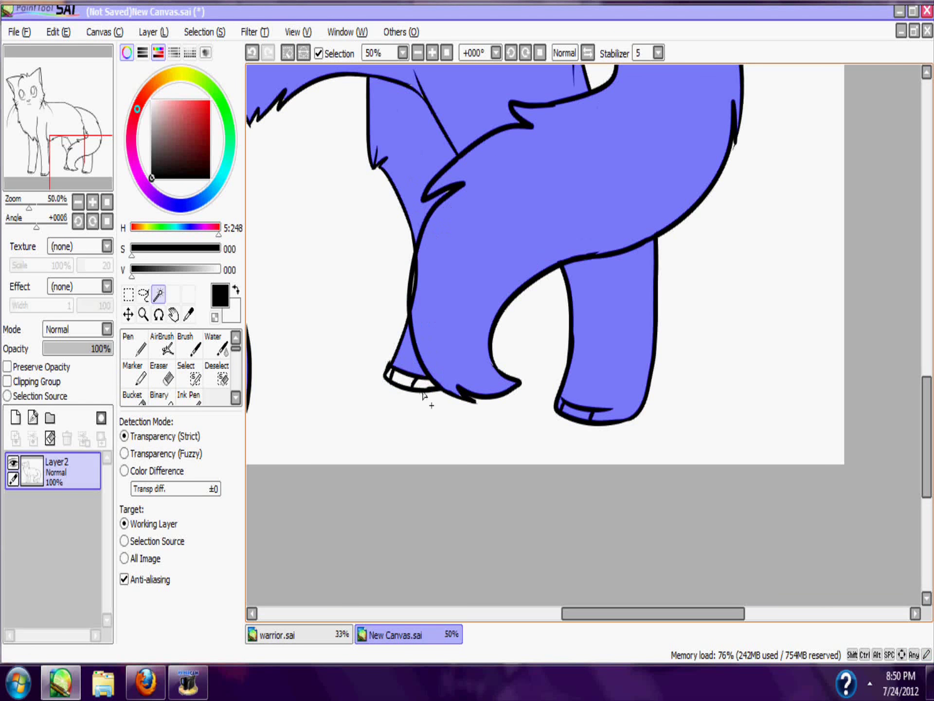
left_click(391, 375)
- Try to paint the sliver between the tail and the far hind leg into the selection with the Select brush at size 9
left_click(433, 52)
left_click(432, 52)
left_click(432, 53)
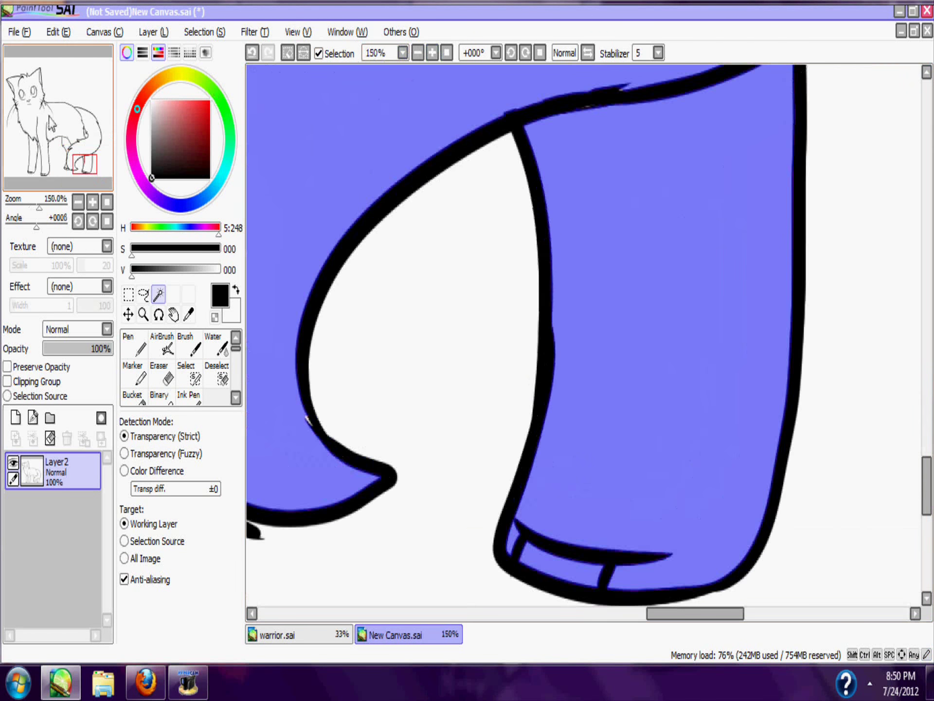
left_click_drag(58, 129, 46, 126)
left_click(197, 374)
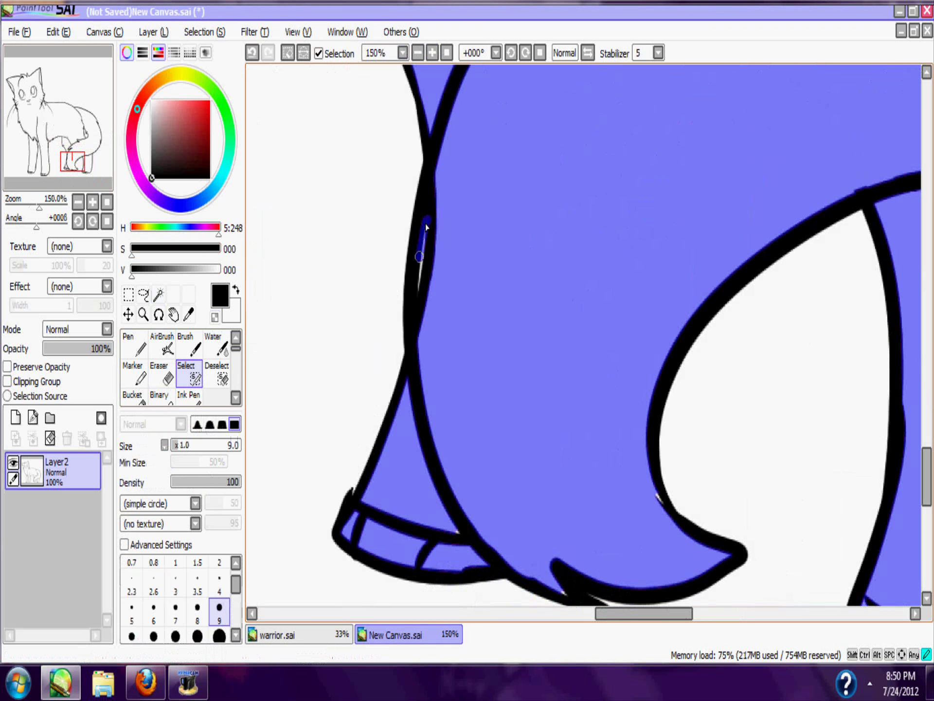
left_click_drag(425, 225, 422, 304)
key("ctrl+z")
- Clear the selection and erase the doubled line where the tail meets the far hind leg, using the Eraser at size 20
left_click(222, 33)
left_click(217, 52)
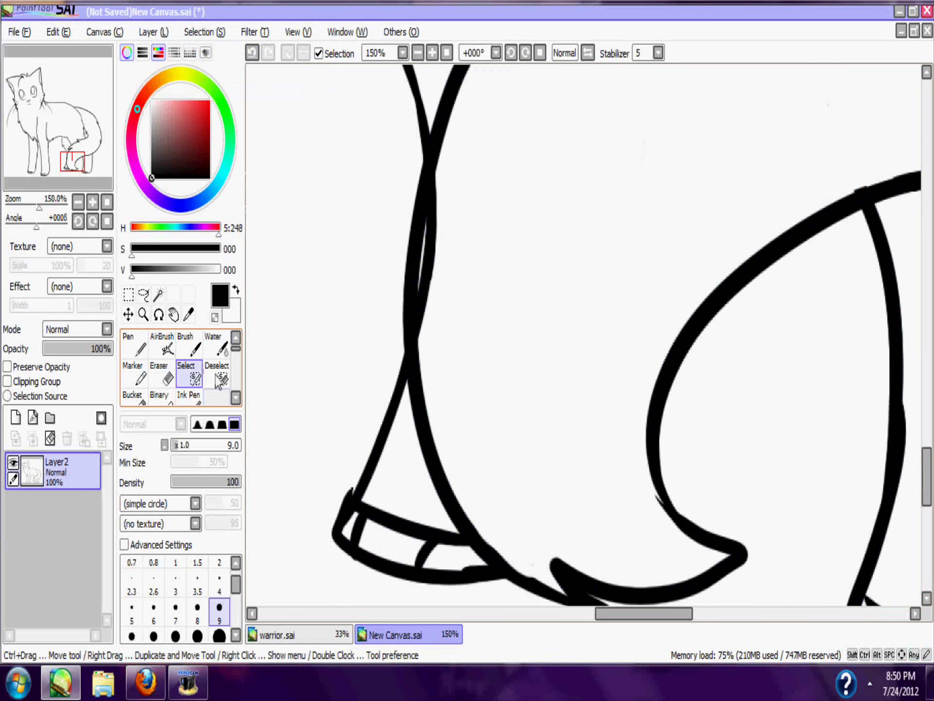
key("e")
mouse_move(439, 186)
left_mouse_down()
mouse_move(430, 341)
mouse_move(430, 280)
mouse_move(458, 173)
mouse_move(443, 177)
mouse_move(428, 349)
left_mouse_up()
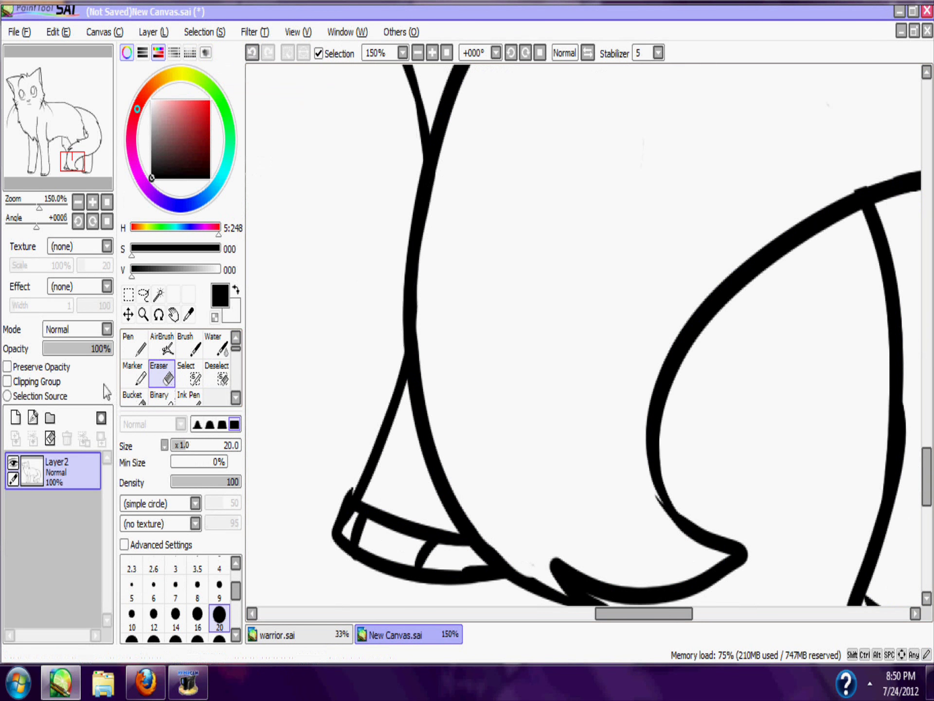
- Select the far hind leg, its toes and the tail with the Magic Wand
left_click(159, 295)
left_click(386, 541)
left_click(432, 555)
left_click(413, 503)
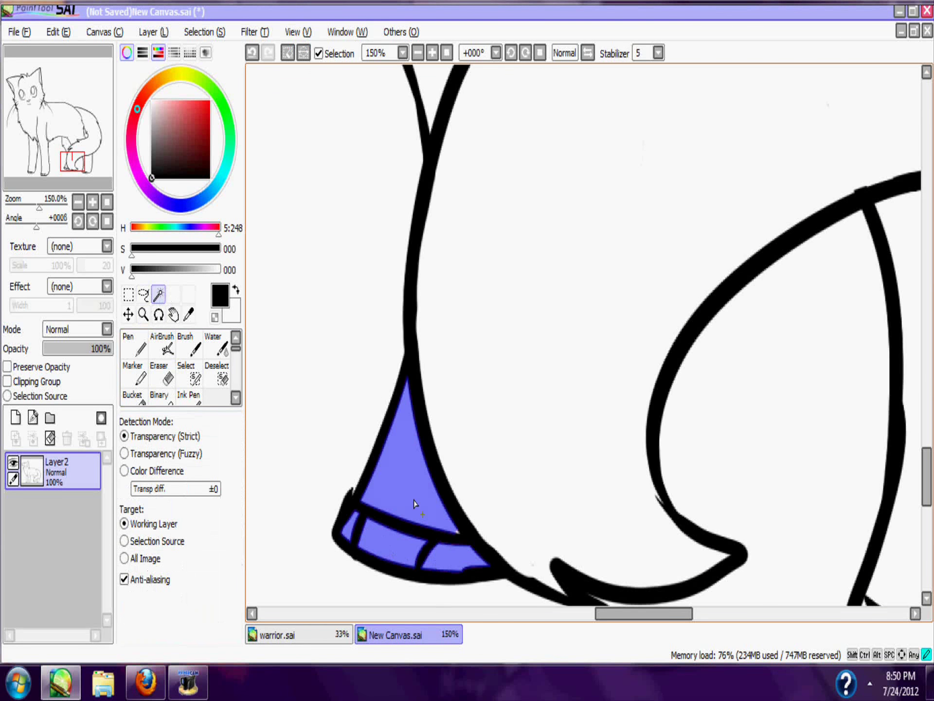
left_click(530, 459)
left_click(434, 84)
- Add the head, body, front legs, near hind leg and front toes to the selection with the Magic Wand
left_click(447, 53)
left_click(502, 456)
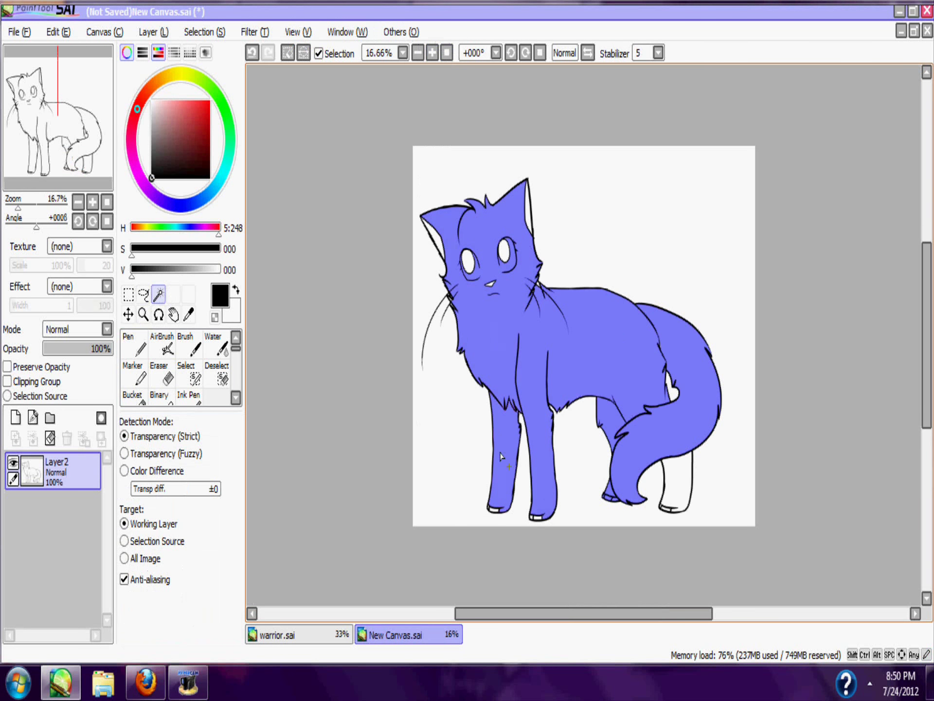
left_click(673, 497)
scroll(452, 154, "up", 4)
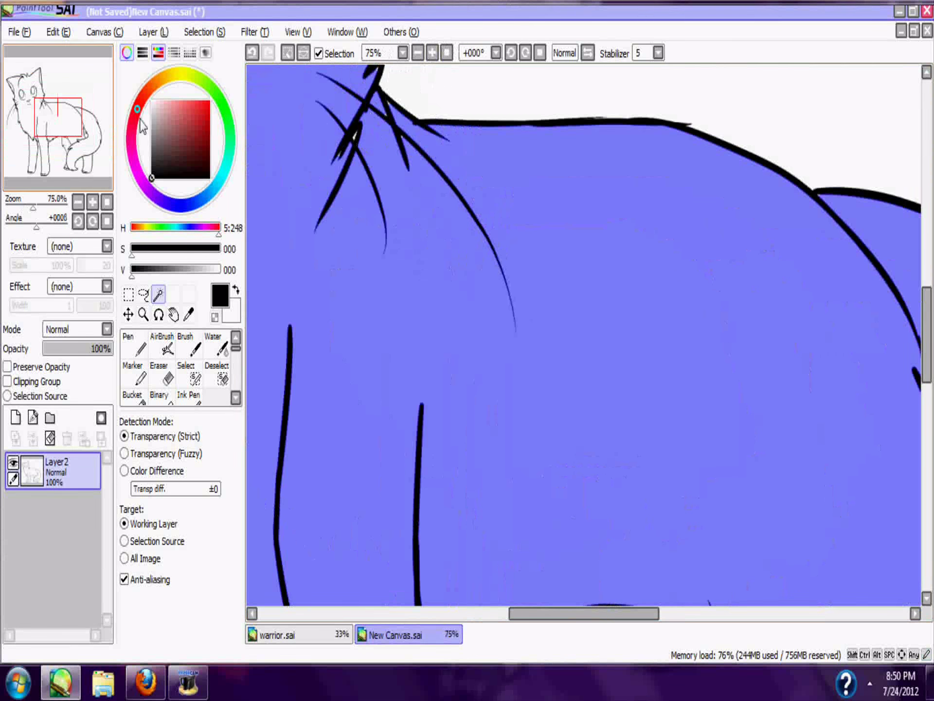
left_click_drag(92, 131, 78, 177)
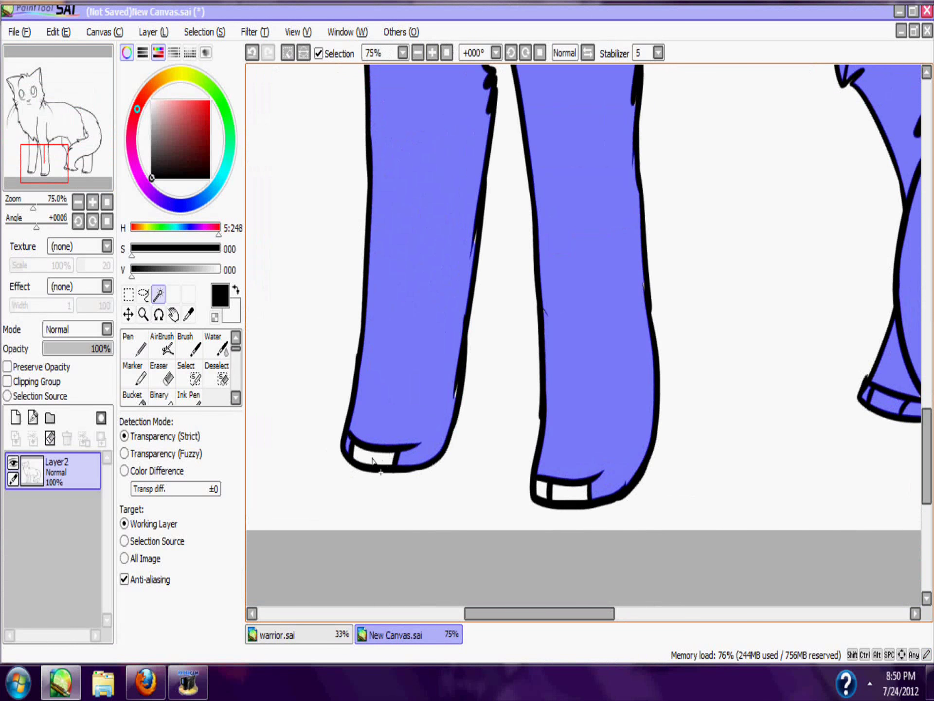
left_click(543, 490)
- Paint the gaps at the hair tip and cheek fur into the selection with the Select brush at size 9, and set the stabilizer to 0
left_click_drag(72, 139, 32, 83)
left_click(432, 51)
left_click(188, 372)
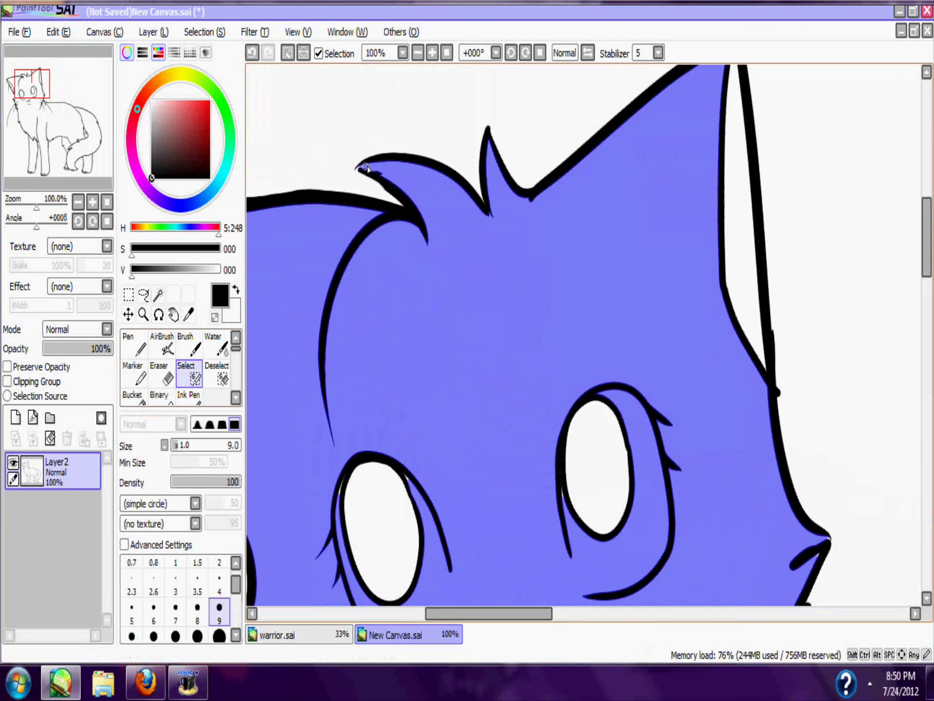
left_click_drag(30, 98, 28, 105)
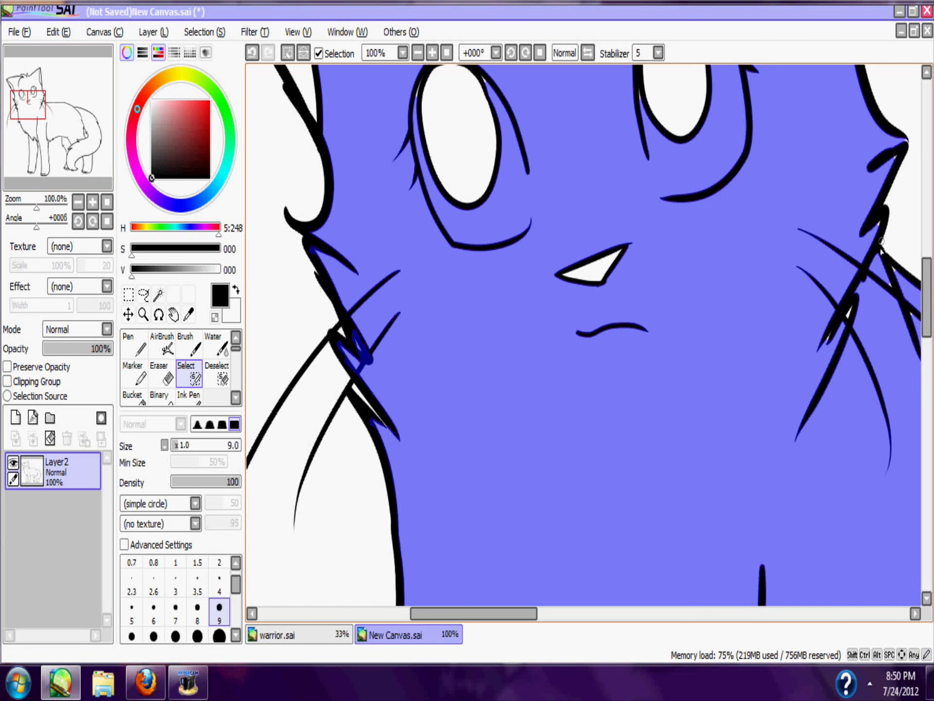
left_click(658, 52)
left_click(648, 66)
left_click(146, 682)
left_click(188, 681)
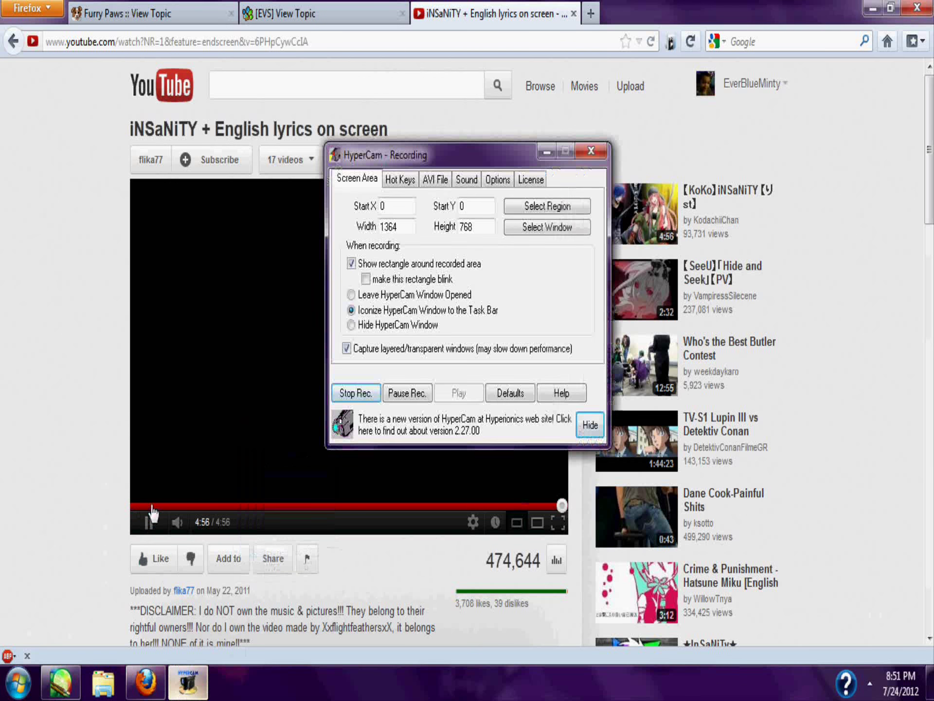
left_click(73, 691)
left_click(547, 152)
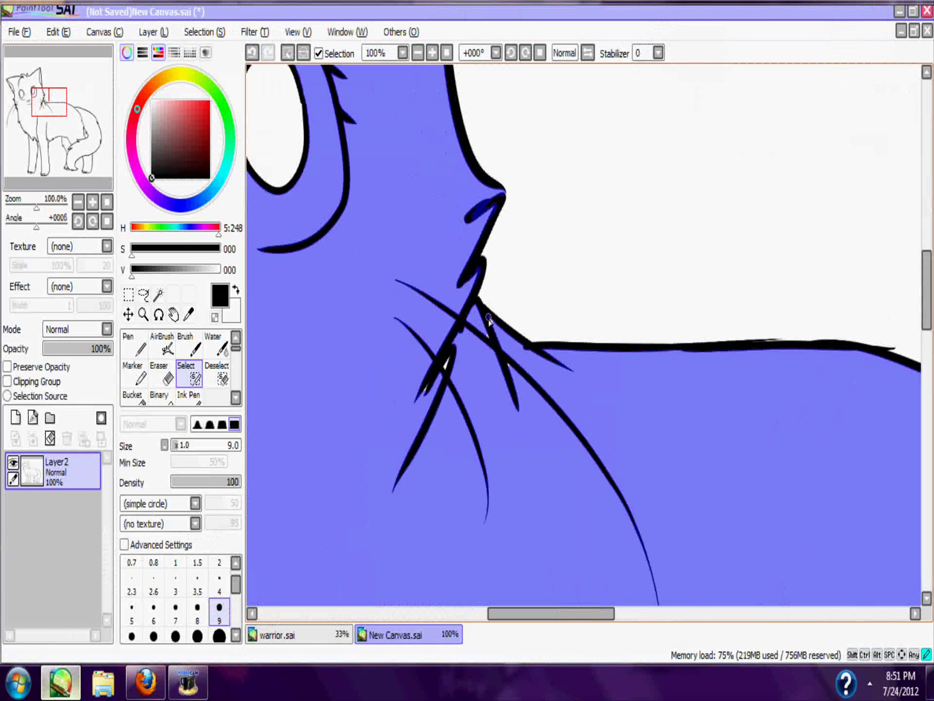
- Paint the fur-line gaps on the chest and front legs into the selection with the Select brush at size 20
left_click_drag(34, 154, 45, 143)
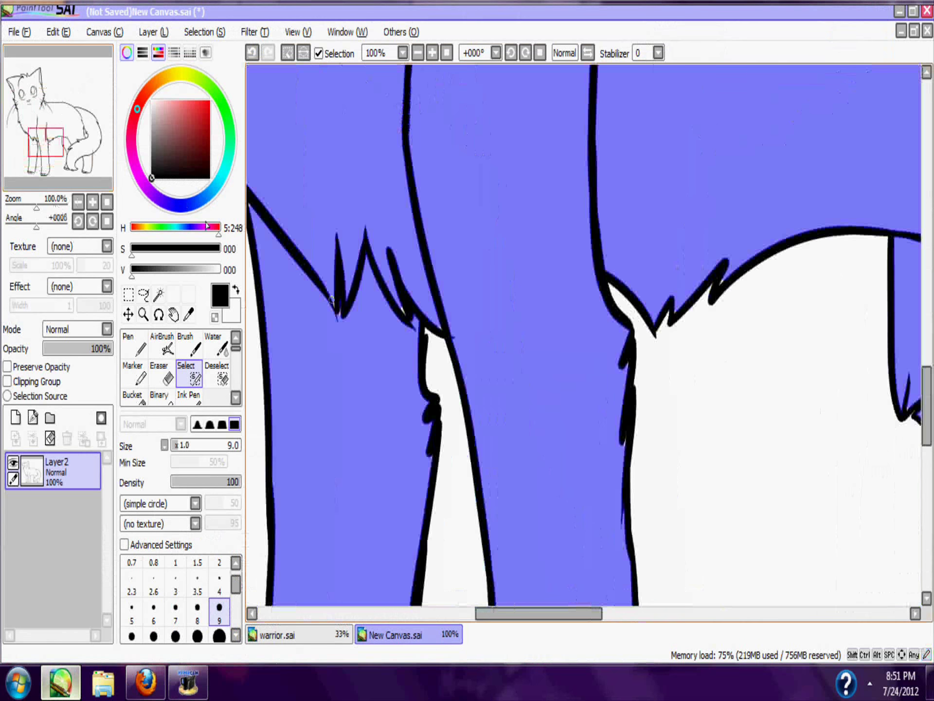
left_click(219, 636)
left_click_drag(327, 291, 353, 296)
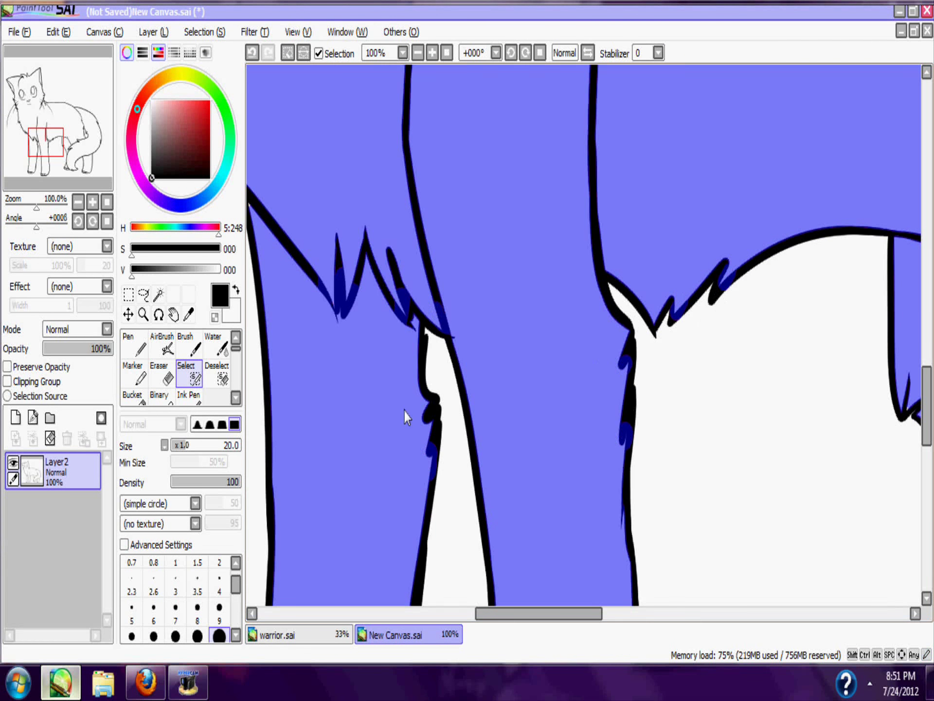
left_click_drag(86, 153, 79, 179)
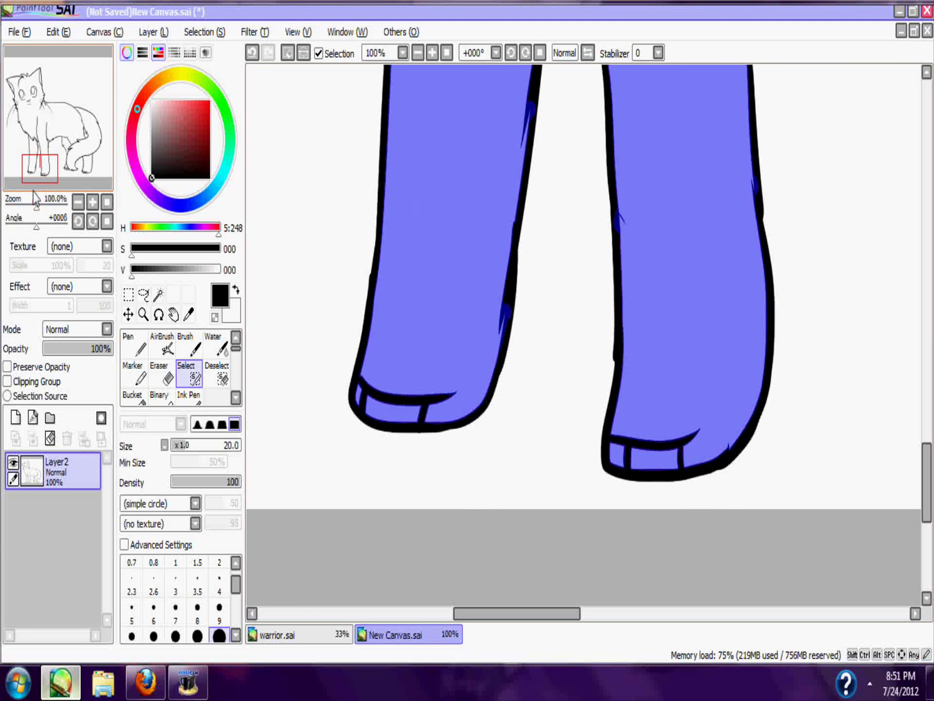
- Fill the selection gaps along the haunch, tail and belly fur lines with the Select brush at sizes 20, 4 and 9
mouse_move(40, 171)
left_mouse_down()
mouse_move(79, 164)
mouse_move(98, 128)
left_mouse_up()
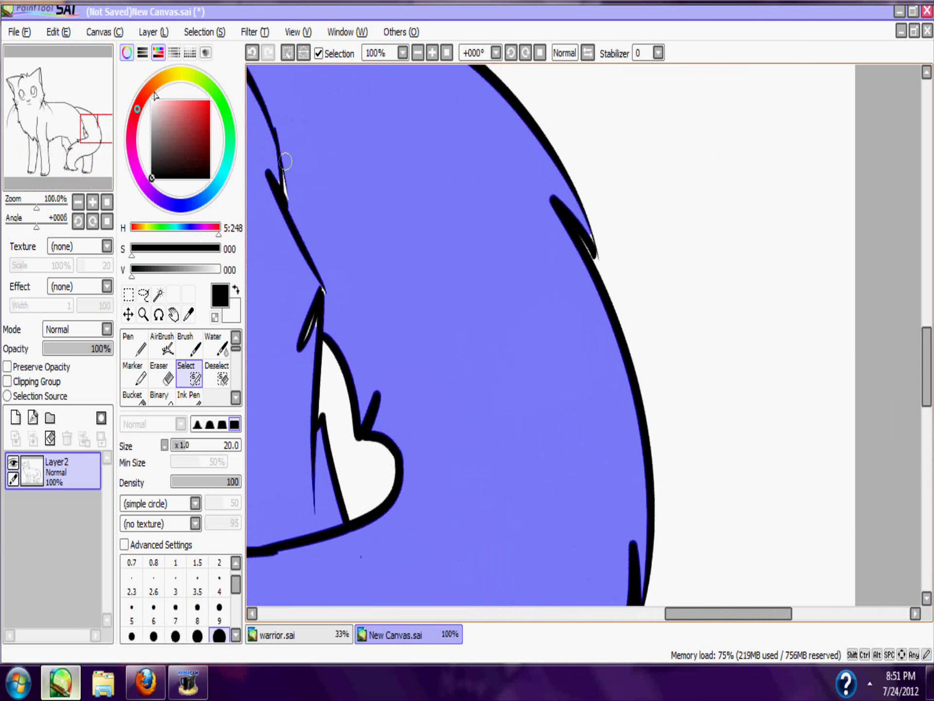
left_click_drag(284, 160, 295, 227)
left_click(220, 586)
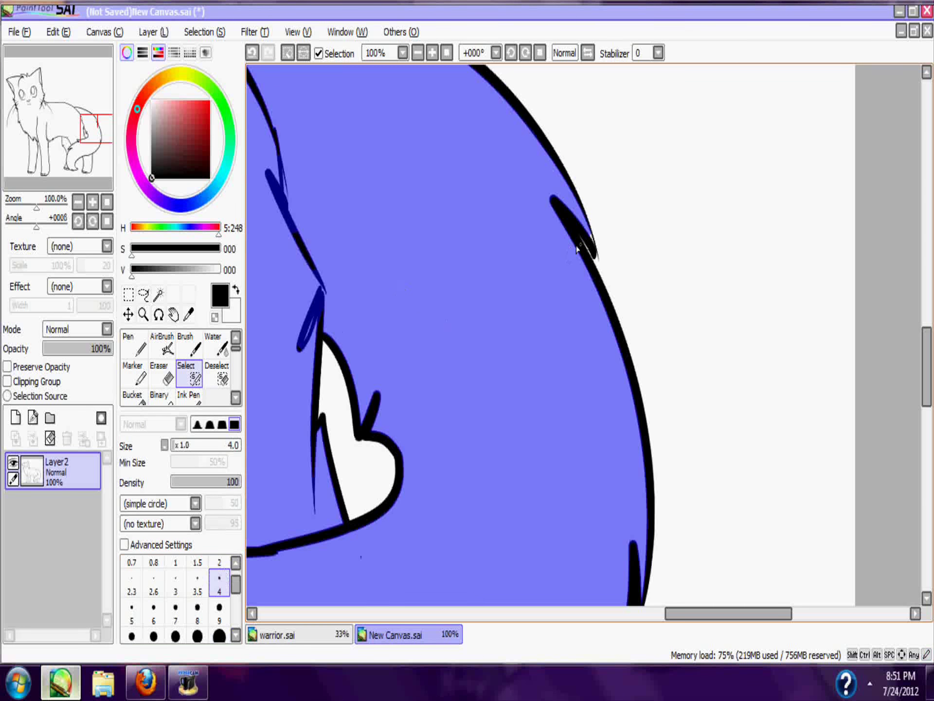
left_click_drag(97, 127, 84, 112)
left_click(215, 611)
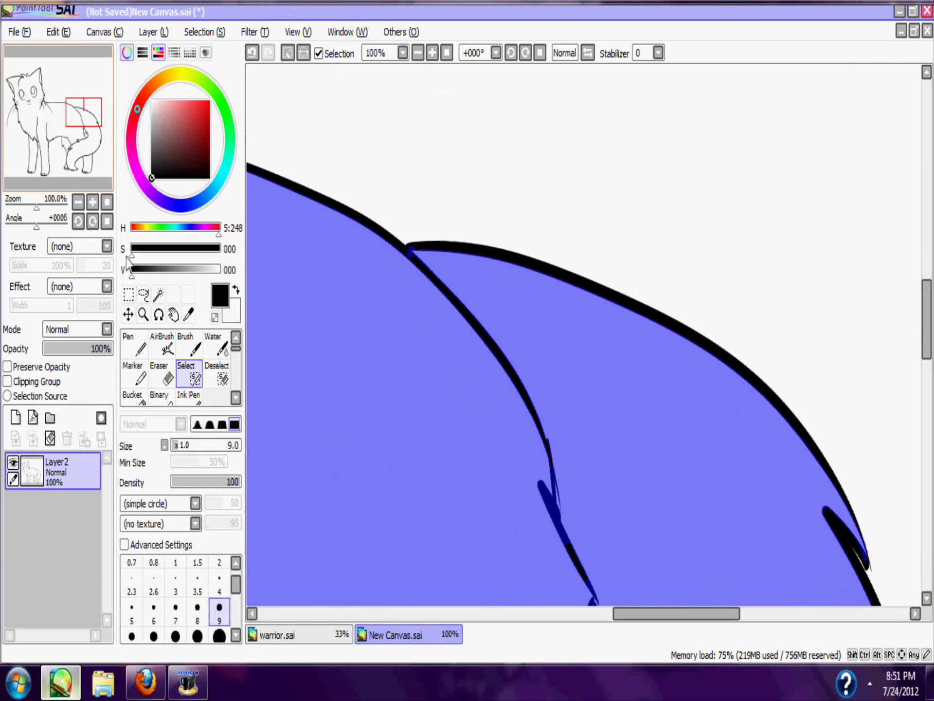
left_click_drag(51, 156, 82, 144)
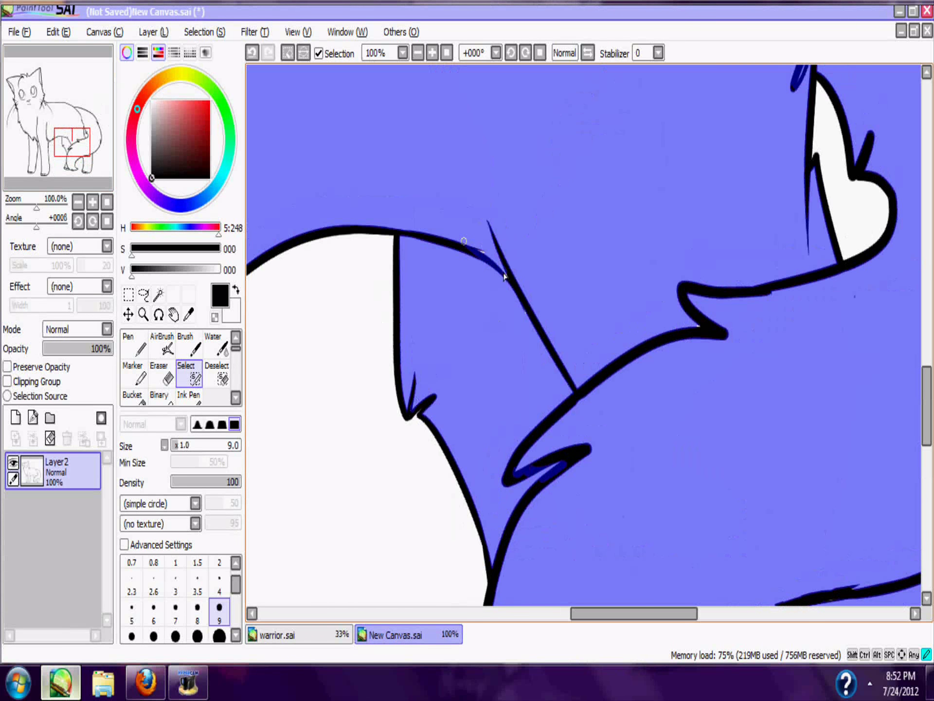
- Remove the whites of both eyes from the selection with the Deselect brush at size 50
left_click_drag(79, 153, 63, 88)
left_click(222, 382)
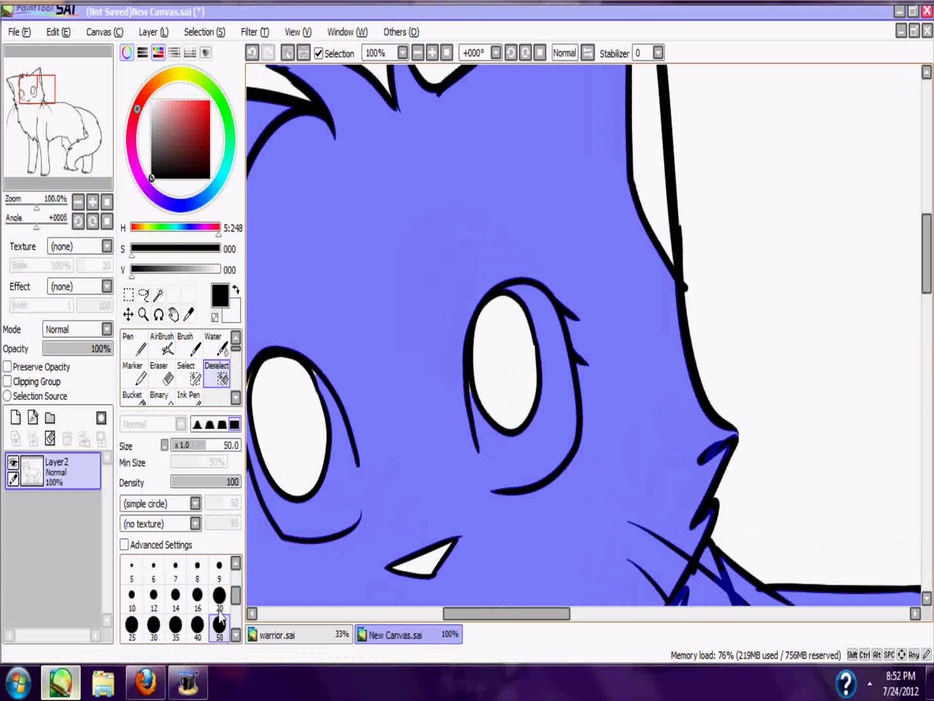
mouse_move(314, 382)
left_mouse_down()
mouse_move(347, 501)
mouse_move(260, 442)
left_mouse_up()
mouse_move(479, 370)
left_mouse_down()
mouse_move(499, 466)
mouse_move(562, 440)
mouse_move(531, 303)
mouse_move(524, 430)
mouse_move(511, 389)
left_mouse_up()
- Refine the selection edge at the open lower corner of the right-hand eye with Select at size 20 and Deselect at size 50
left_click(196, 375)
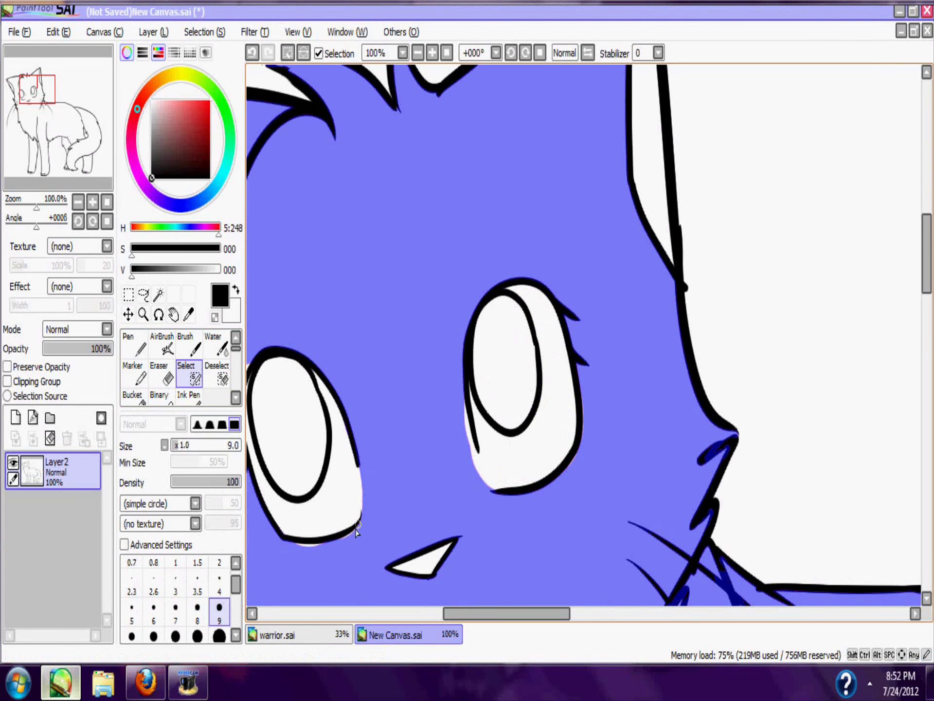
left_click(219, 635)
left_click(432, 53)
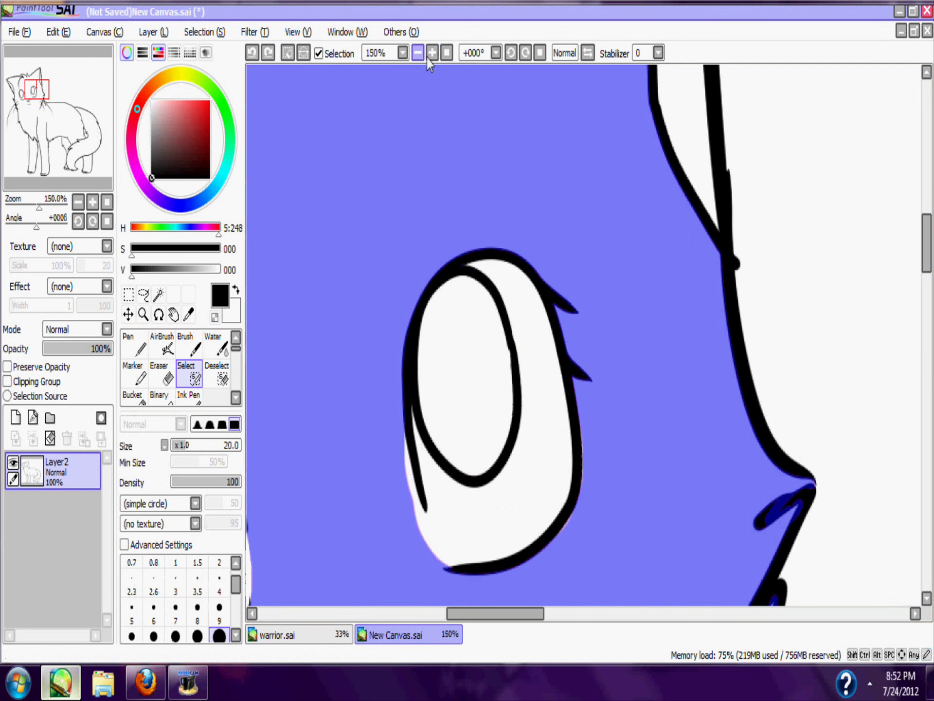
mouse_move(394, 457)
left_mouse_down()
mouse_move(430, 569)
mouse_move(464, 581)
mouse_move(452, 577)
mouse_move(409, 491)
left_mouse_up()
key("ctrl+z")
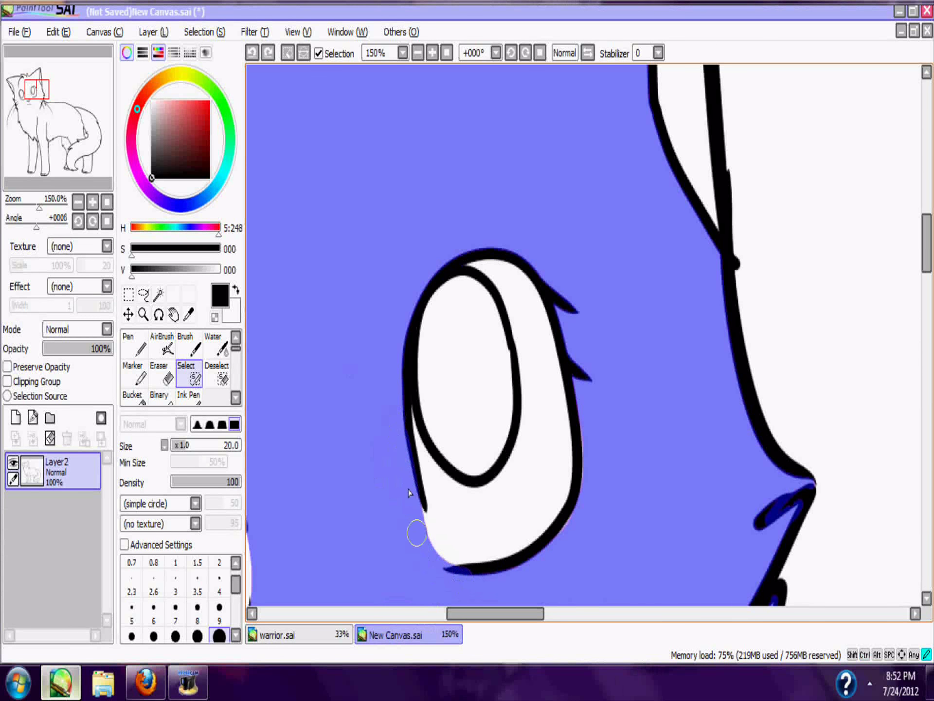
left_click(216, 375)
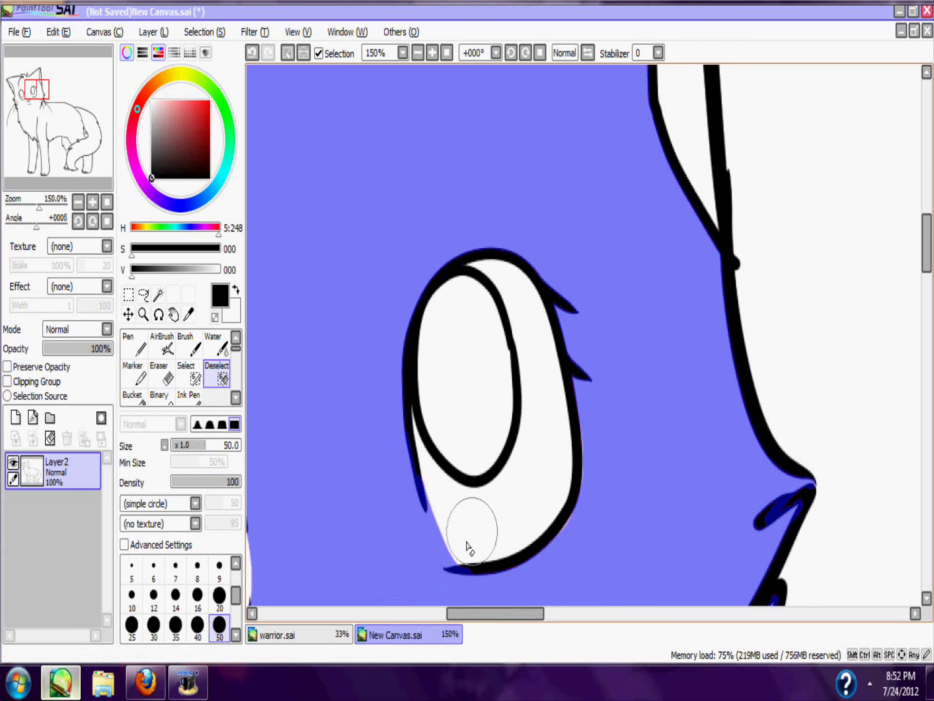
key("ctrl+z")
mouse_move(450, 510)
left_mouse_down()
mouse_move(432, 471)
mouse_move(478, 533)
mouse_move(446, 436)
mouse_move(450, 567)
left_mouse_up()
left_click(195, 375)
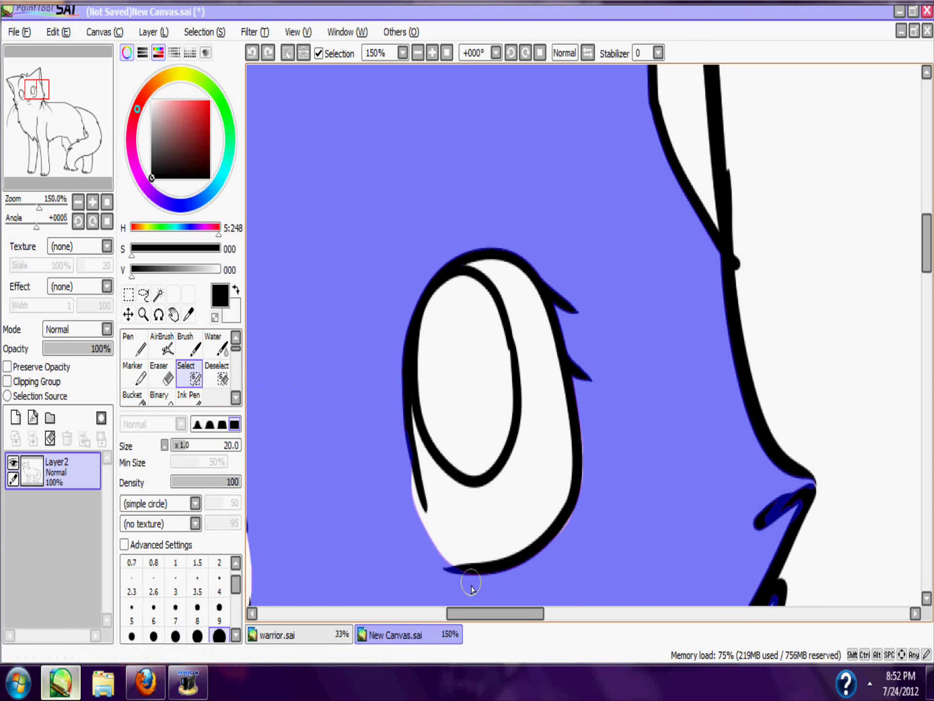
mouse_move(425, 521)
left_mouse_down()
mouse_move(409, 476)
mouse_move(428, 544)
mouse_move(453, 565)
mouse_move(447, 469)
left_mouse_up()
left_click(217, 375)
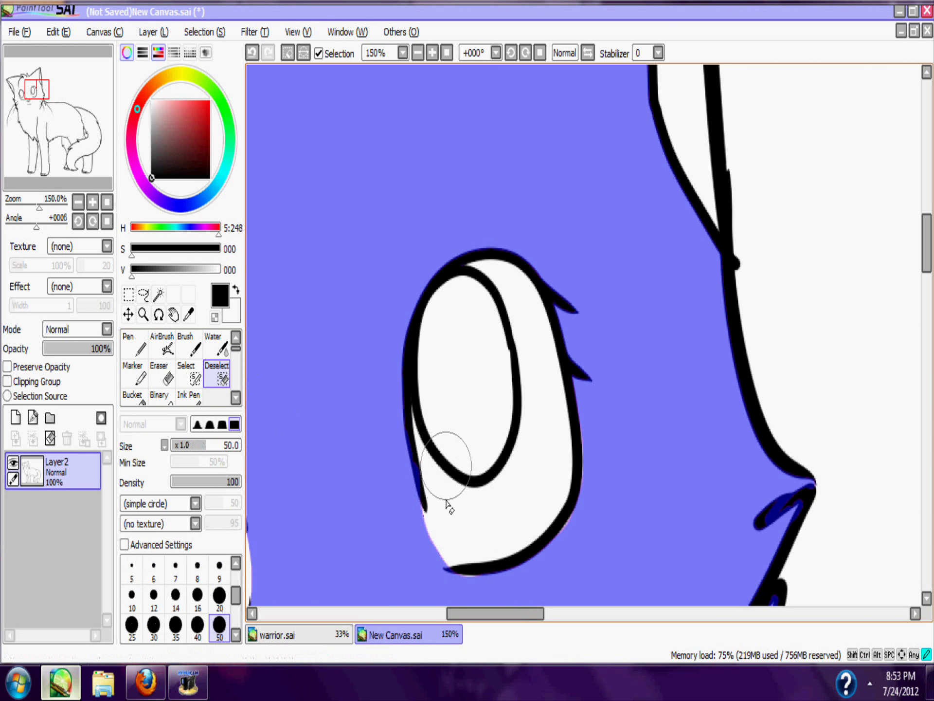
- Clean the selection below the left-hand eye with Select at sizes 20 and 9, and along the right-hand eye's outline with Deselect at size 9
left_click(194, 381)
left_click_drag(27, 102, 29, 93)
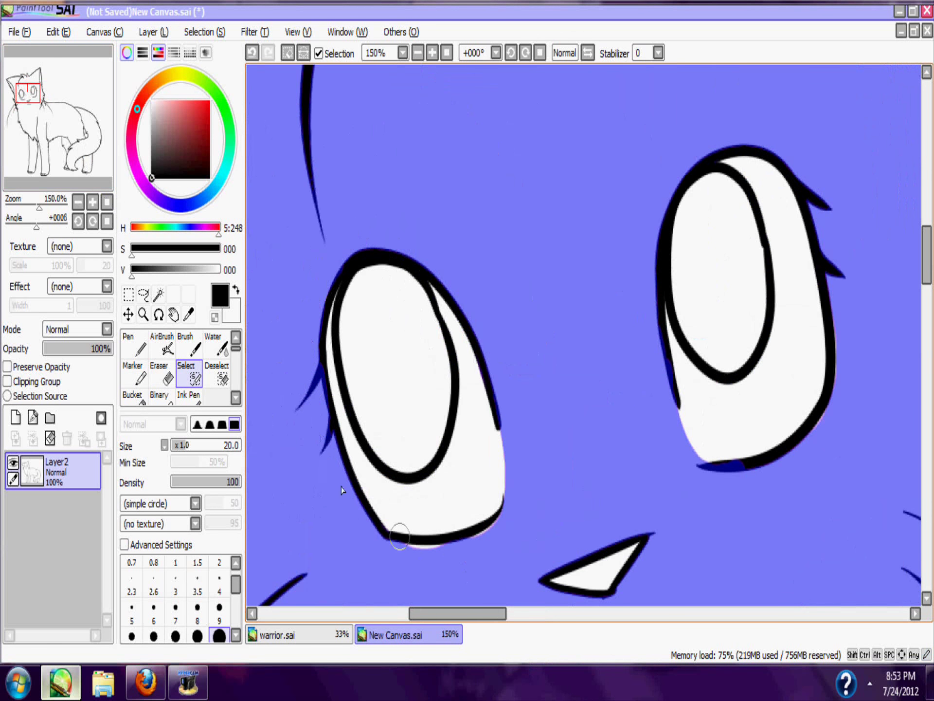
left_click(219, 612)
left_click(447, 532)
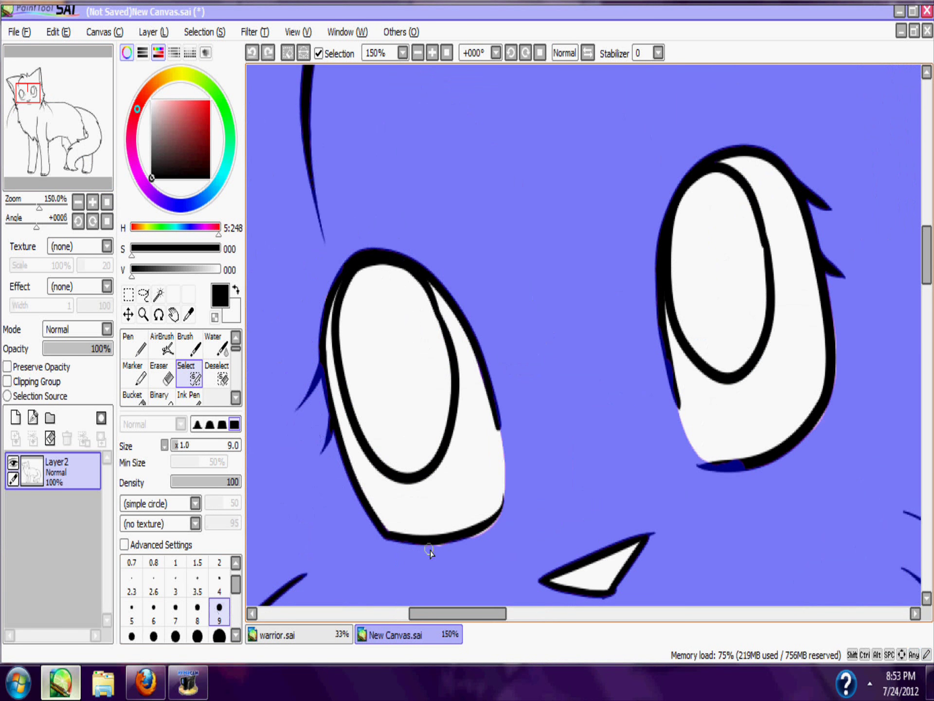
left_click(217, 375)
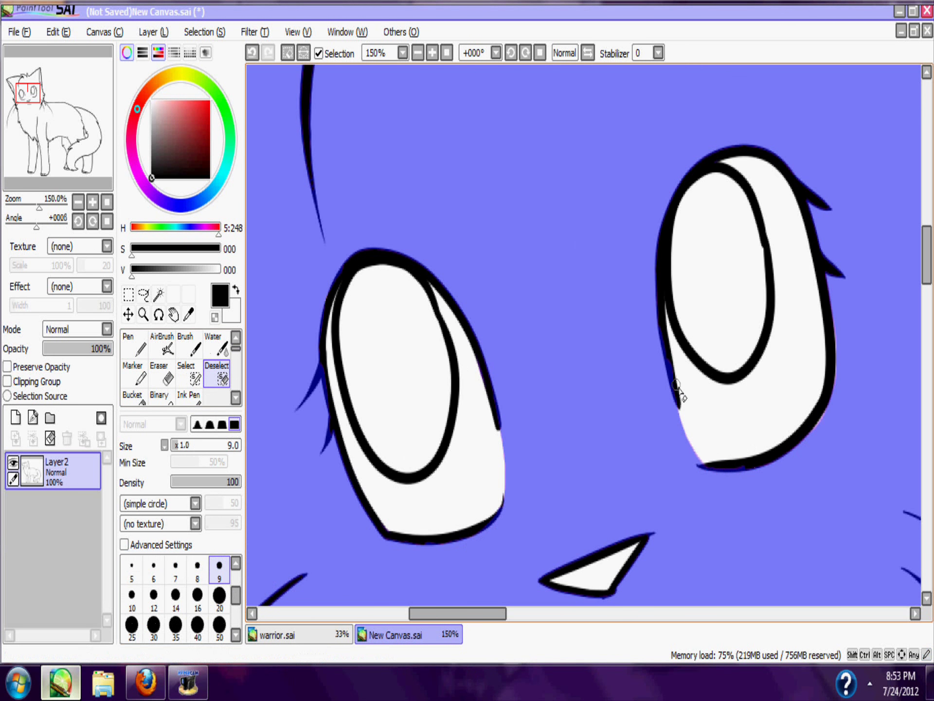
- Create a new layer and move it below Layer2
left_click(446, 52)
left_click(431, 52)
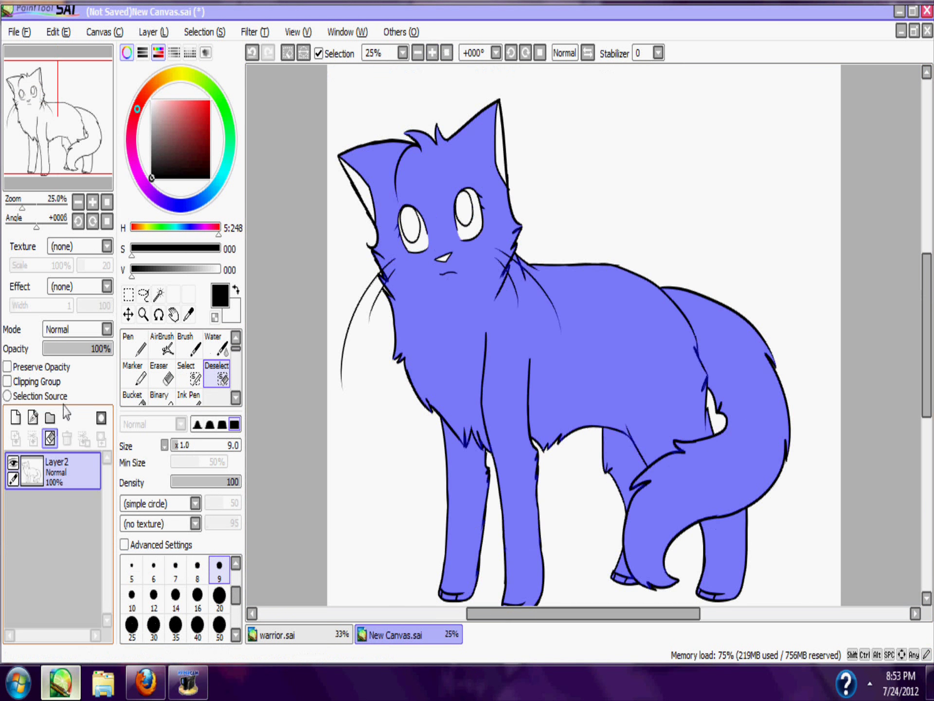
left_click(15, 418)
left_click_drag(61, 479, 60, 520)
- Fill the selected cat shape on Layer3 with near-white base colour, value 252, using the Pen at size 500
left_click(283, 637)
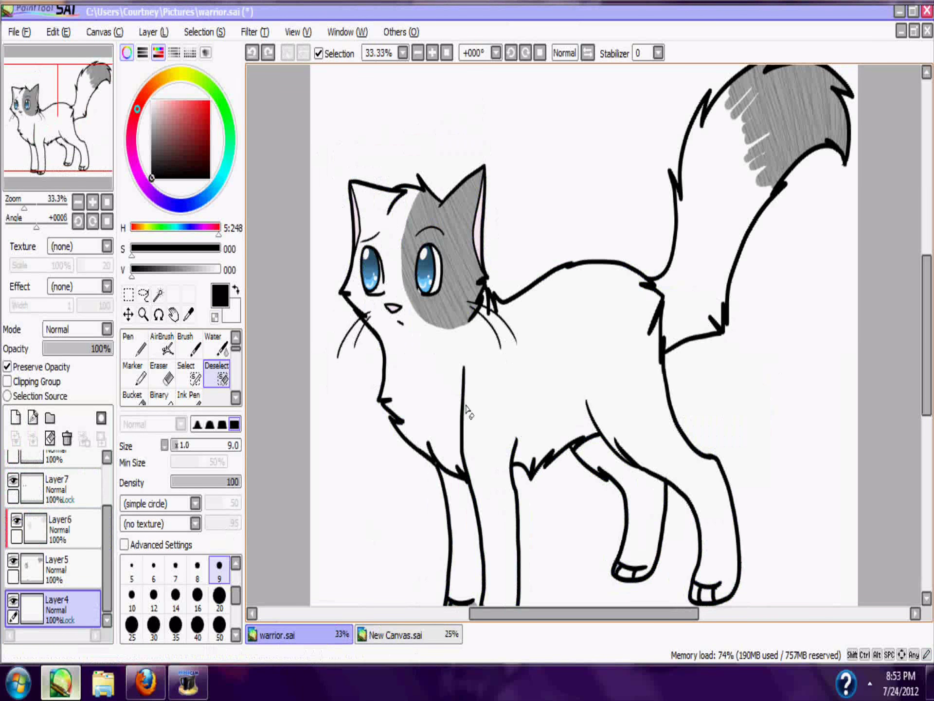
left_click(404, 637)
left_click(134, 346)
scroll(175, 609, "down", 5)
left_click(175, 626)
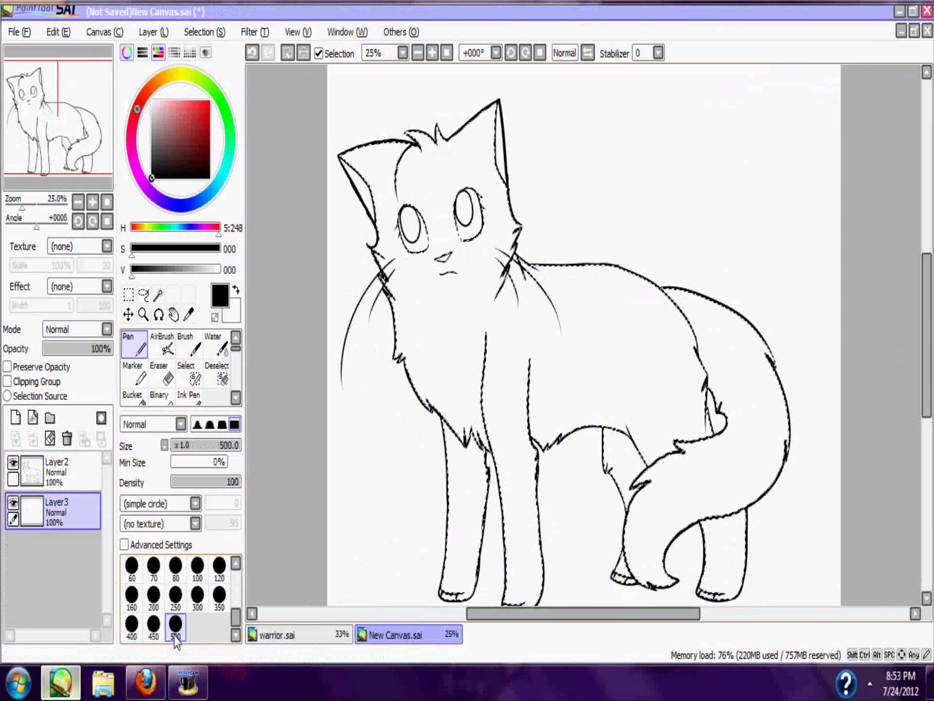
key("minus")
mouse_move(438, 204)
left_mouse_down()
mouse_move(532, 177)
mouse_move(487, 292)
left_mouse_up()
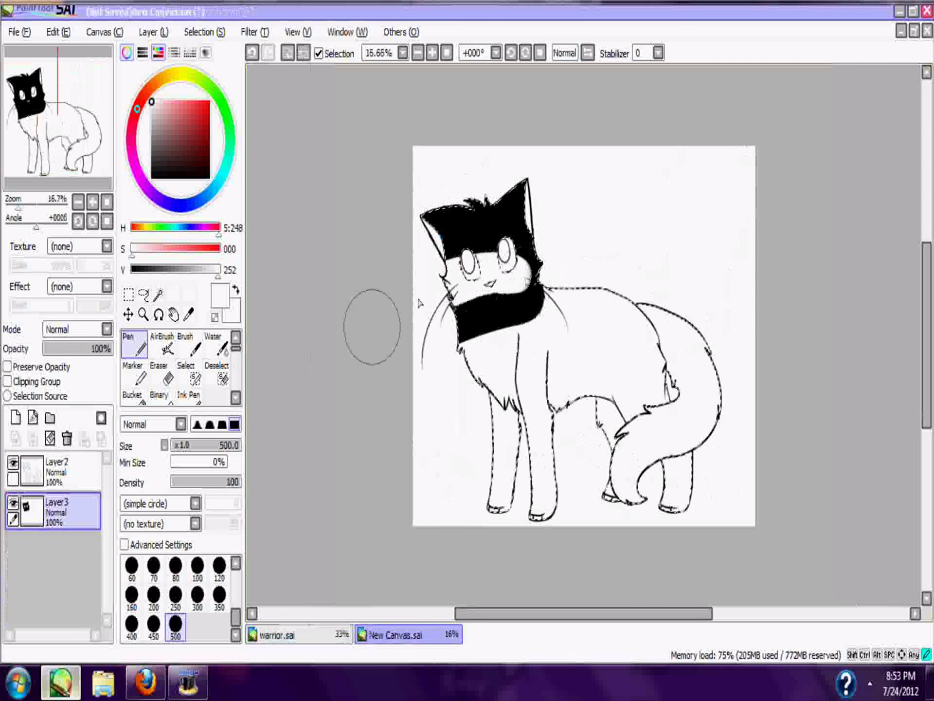
mouse_move(371, 317)
left_mouse_down()
mouse_move(547, 231)
mouse_move(413, 194)
left_mouse_up()
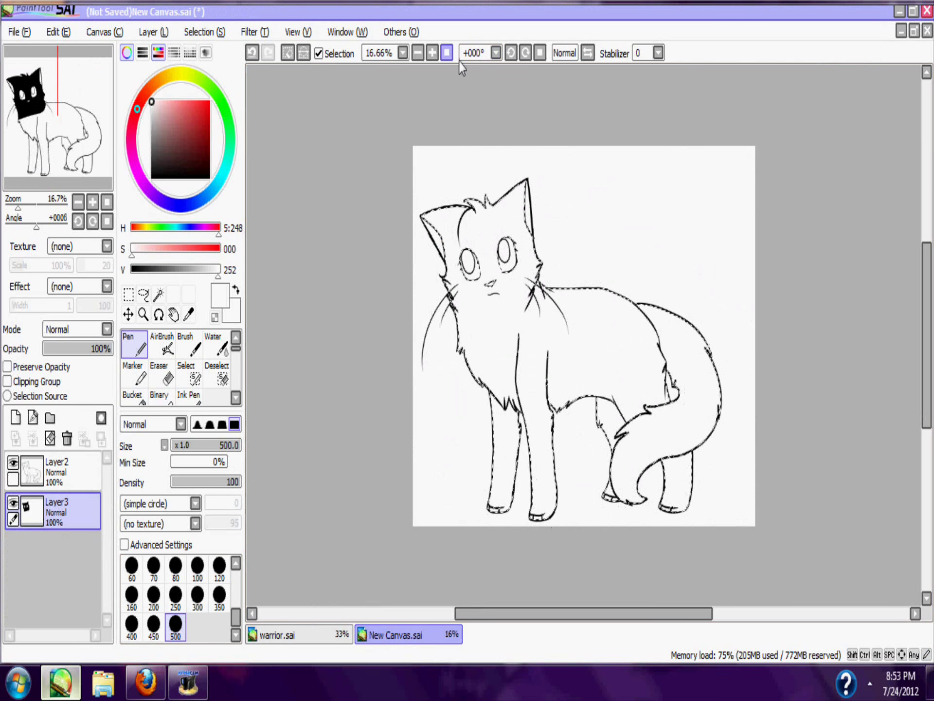
- Clear the selection around the cat
left_click(432, 52)
left_click(431, 52)
left_click(221, 34)
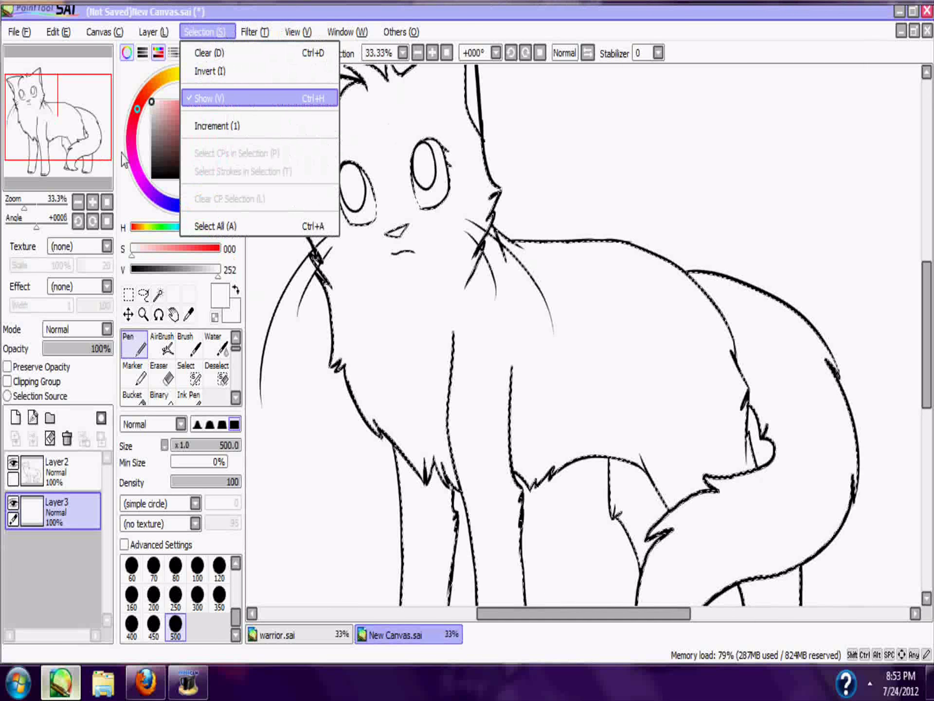
left_click(212, 53)
- Add a new layer clipped to Layer3 and turn on Preserve Opacity for Layer3
left_click(15, 417)
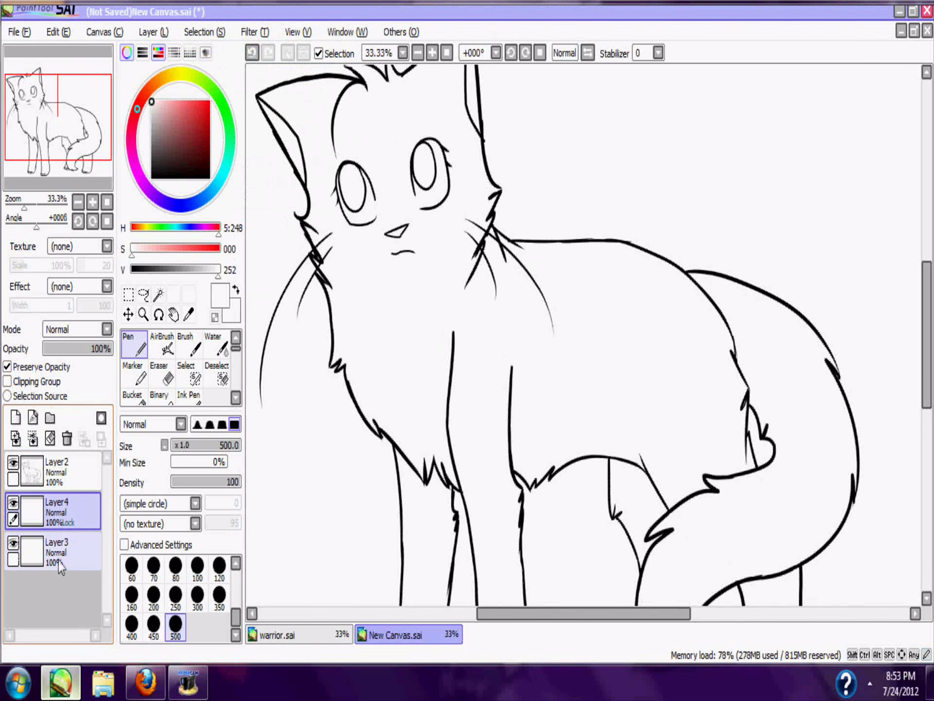
left_click(19, 381)
left_click(73, 550)
left_click(7, 366)
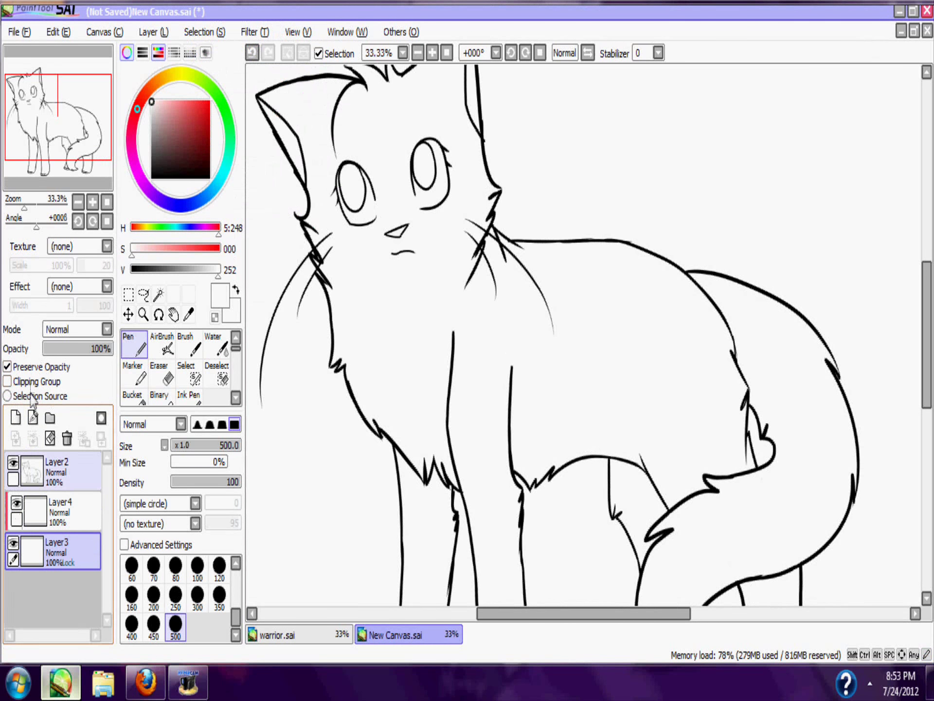
- Make Layer4 active, set the Pen to size 120, and sample the flat grey of the face patch in warrior.sai
left_click(73, 511)
left_click(219, 567)
left_click(342, 638)
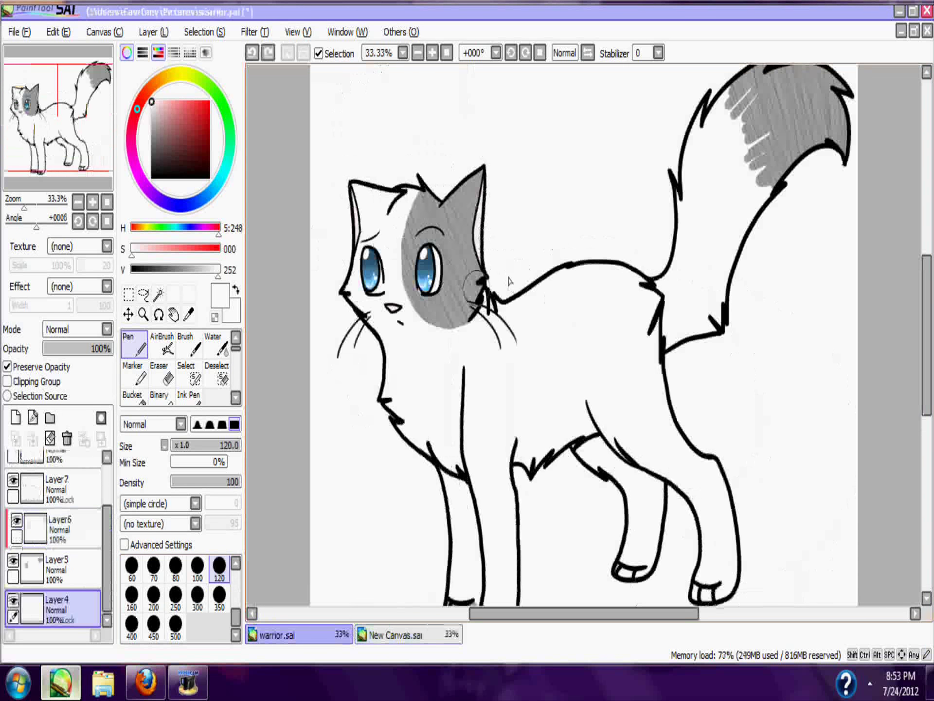
left_click(418, 53)
left_click(418, 52)
double_click(61, 525)
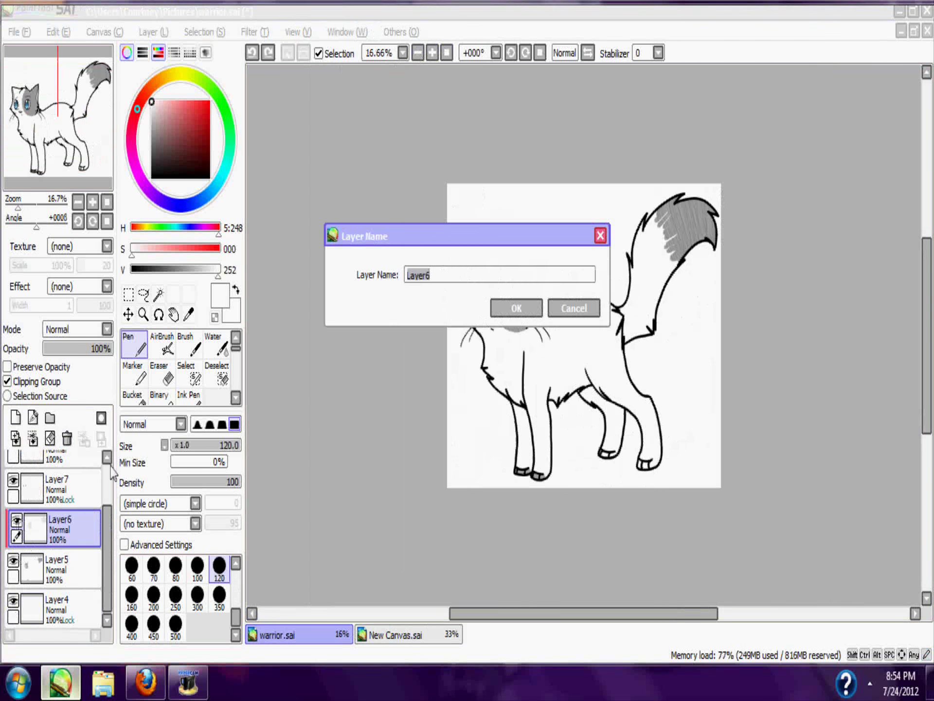
left_click(570, 312)
left_click(16, 520)
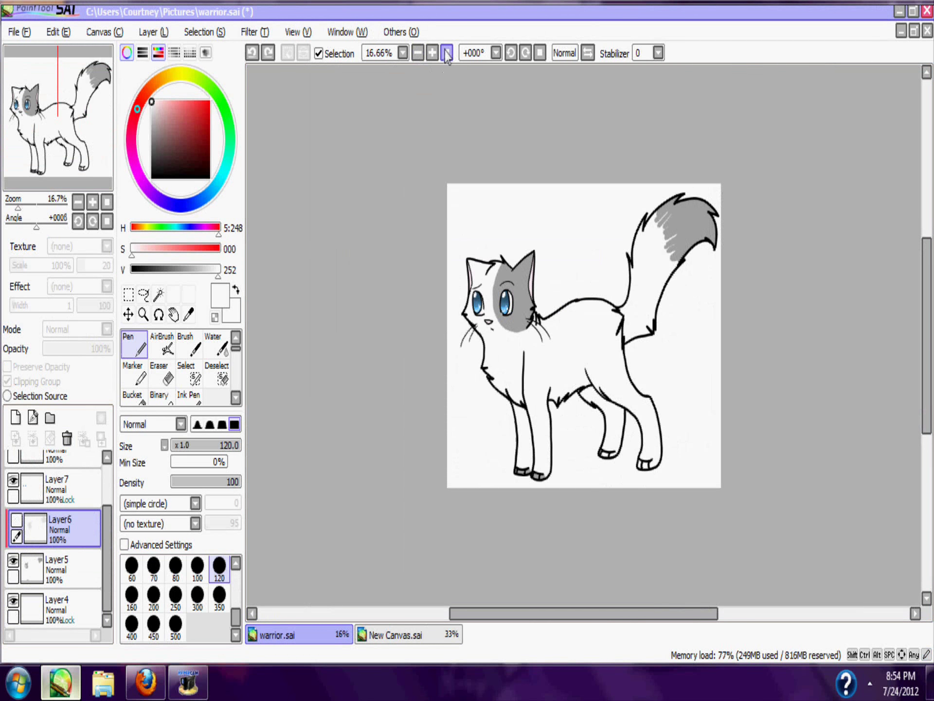
left_click(433, 52)
left_click(433, 52)
left_click(433, 52)
left_click(16, 521)
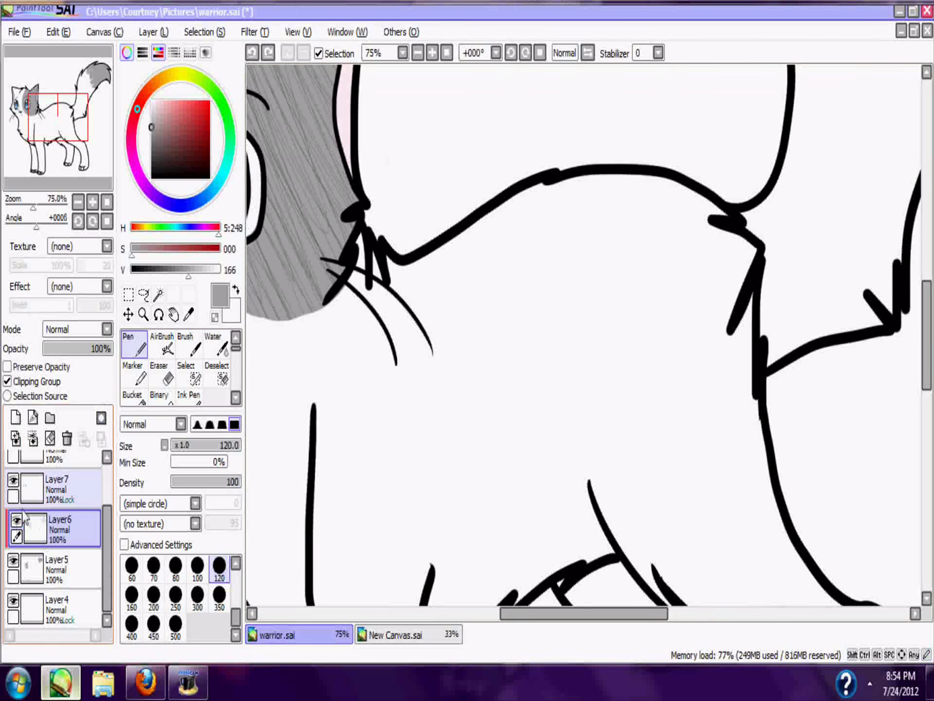
left_click(396, 635)
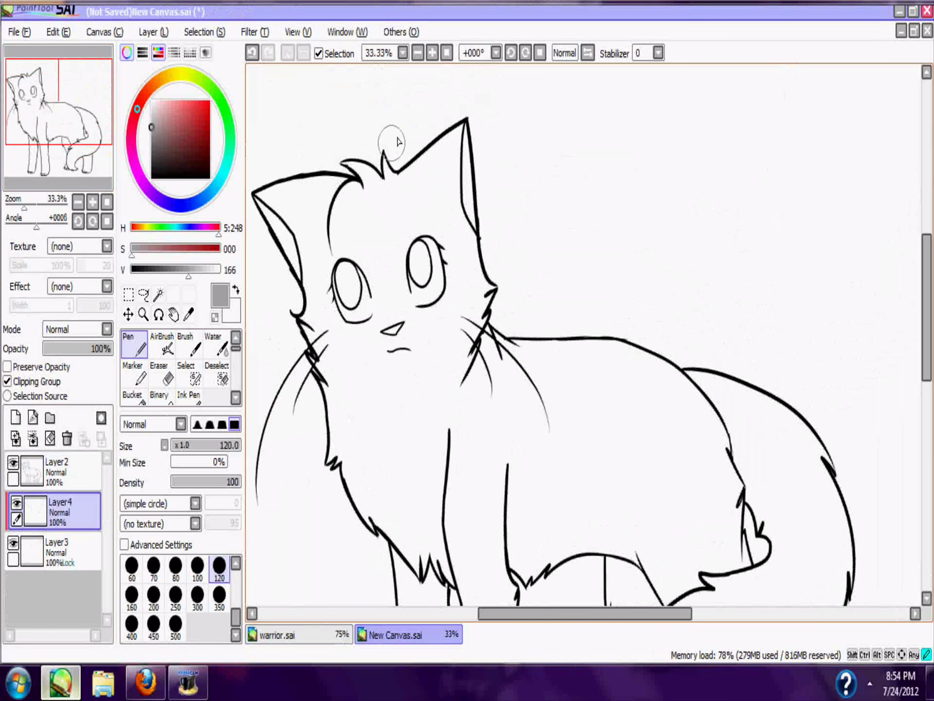
mouse_move(385, 161)
left_mouse_down()
mouse_move(484, 275)
mouse_move(471, 302)
mouse_move(392, 285)
mouse_move(457, 322)
mouse_move(410, 325)
left_mouse_up()
key("ctrl+z")
key("ctrl+z")
left_click(175, 624)
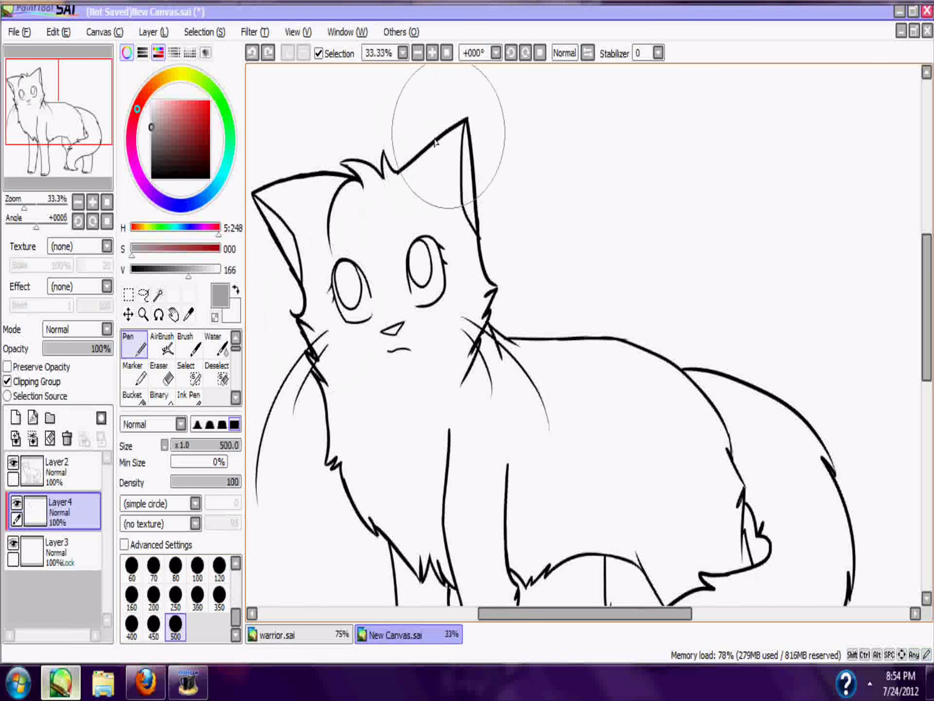
left_click_drag(448, 94, 461, 274)
left_click(219, 569)
key("ctrl+z")
- Paint a rounded grey patch over the right-hand ear and eye area on Layer4 with the Pen at size 120
mouse_move(382, 143)
left_mouse_down()
mouse_move(384, 290)
mouse_move(480, 241)
mouse_move(387, 319)
mouse_move(438, 219)
mouse_move(453, 160)
left_mouse_up()
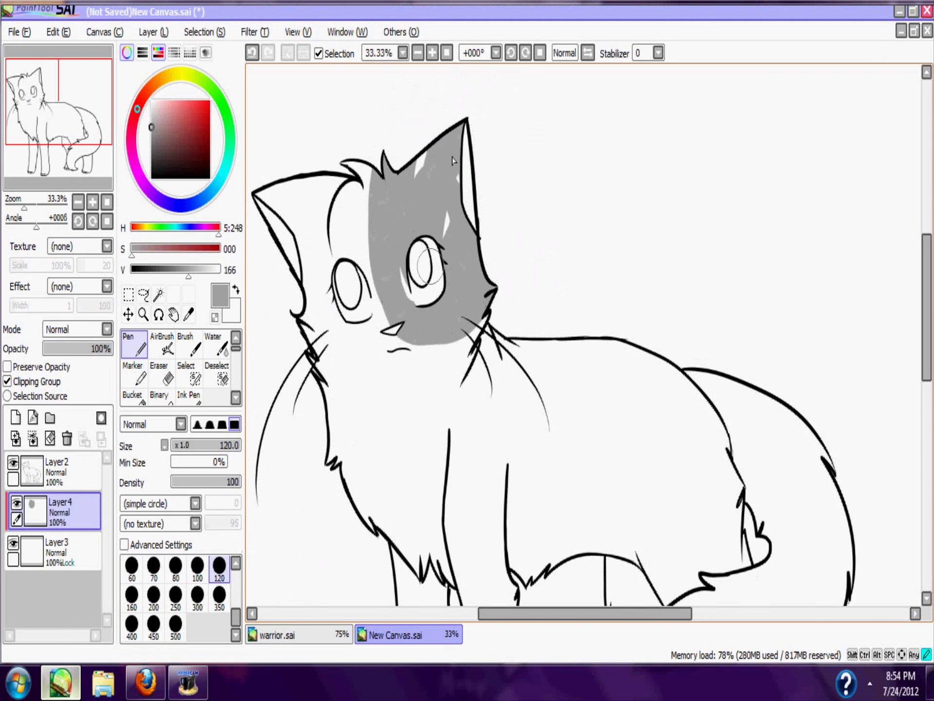
mouse_move(423, 306)
left_mouse_down()
mouse_move(497, 267)
mouse_move(482, 281)
left_mouse_up()
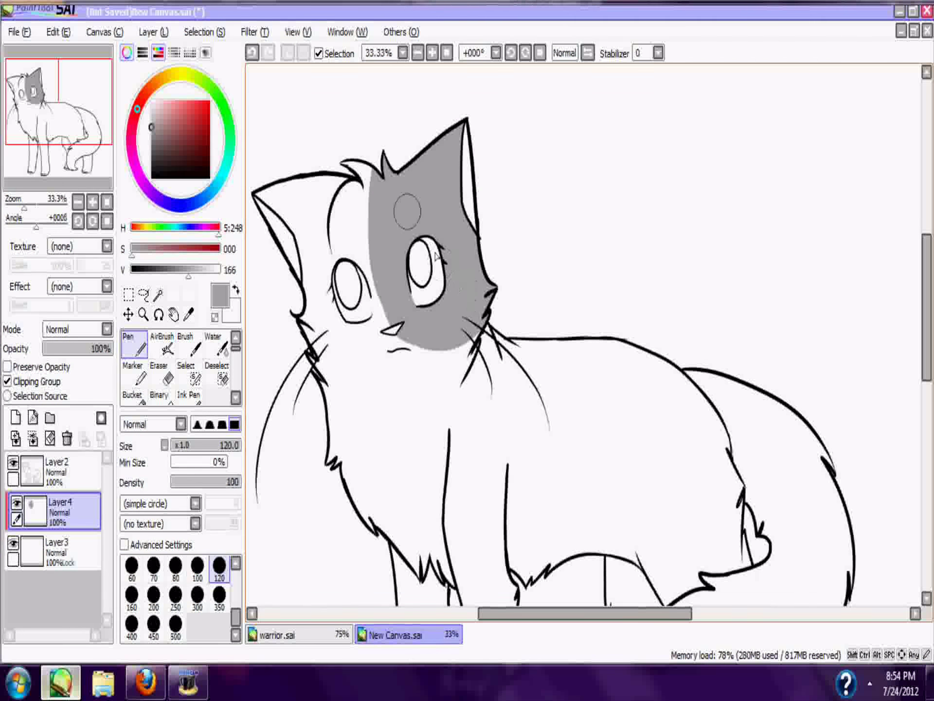
- Paint the end of the tail grey with a ragged upper boundary, using the Pen at size 80
left_click(433, 52)
mouse_move(98, 140)
left_mouse_down()
mouse_move(115, 196)
mouse_move(122, 191)
left_mouse_up()
mouse_move(429, 283)
left_mouse_down()
mouse_move(486, 274)
mouse_move(492, 348)
mouse_move(414, 482)
left_mouse_up()
key("ctrl+z")
left_click(175, 567)
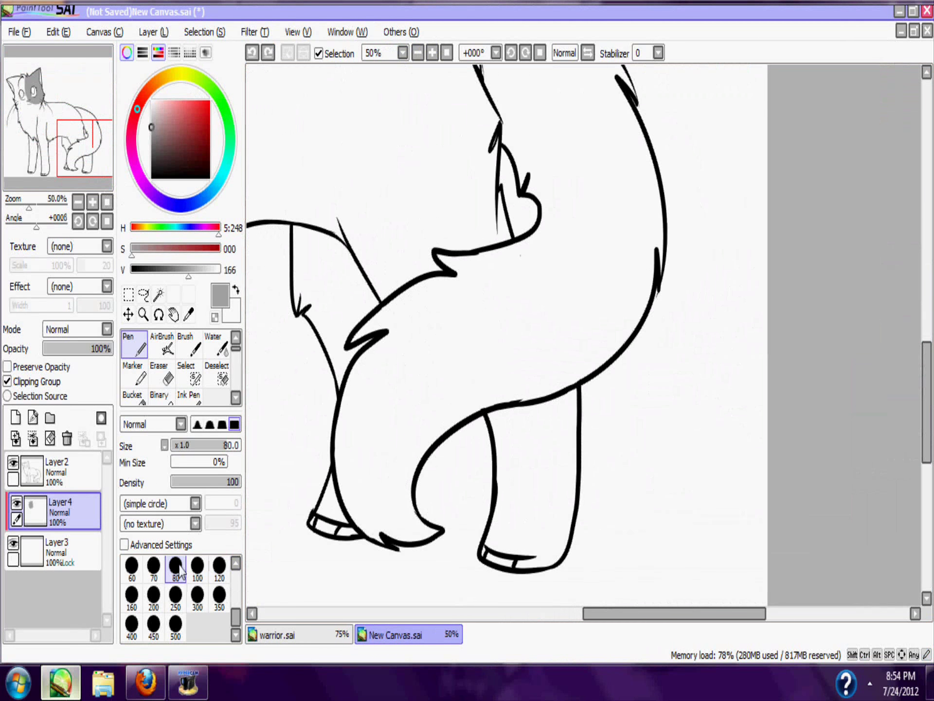
mouse_move(423, 286)
left_mouse_down()
mouse_move(469, 271)
mouse_move(476, 313)
mouse_move(444, 382)
mouse_move(481, 403)
left_mouse_up()
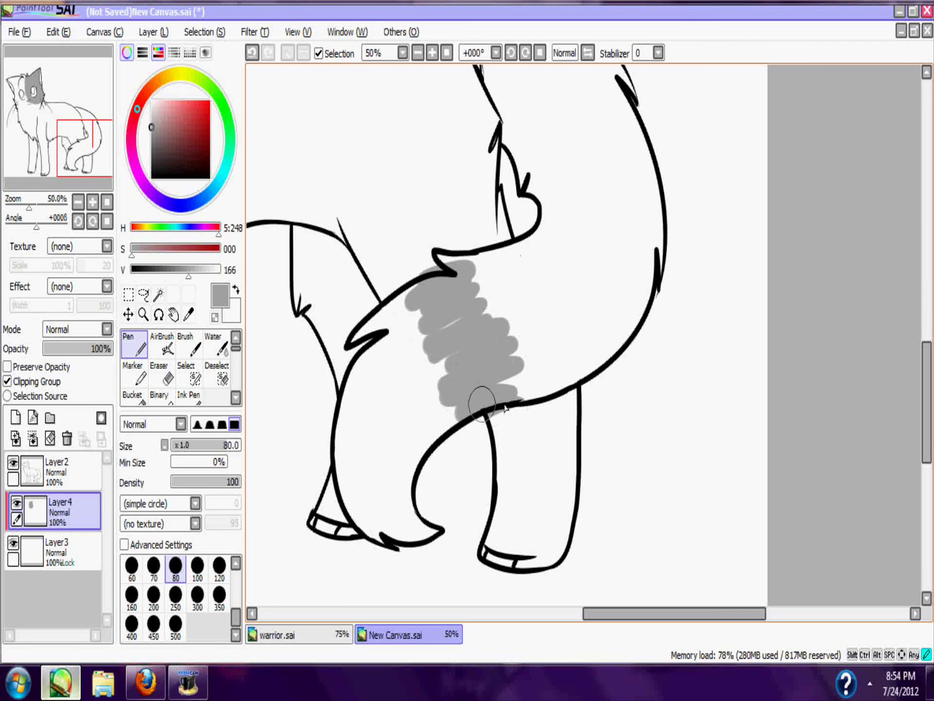
mouse_move(431, 263)
left_mouse_down()
mouse_move(373, 346)
mouse_move(372, 325)
mouse_move(347, 386)
mouse_move(430, 543)
mouse_move(387, 384)
mouse_move(378, 483)
mouse_move(356, 415)
mouse_move(415, 400)
mouse_move(415, 311)
mouse_move(431, 350)
left_mouse_up()
- Erase the grey that spills outside the tail outline with the Eraser at size 20
right_click(391, 187)
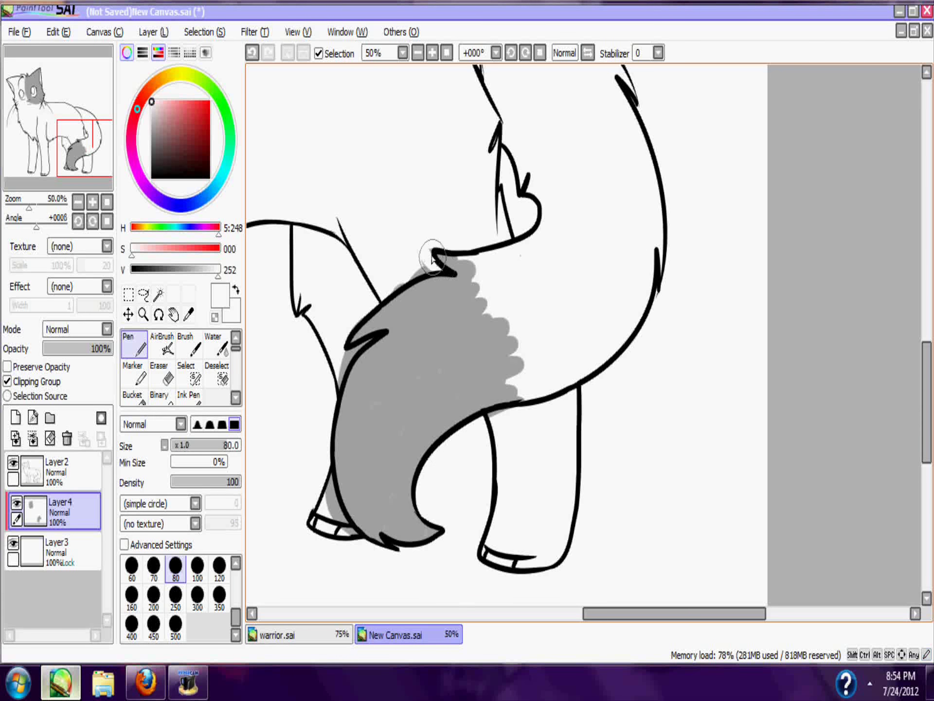
key("ctrl+z")
left_click(432, 53)
left_click_drag(96, 161, 76, 160)
left_click(164, 382)
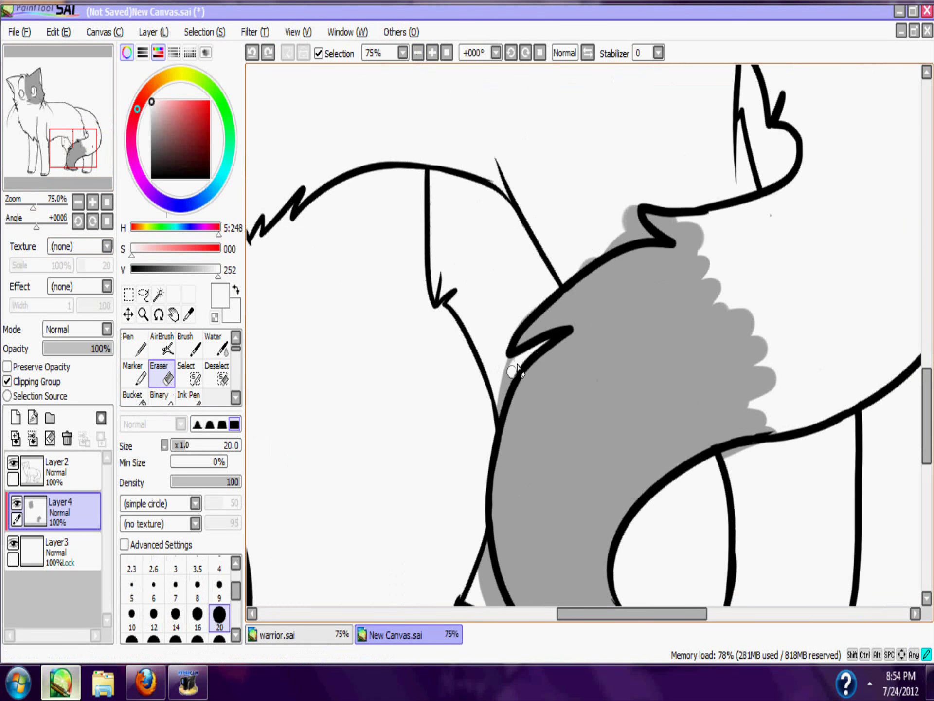
mouse_move(519, 348)
left_mouse_down()
mouse_move(532, 376)
mouse_move(535, 350)
left_mouse_up()
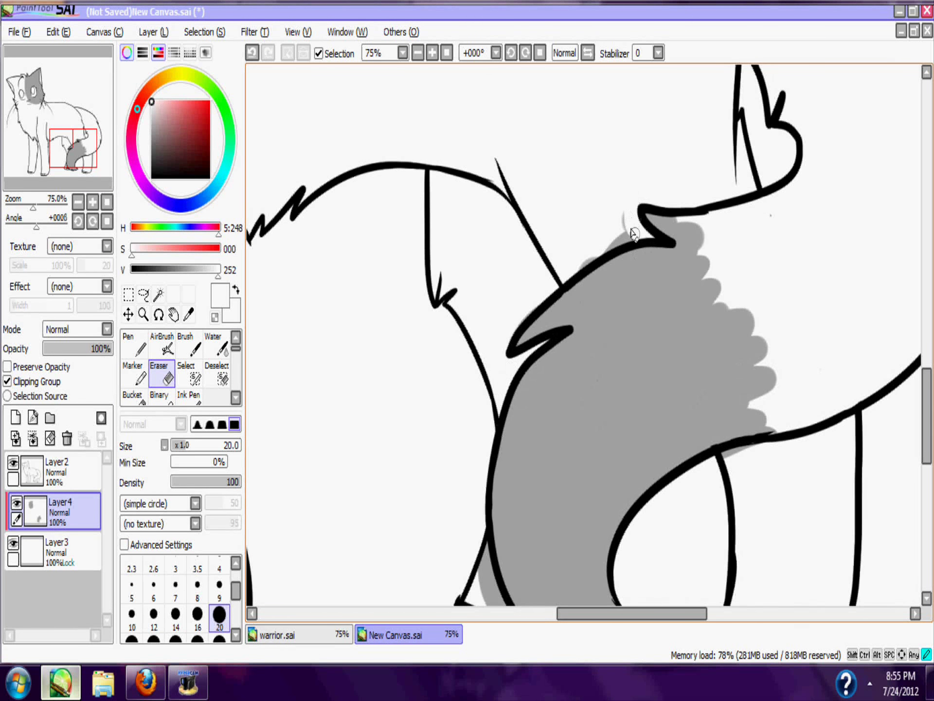
left_click_drag(73, 149, 79, 161)
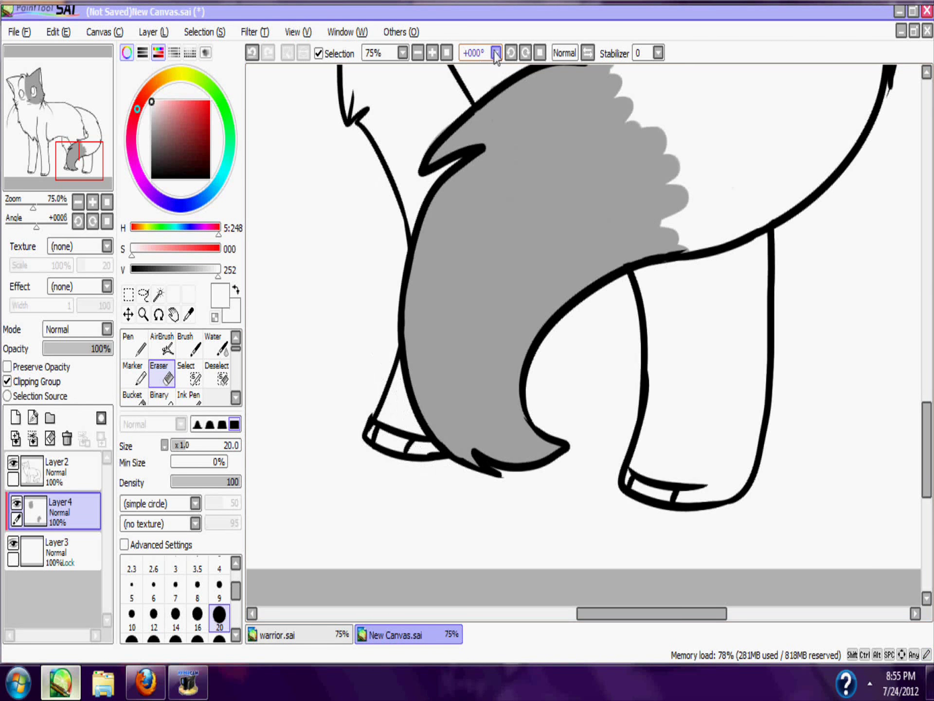
- Sample the face patch's grey again for use with the Pen
left_click(447, 52)
left_click(432, 52)
left_click(432, 52)
left_click(432, 52)
right_click(408, 128)
left_click(135, 344)
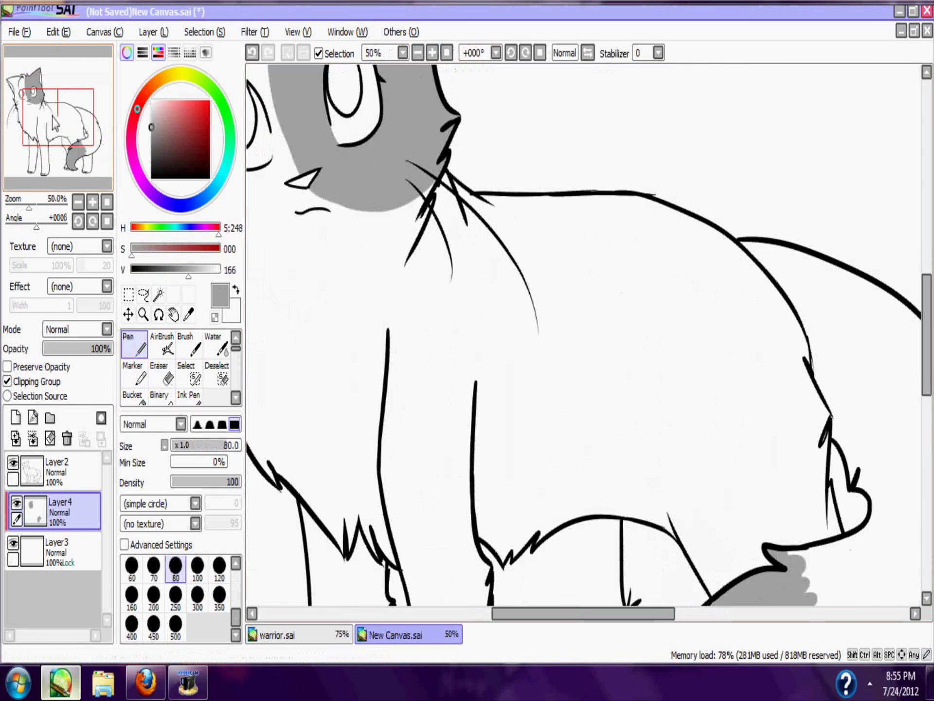
- Paint the toes of the left-hand front paw grey with the Pen at size 20
left_click_drag(57, 124, 51, 166)
left_click(433, 53)
left_click(433, 53)
left_click(433, 53)
left_click(36, 170)
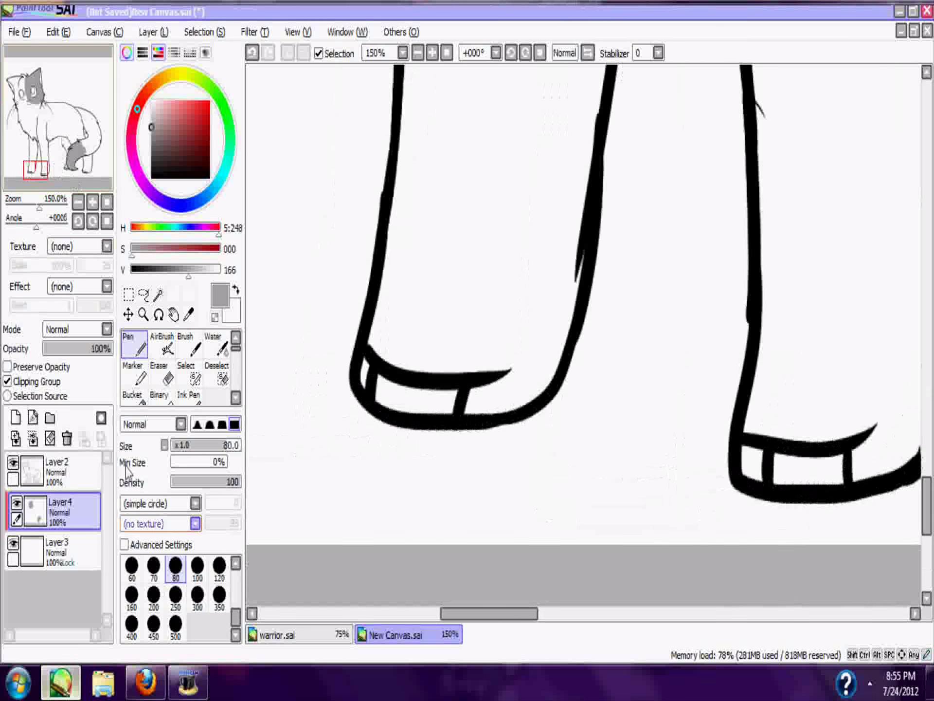
scroll(220, 595, "up", 3)
left_click(220, 596)
mouse_move(375, 392)
left_mouse_down()
mouse_move(406, 405)
mouse_move(493, 389)
mouse_move(553, 424)
mouse_move(488, 408)
left_mouse_up()
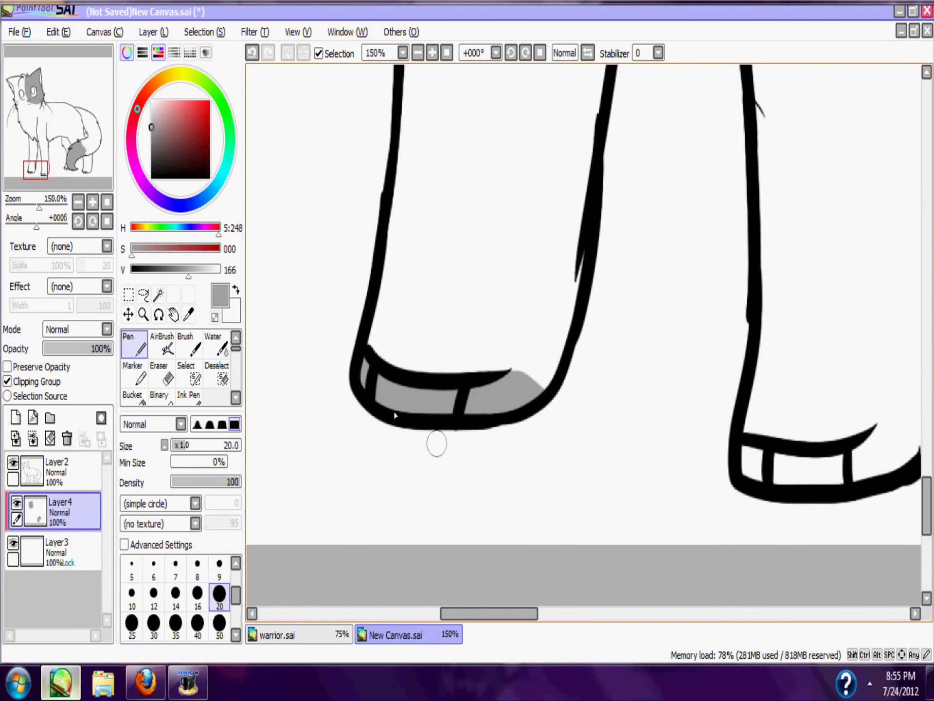
- Paint the toes of the right-hand front paw grey with the Pen at size 20
left_click_drag(34, 172, 43, 172)
mouse_move(527, 366)
left_mouse_down()
mouse_move(584, 385)
mouse_move(648, 379)
mouse_move(688, 360)
mouse_move(688, 384)
left_mouse_up()
left_click_drag(559, 405, 538, 387)
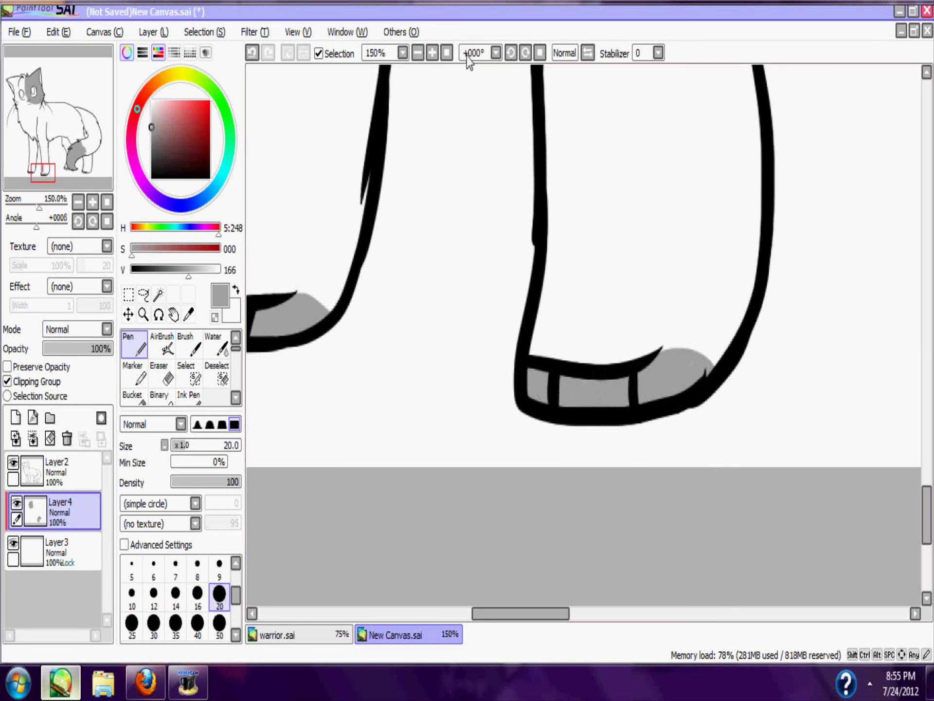
- Turn on Preserve Opacity for Layer4
left_click(447, 53)
left_click(432, 52)
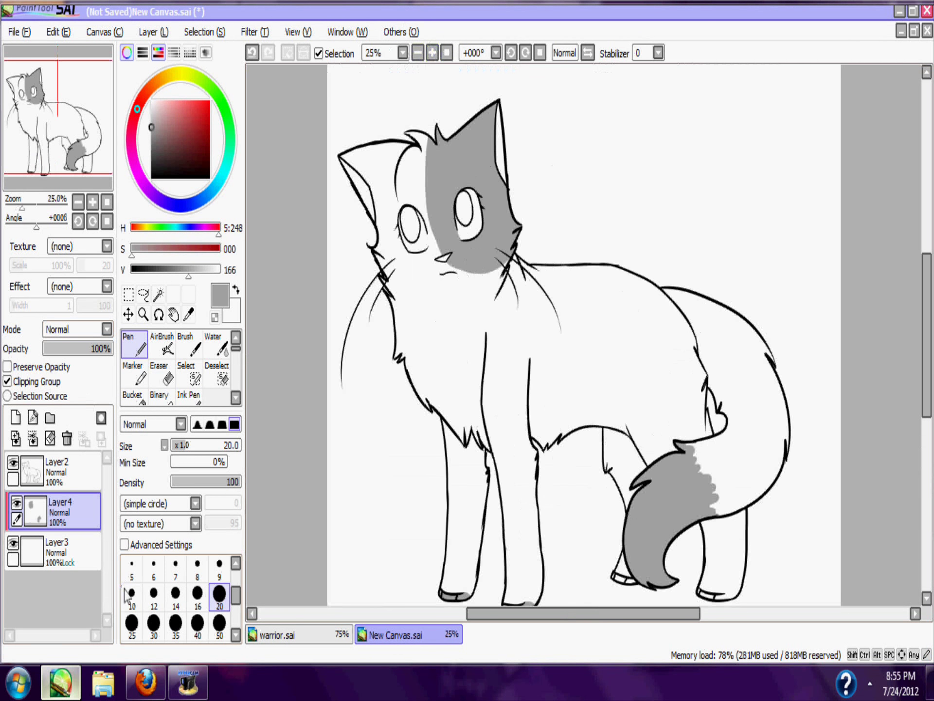
left_click(8, 367)
- Set the Pen to size 1 and sample the dark grey of the fur lines beside the eye in warrior.sai
left_click_drag(236, 595, 236, 566)
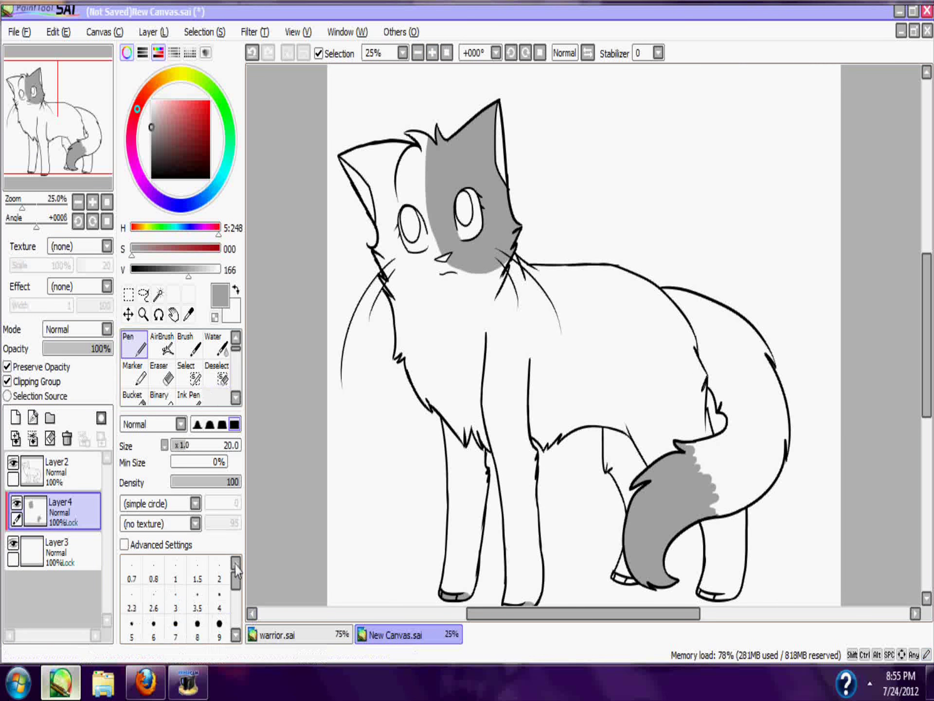
left_click(176, 571)
left_click(280, 635)
left_click(433, 53)
left_click(433, 52)
left_click(433, 52)
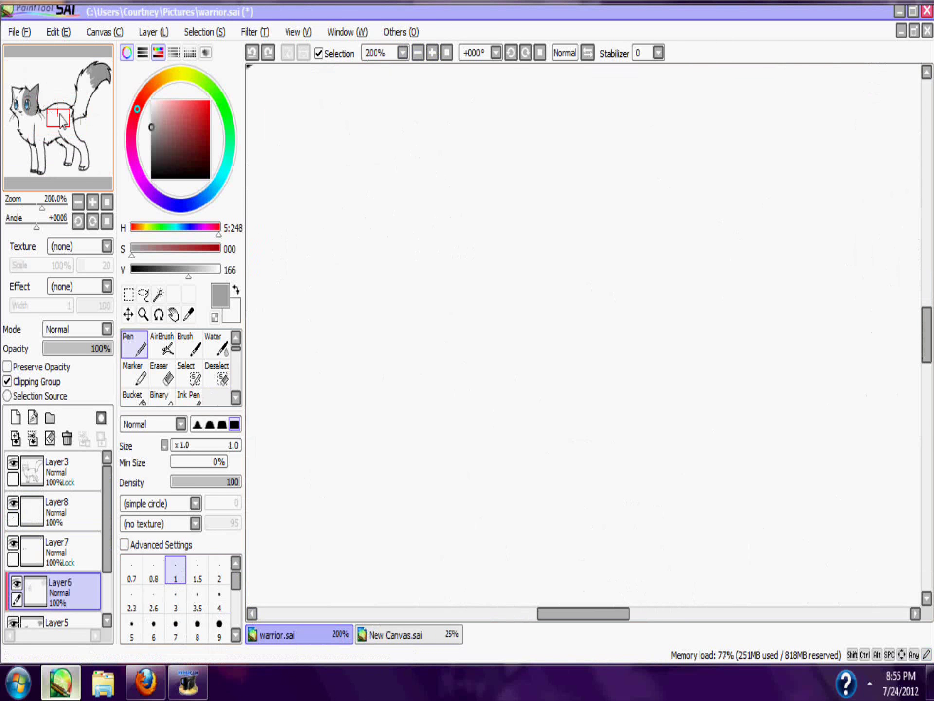
left_click_drag(60, 115, 31, 102)
right_click(406, 289)
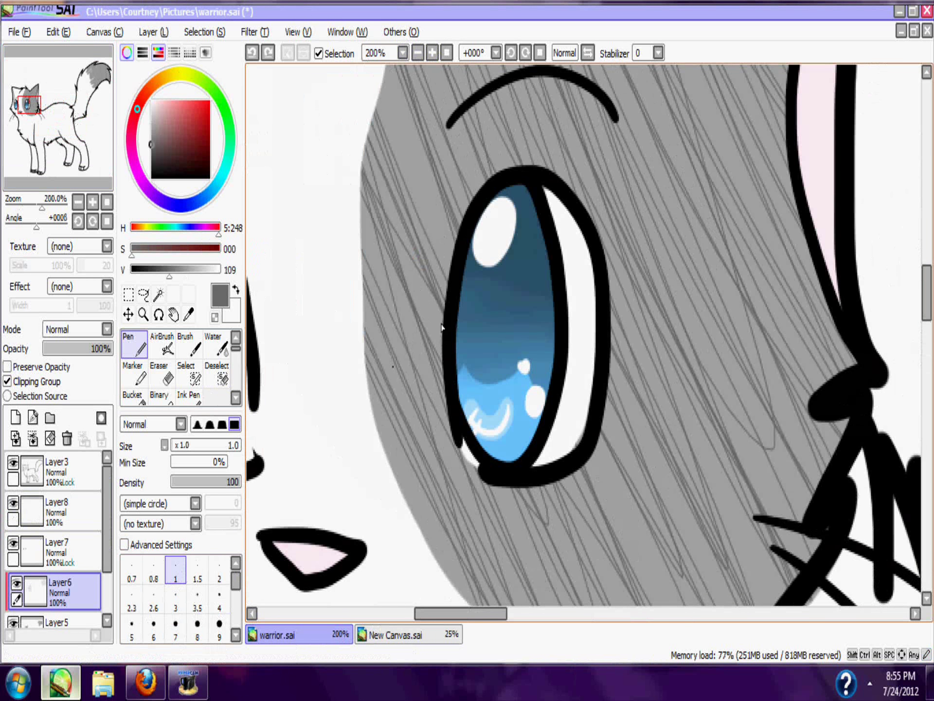
- Draw fine dark grey fur strokes across the face patch and the tail tip in New Canvas.sai
left_click(384, 631)
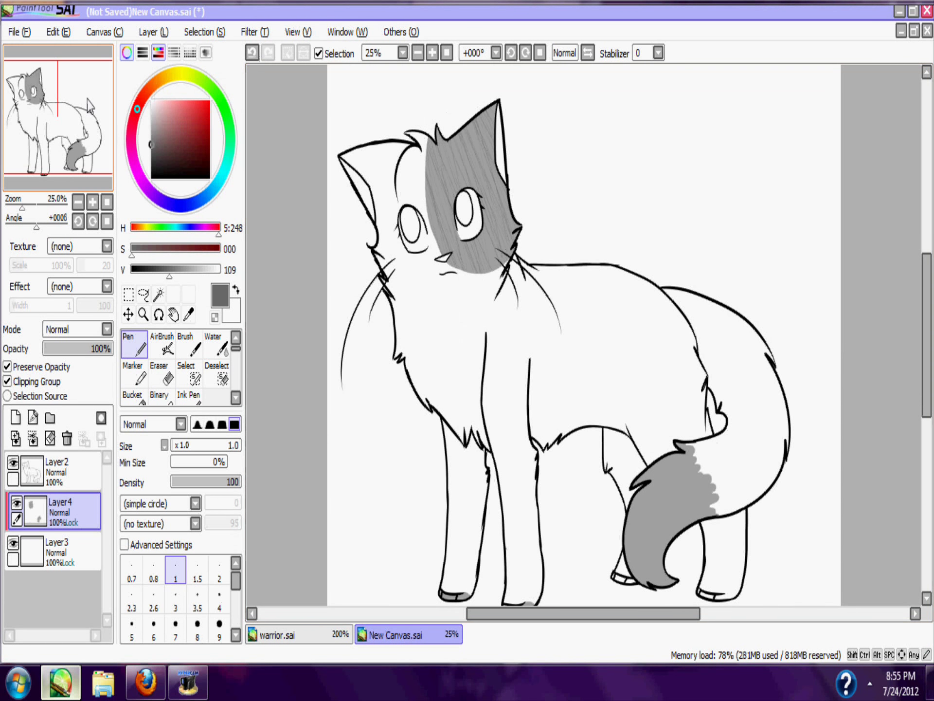
left_click_drag(60, 116, 90, 137)
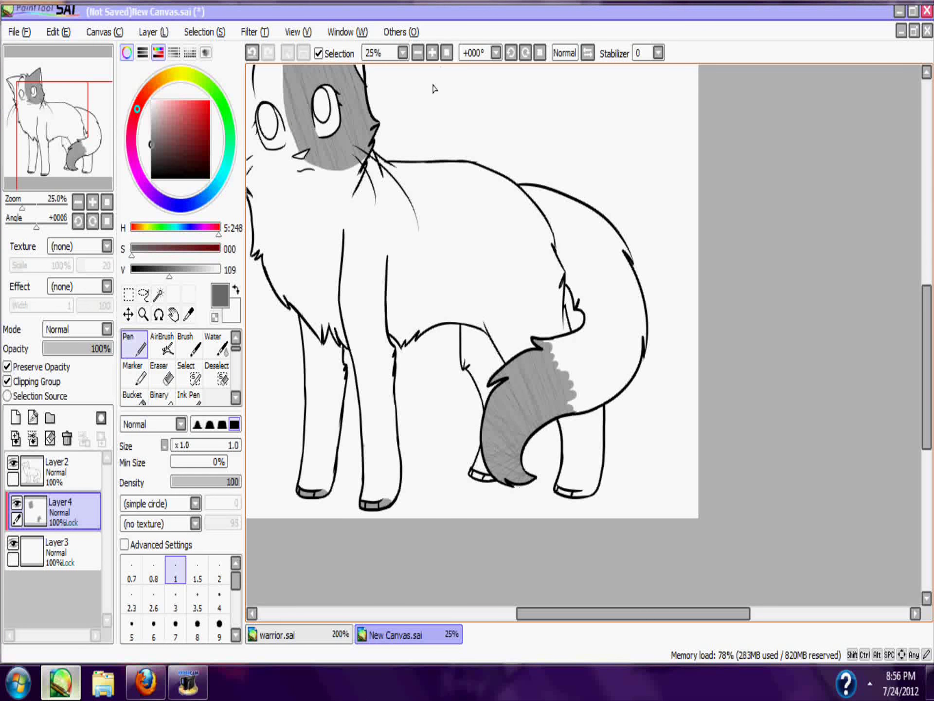
- Select both inner ears and the nose from the Layer2 line art with the Magic Wand
left_click(447, 53)
left_click(433, 53)
left_click(432, 53)
left_click(79, 475)
left_click_drag(54, 98, 42, 91)
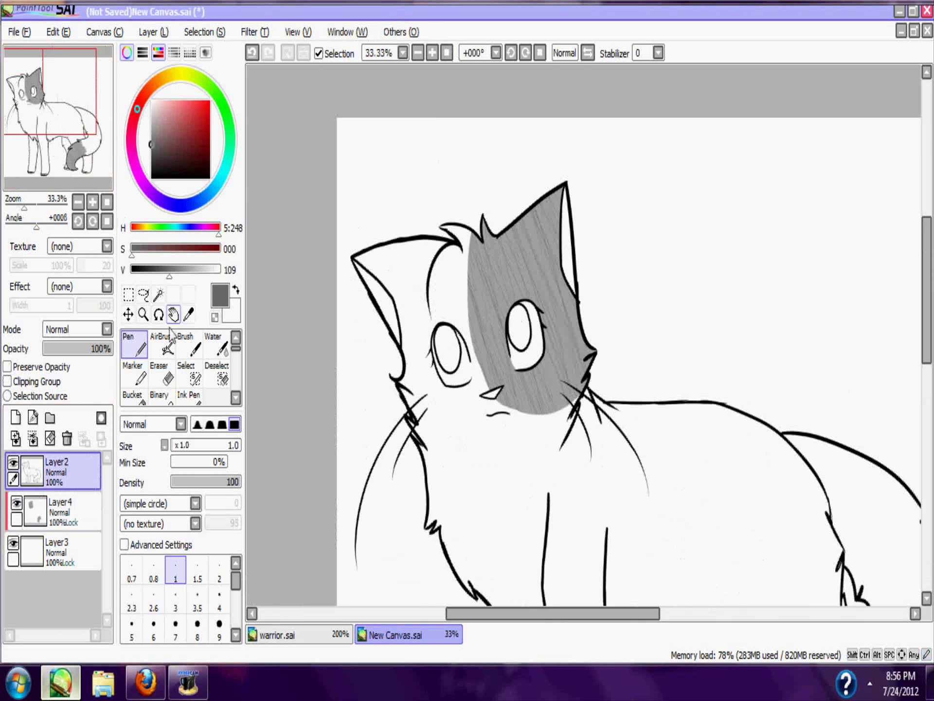
left_click(158, 294)
left_click(380, 299)
left_click(569, 244)
left_click(491, 394)
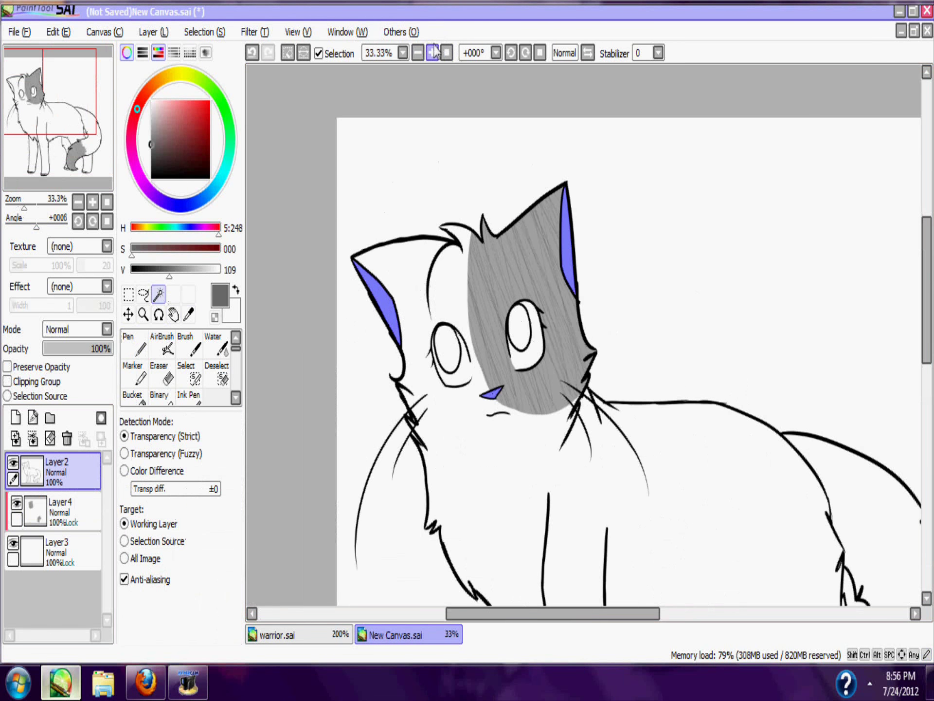
- Touch up the grey-patch ear's selection with the Select brush at size 9
left_click(432, 52)
left_click(432, 53)
left_click(432, 53)
left_click(432, 52)
left_click(195, 375)
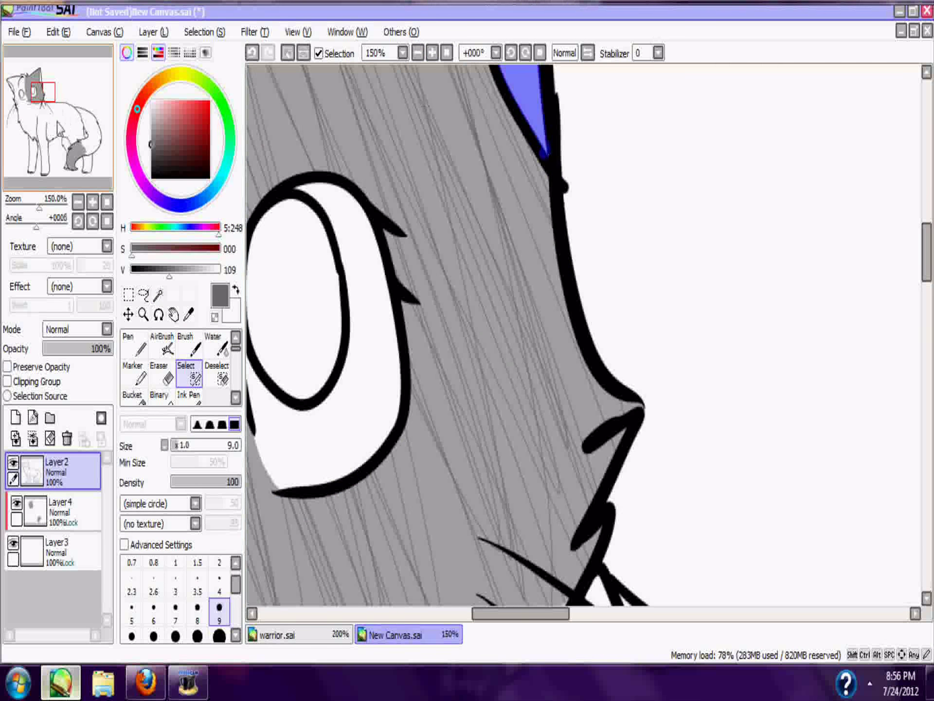
mouse_move(44, 93)
left_mouse_down()
mouse_move(36, 103)
mouse_move(14, 86)
mouse_move(42, 76)
left_mouse_up()
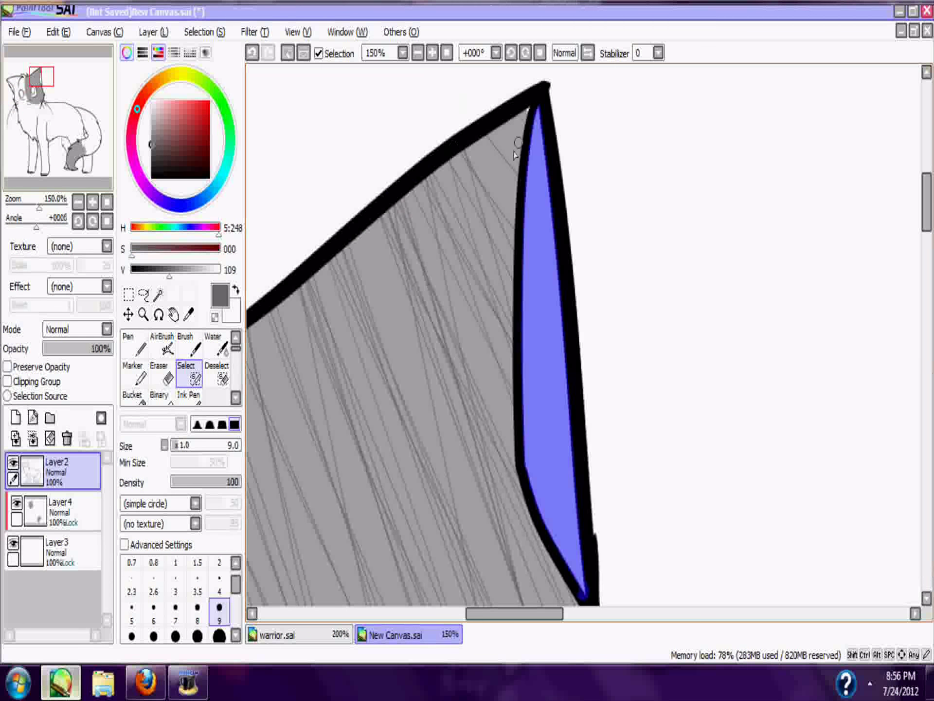
left_click(447, 53)
double_click(432, 52)
- Add a new layer above Layer4 and sample the pale pink of the nose in warrior.sai with the Pen
left_click(39, 510)
left_click(16, 418)
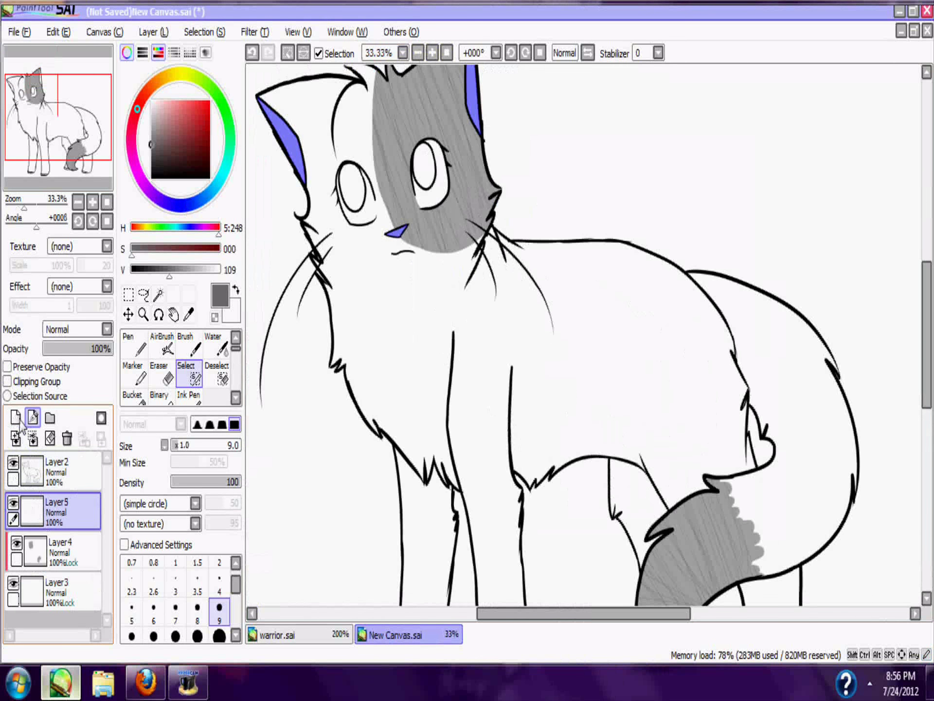
left_click(305, 634)
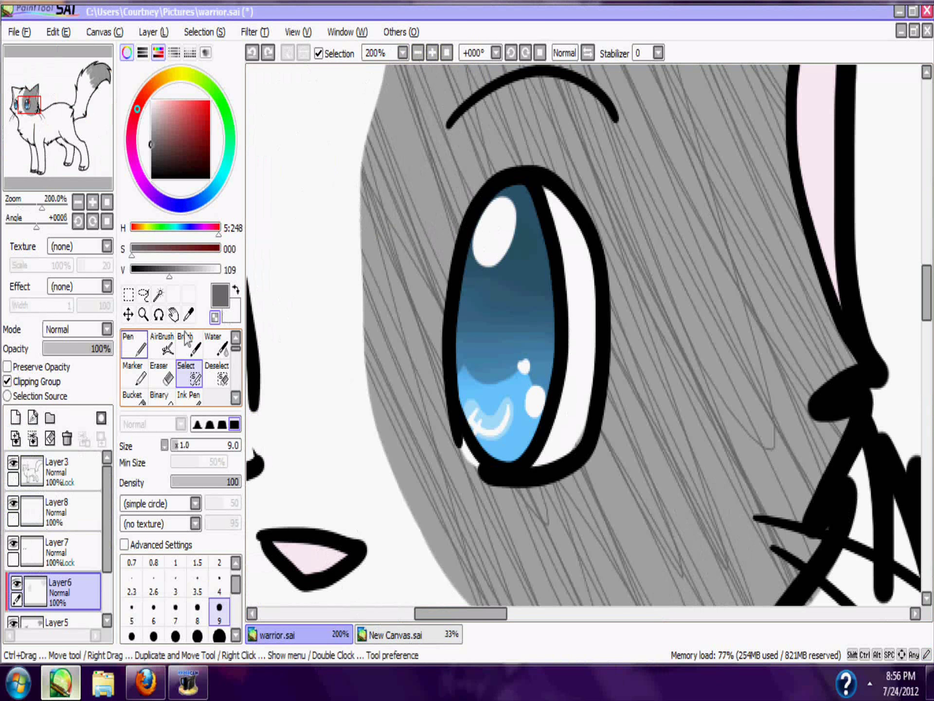
left_click(134, 345)
left_click(328, 574, "alt")
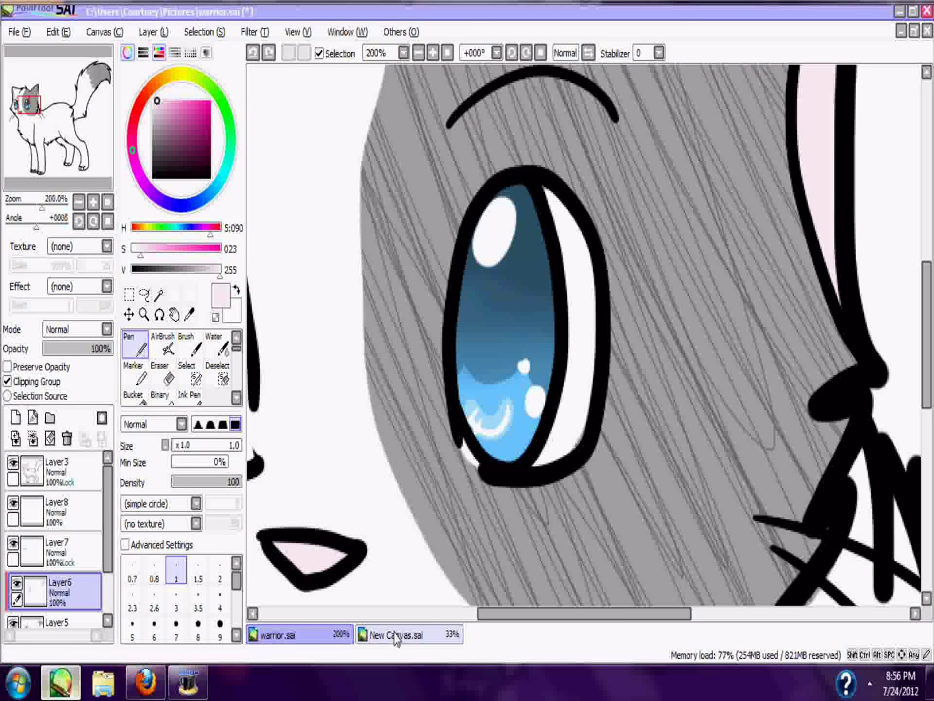
- Fill the selected inner ears and nose in New Canvas.sai with pale pink using the Pen at size 120, and deselect
left_click(396, 635)
left_click(220, 601)
left_click(236, 621)
left_click(221, 627)
left_click_drag(389, 228, 405, 231)
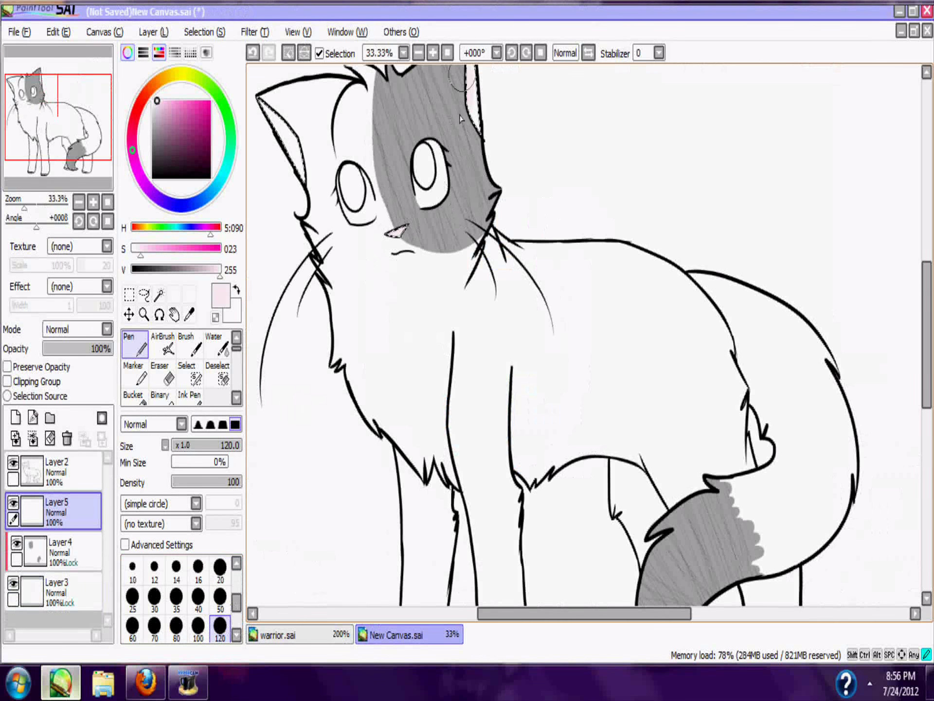
key("ctrl+d")
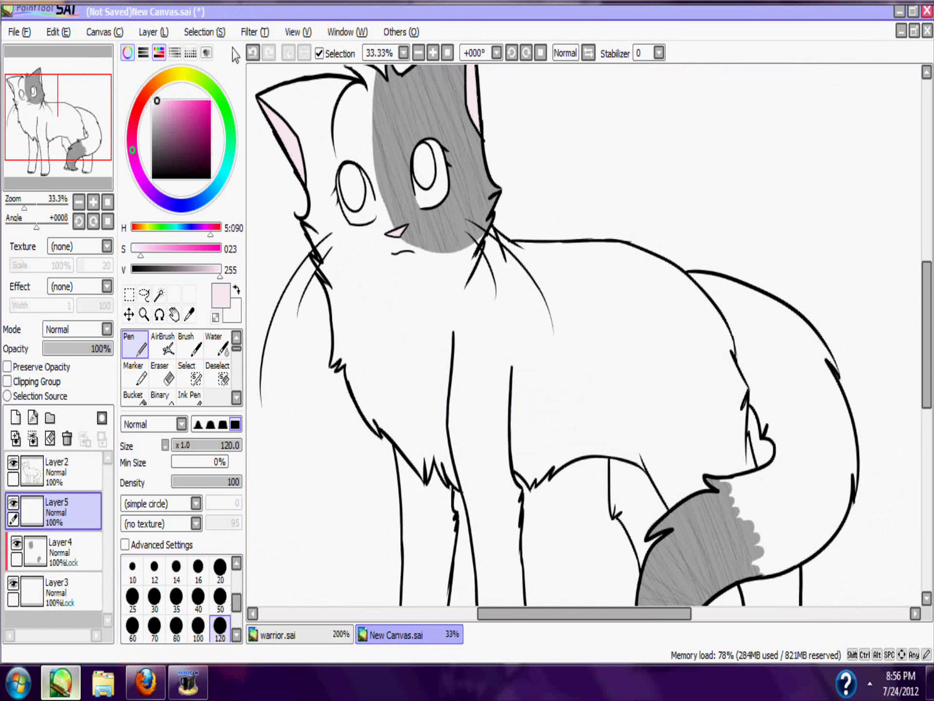
- Turn on Preserve Opacity for Layer5 and add a new layer above it
left_click(448, 53)
left_click(432, 53)
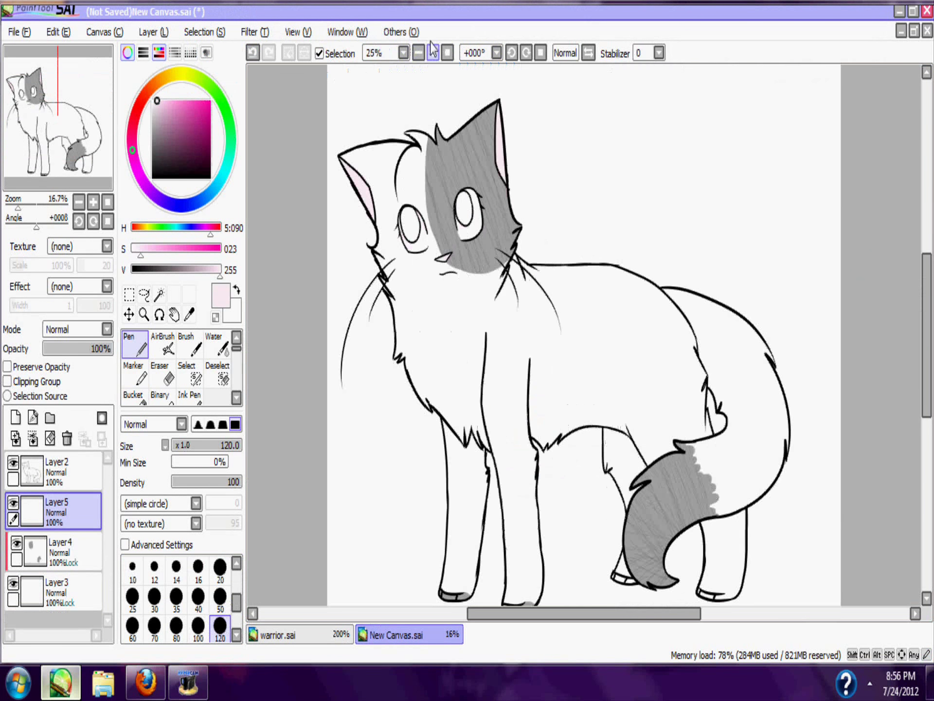
left_click(433, 52)
left_click(433, 53)
left_click_drag(55, 105, 37, 144)
left_click(27, 368)
left_click(16, 418)
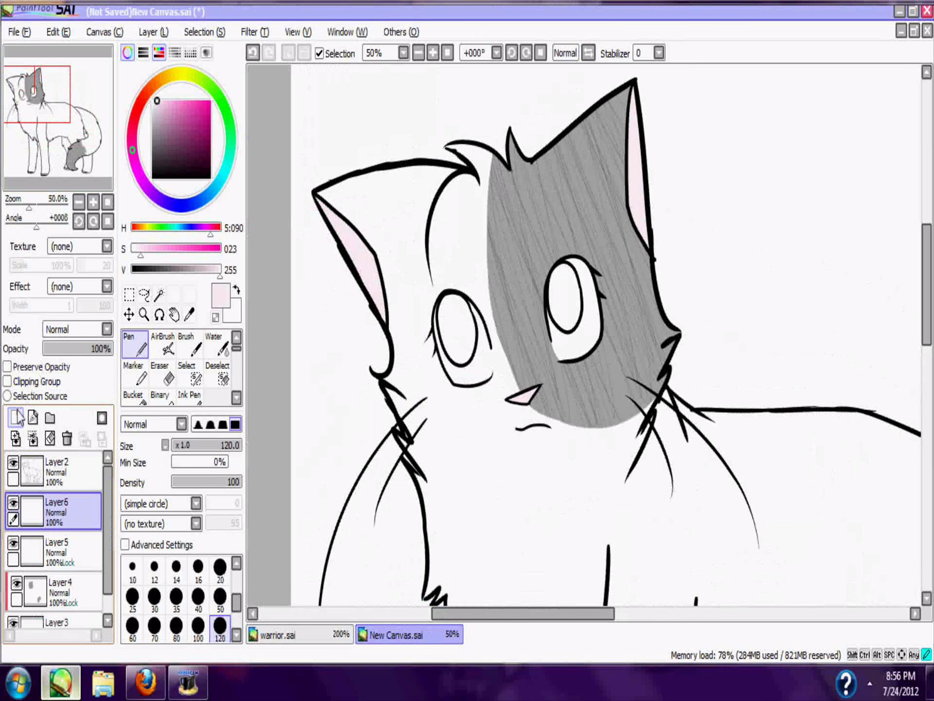
- Select both irises from the Layer2 line art with the Magic Wand
left_click(56, 471)
left_click(433, 53)
left_click(433, 53)
left_click(433, 53)
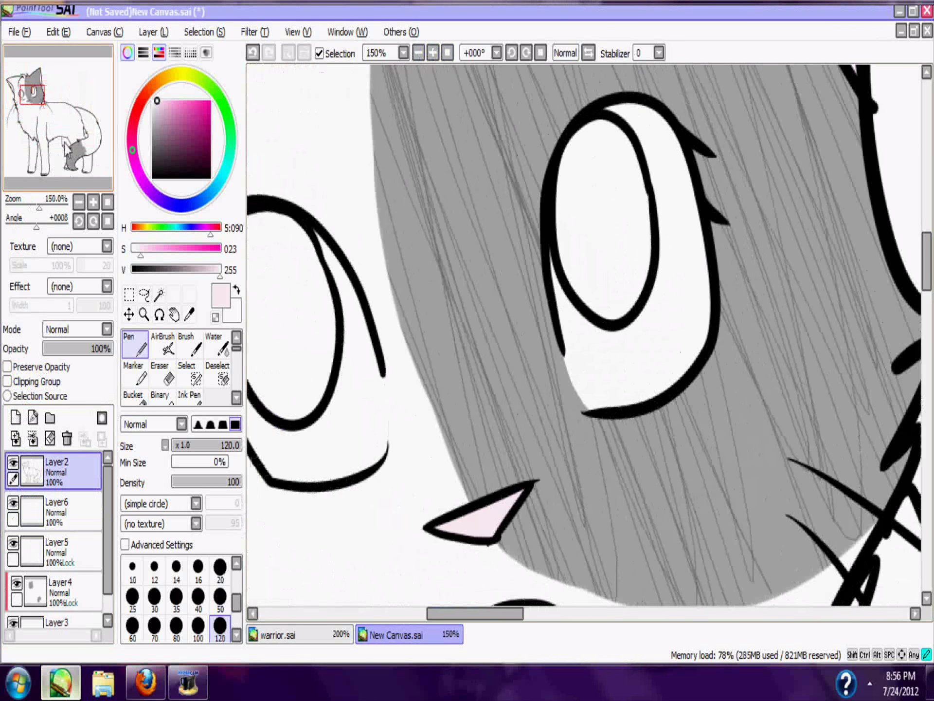
left_click(433, 54)
left_click(159, 294)
left_click(341, 350)
left_click(672, 205)
- Make Layer6 the working layer and sample the light blue of the eye in warrior.sai with the Pen
left_click(68, 492)
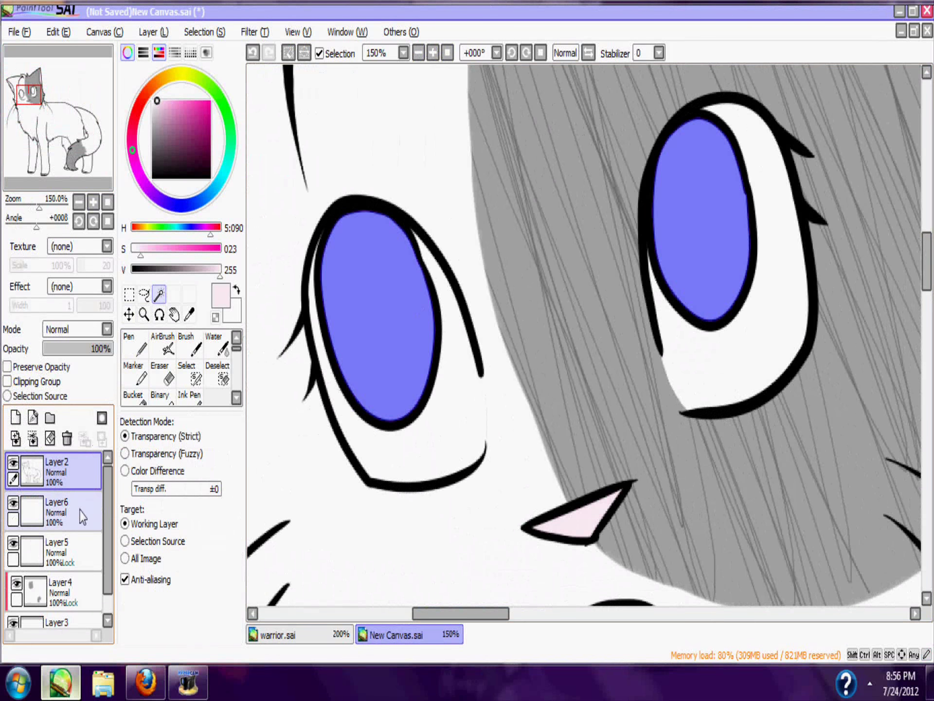
left_click(134, 343)
left_click(299, 635)
right_click(516, 445)
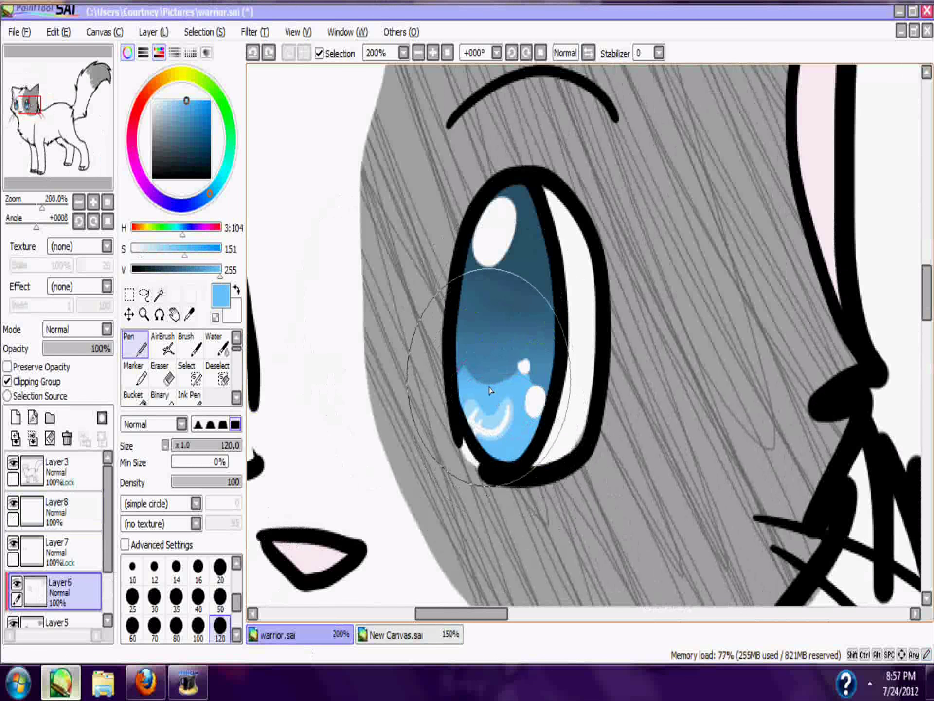
- Fill both selected irises in New Canvas.sai with the light blue and clear the selection
left_click(397, 635)
mouse_move(412, 258)
left_mouse_down()
mouse_move(440, 277)
mouse_move(413, 409)
left_mouse_up()
mouse_move(696, 224)
left_mouse_down()
mouse_move(678, 255)
mouse_move(693, 194)
left_mouse_up()
left_click(204, 32)
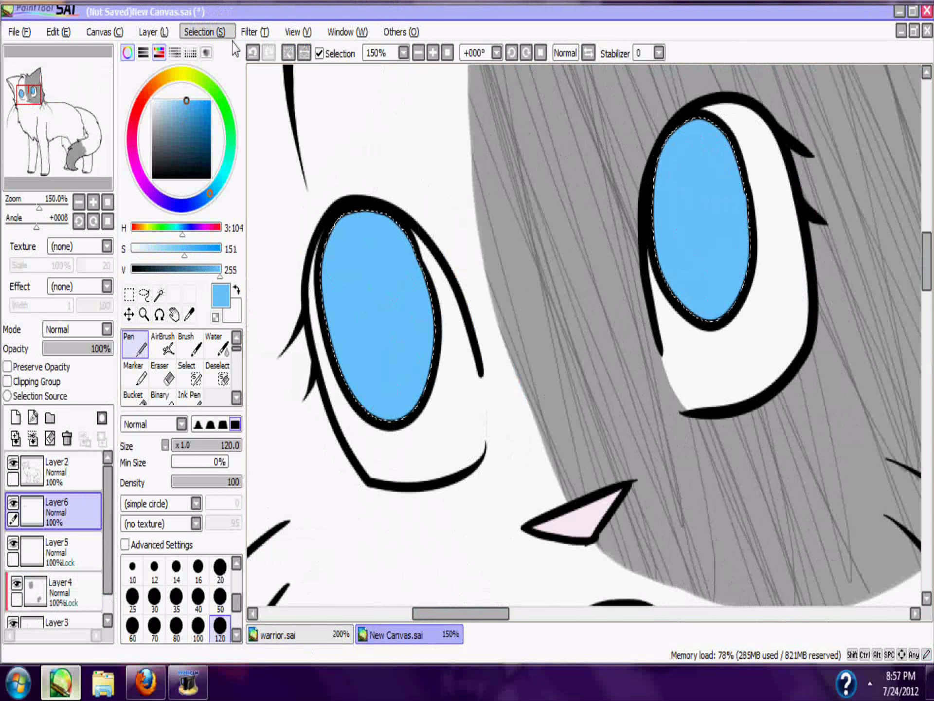
left_click(228, 48)
- Set the Pen to size 20 and sample the medium blue of the eye in warrior.sai for use in New Canvas.sai
left_click(220, 567)
left_click(292, 634)
left_click(487, 374, "alt")
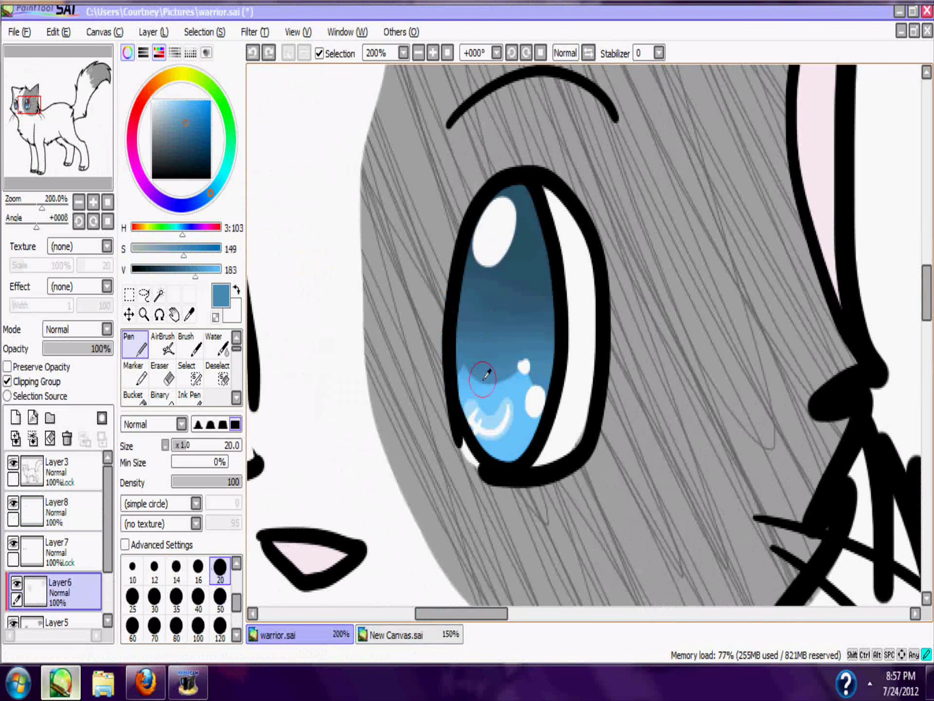
left_click(391, 635)
- Turn on Preserve Opacity for Layer6 and paint the upper part of both irises medium blue with the Pen at size 50
left_click_drag(371, 292, 370, 336)
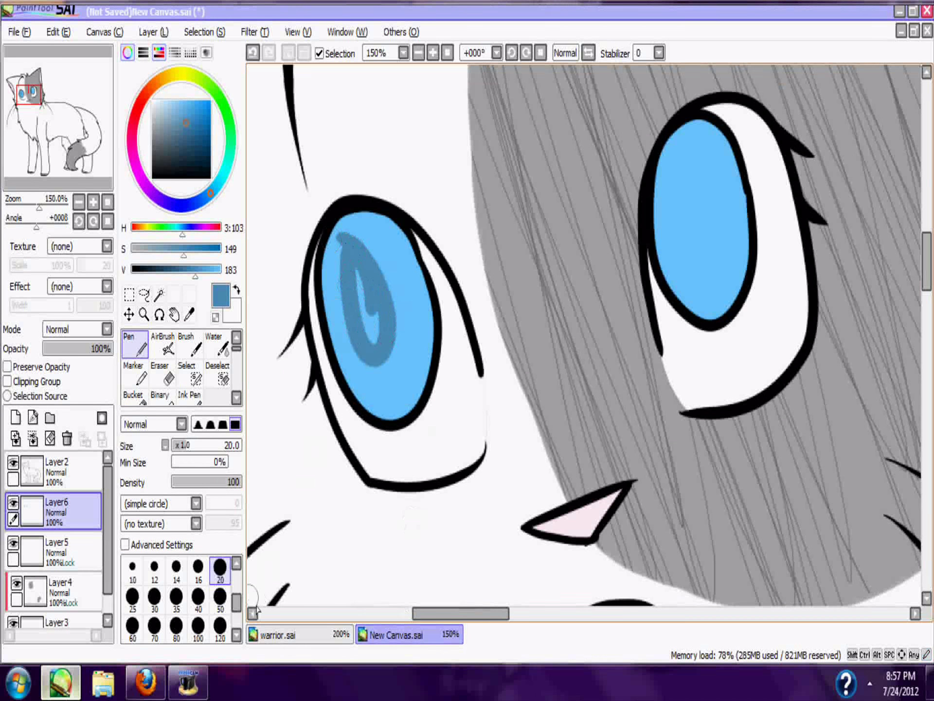
left_click(220, 596)
mouse_move(384, 277)
left_mouse_down()
mouse_move(365, 235)
mouse_move(406, 258)
left_mouse_up()
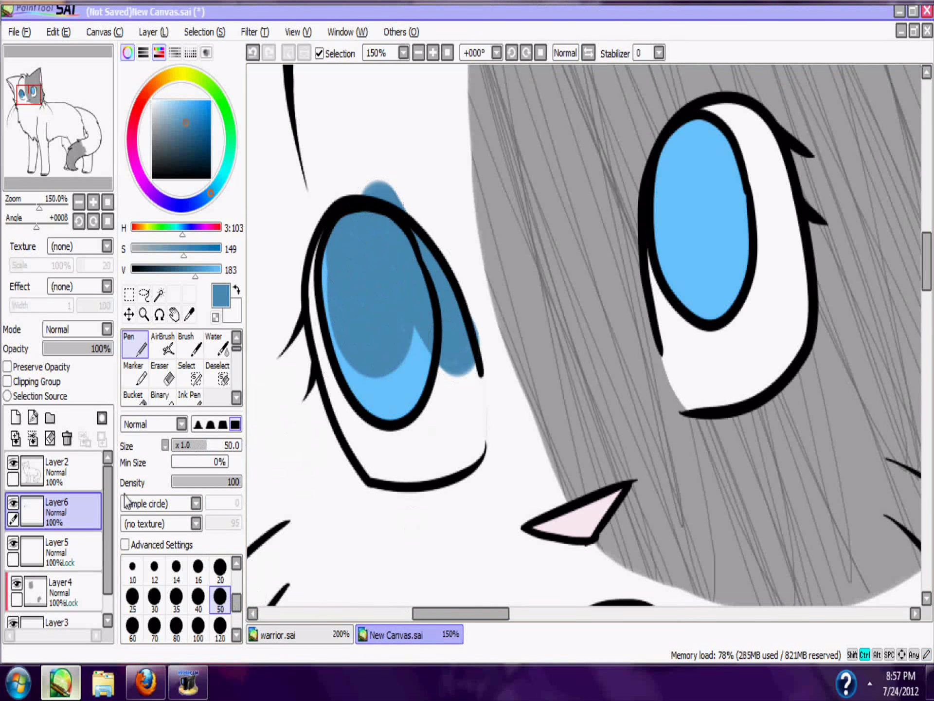
key("ctrl+z")
left_click(39, 366)
mouse_move(429, 322)
left_mouse_down()
mouse_move(379, 235)
mouse_move(328, 238)
left_mouse_up()
mouse_move(727, 245)
left_mouse_down()
mouse_move(695, 194)
mouse_move(730, 229)
mouse_move(705, 225)
mouse_move(714, 152)
left_mouse_up()
- Paint a curved paler blue highlight near the bottom of both irises with the Pen at size 20
left_click(389, 403, "alt")
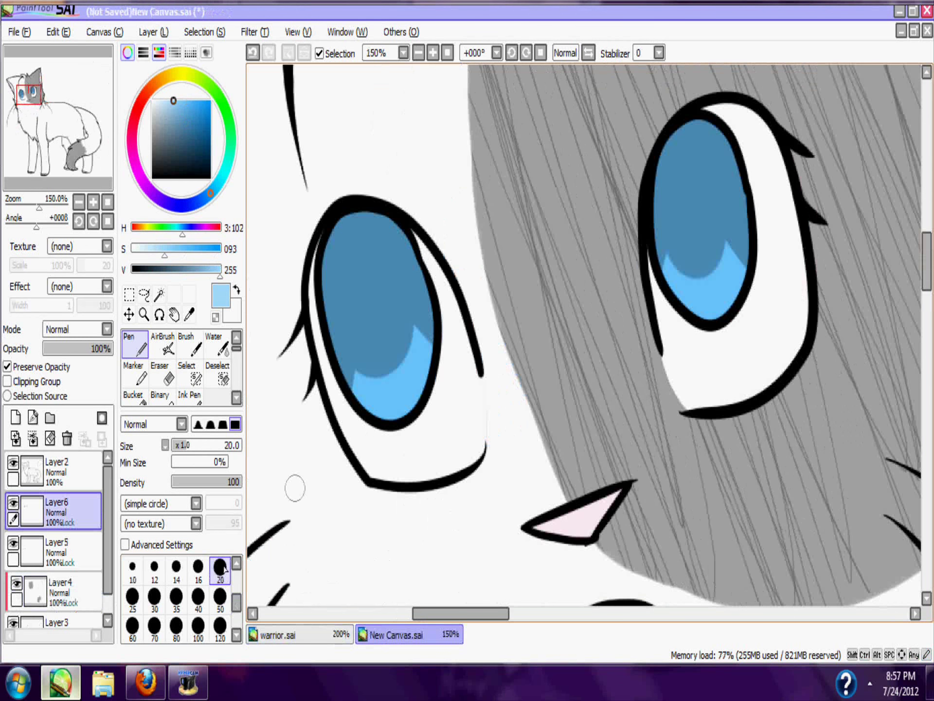
left_click_drag(686, 289, 730, 282)
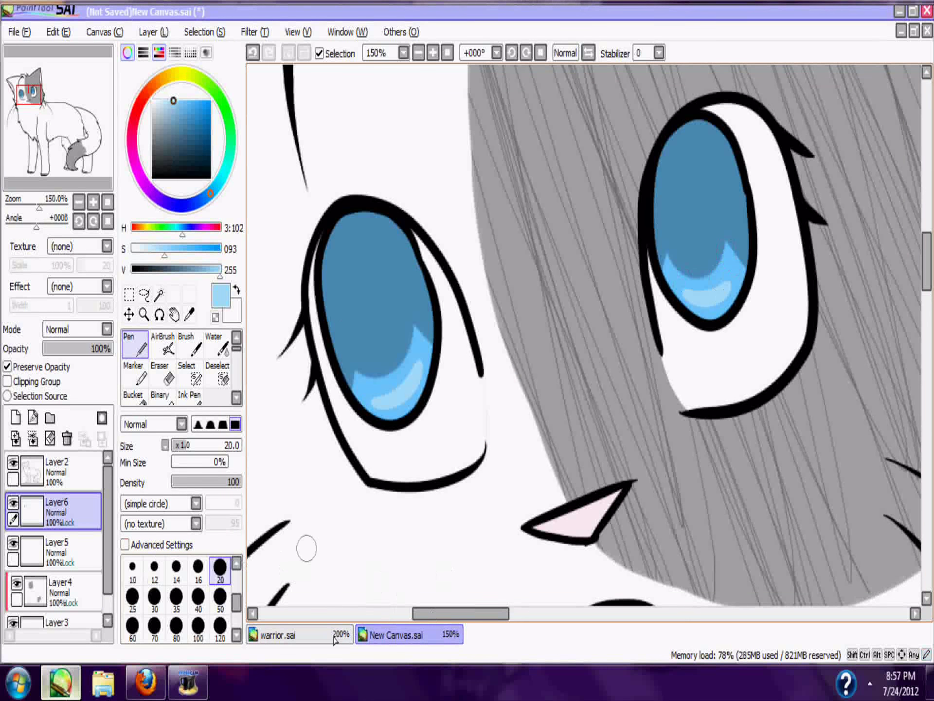
- Shade the upper part of both irises in darker blue with the AirBrush at size 50, lowering the colour's V to 130
left_click(344, 321, "alt")
left_click(186, 270)
left_click(166, 344)
mouse_move(435, 278)
left_mouse_down()
mouse_move(358, 309)
mouse_move(451, 235)
left_mouse_up()
left_click_drag(744, 204, 577, 188)
left_click(177, 270)
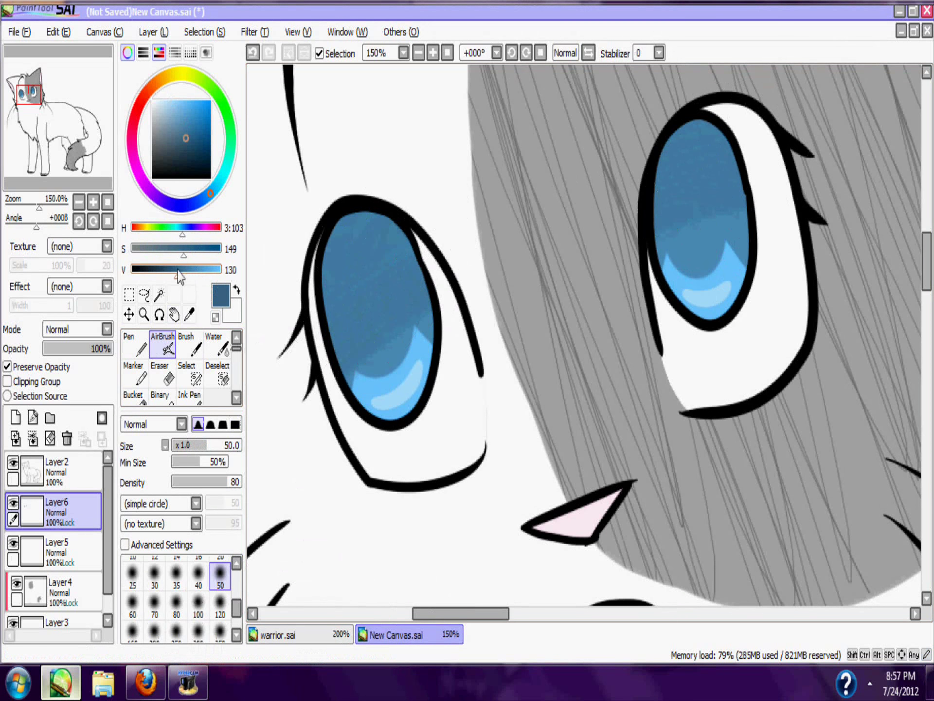
mouse_move(428, 292)
left_mouse_down()
mouse_move(311, 353)
mouse_move(280, 337)
left_mouse_up()
left_click_drag(693, 200, 671, 174)
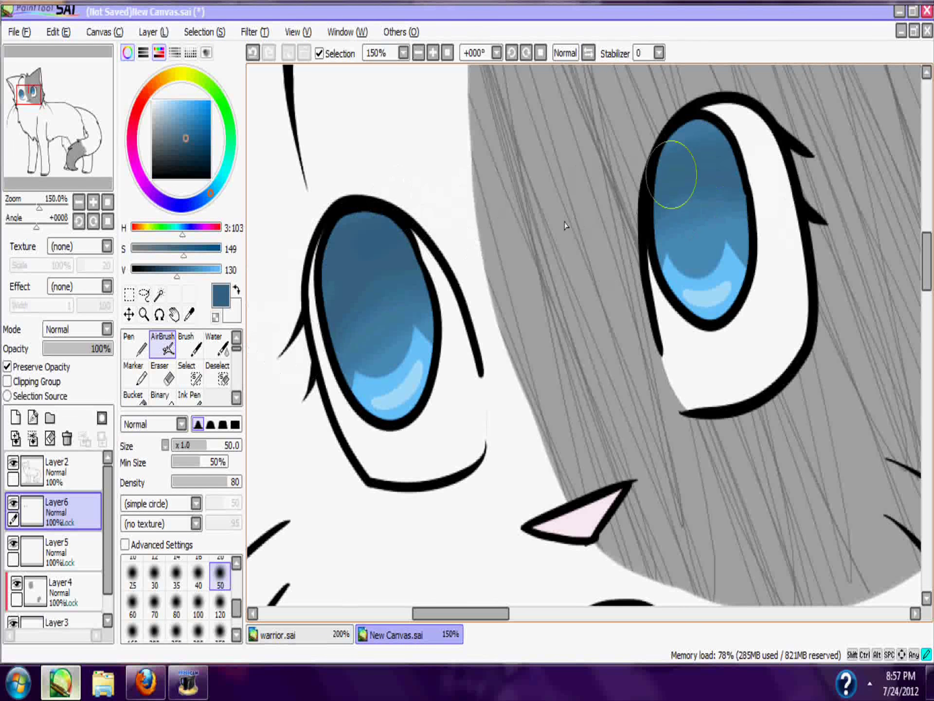
- Lower the colour's V to 92 and airbrush the very top of both irises darker
left_click_drag(177, 269, 164, 270)
left_click_drag(428, 209, 271, 303)
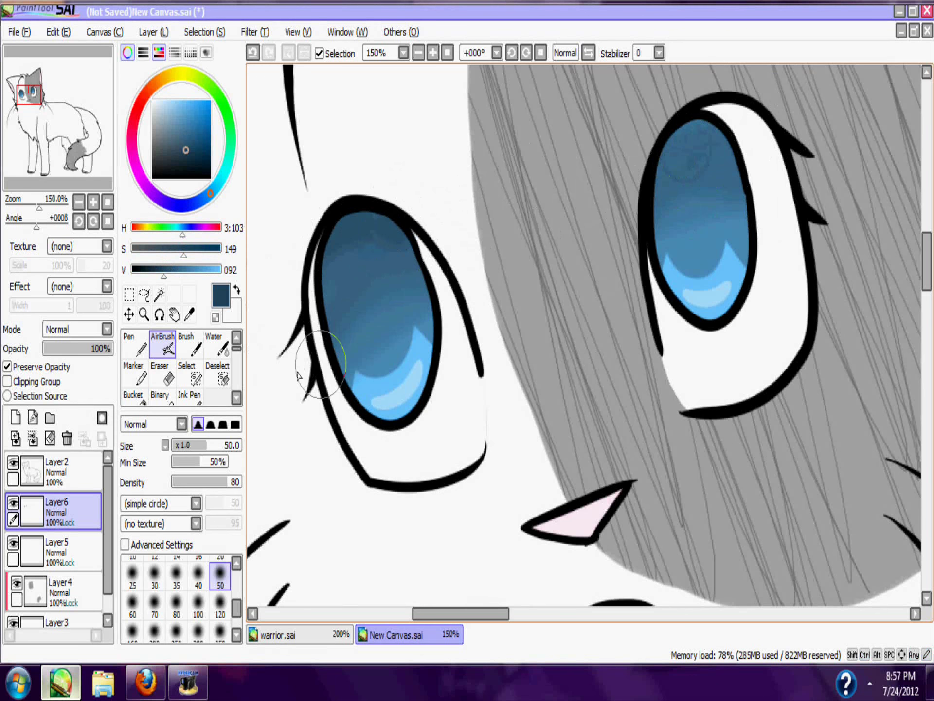
left_click_drag(730, 175, 625, 251)
- Draw thin white glint lines over the pale highlights of both irises with the Pen at size 4
left_click(153, 101)
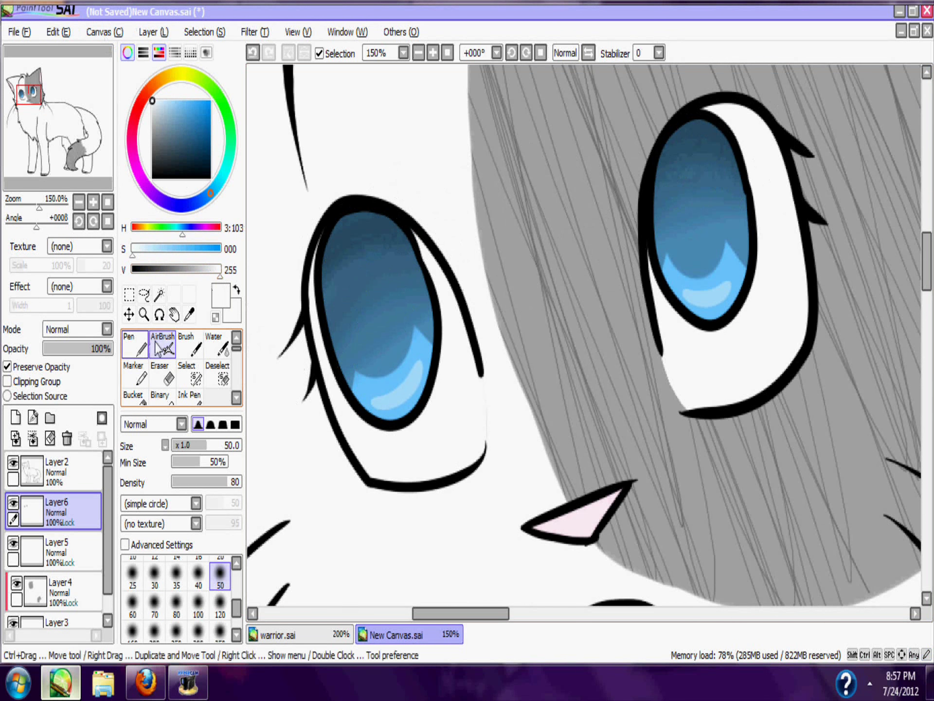
left_click(135, 344)
left_click_drag(237, 599, 237, 579)
left_click(220, 599)
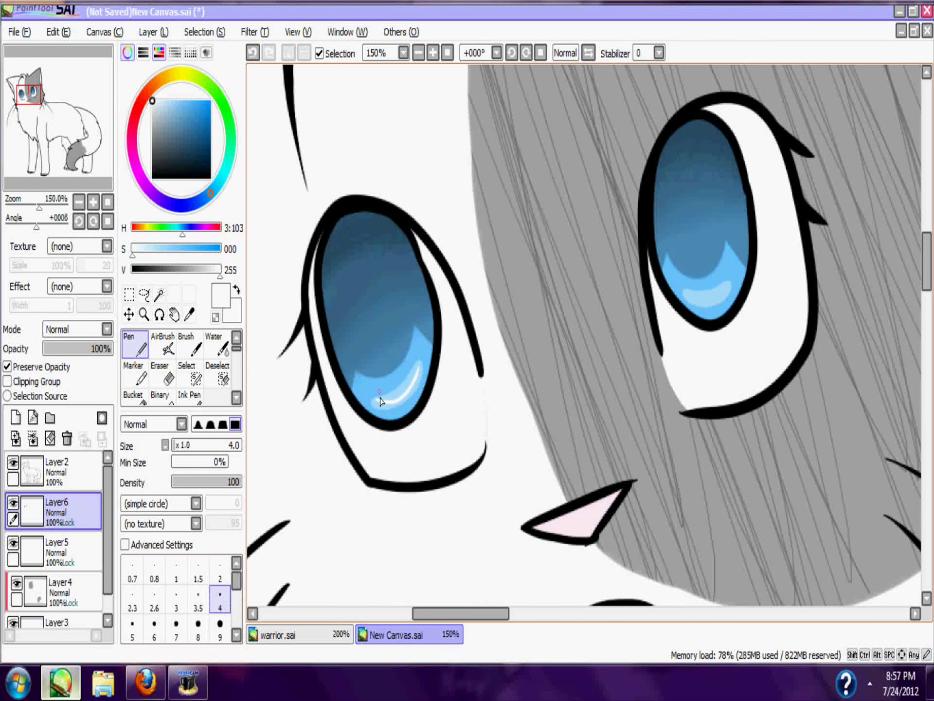
- Enlarge the Pen to size 9 and add small white highlight dots in the lower part of both irises
key("bracketright")
key("bracketright")
key("bracketright")
key("bracketright")
key("bracketright")
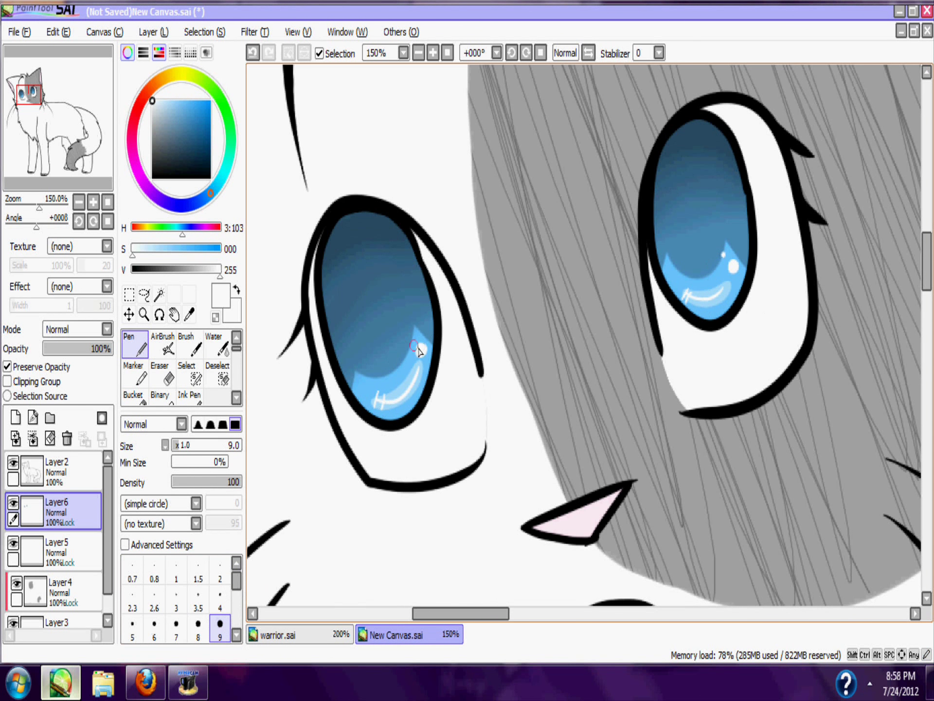
- Paint a large white oval highlight in the upper-left part of both irises with the Pen at size 20
key("bracketright")
key("bracketright")
key("bracketright")
key("bracketright")
key("bracketright")
left_click_drag(349, 258, 339, 285)
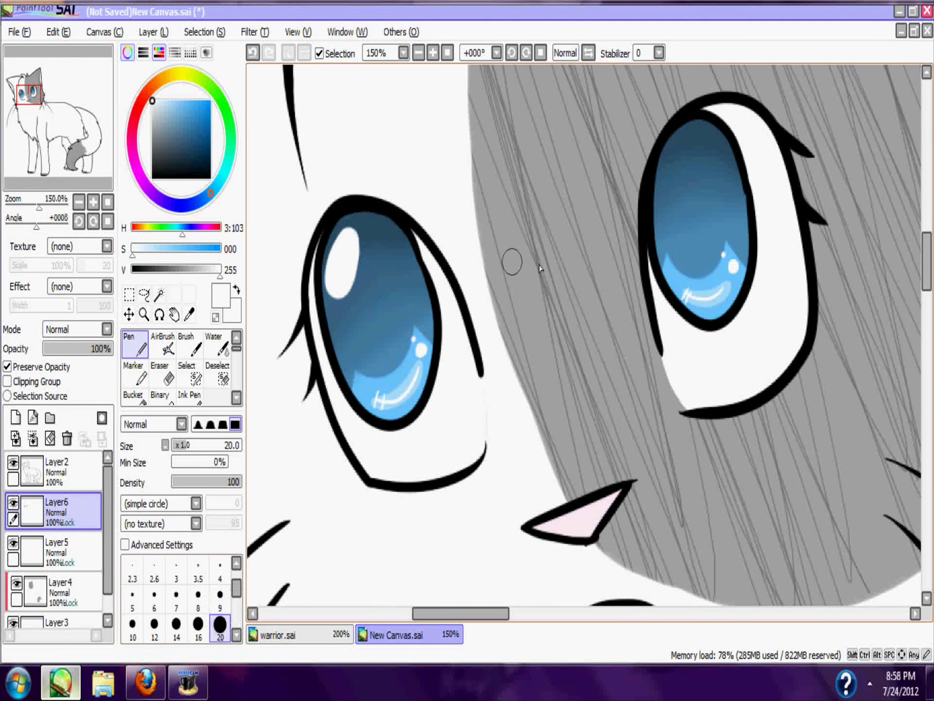
key("ctrl+z")
left_click_drag(346, 235, 344, 278)
left_click_drag(675, 178, 683, 162)
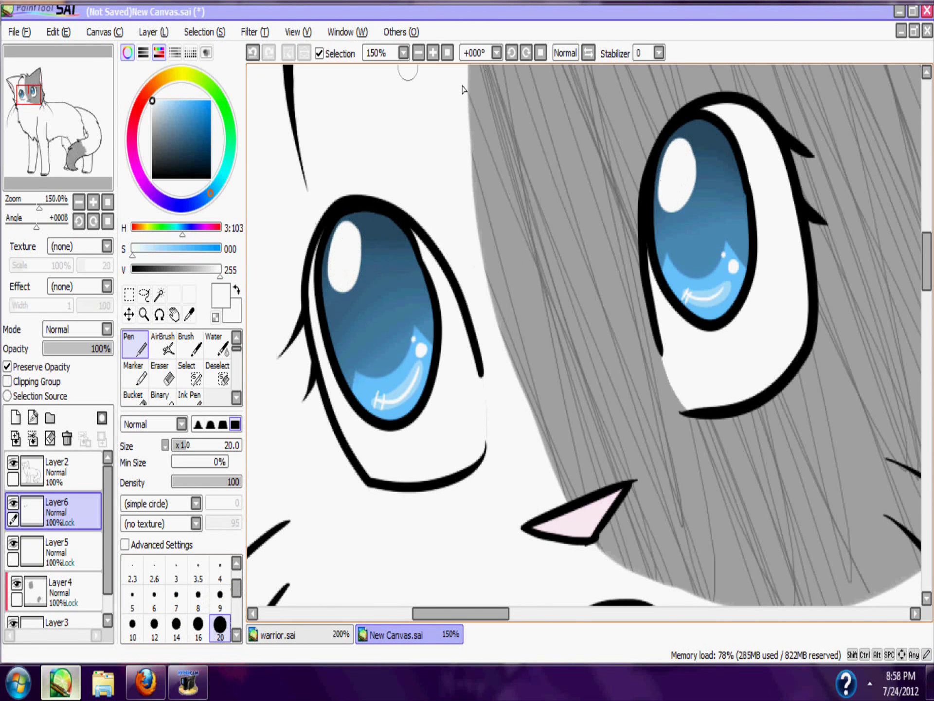
- Merge Layer4 with the grey patches down into Layer3
left_click(447, 53)
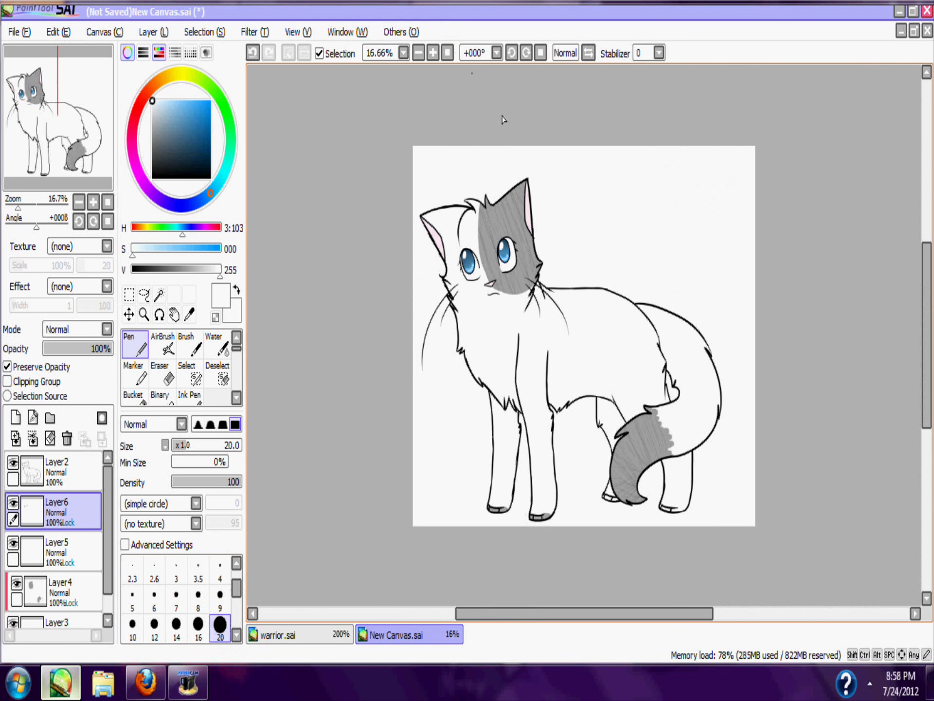
left_click(433, 52)
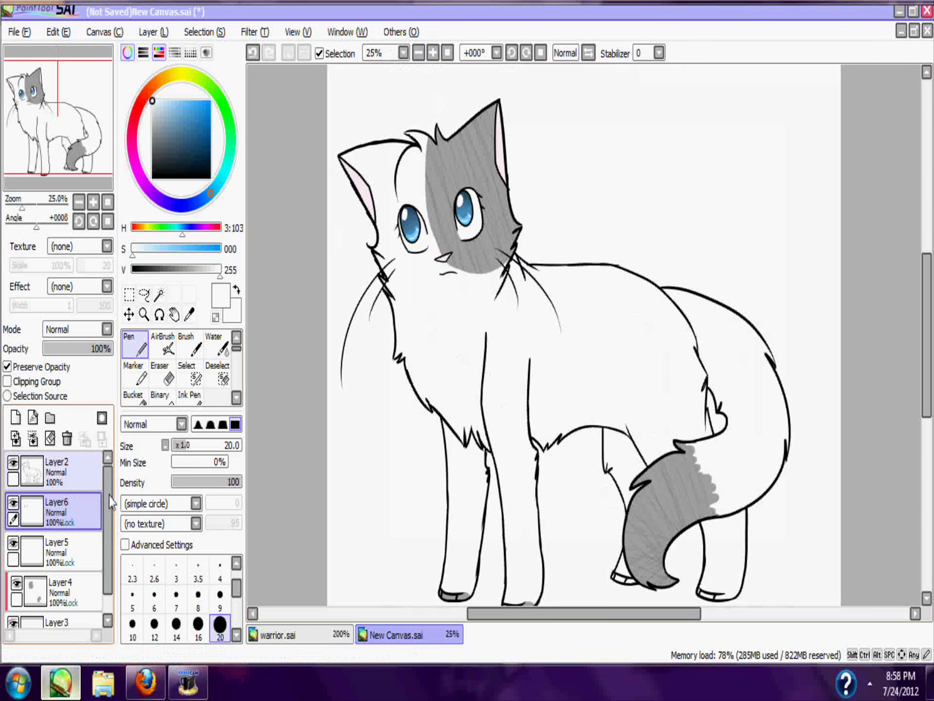
left_click(80, 479)
left_click_drag(107, 518, 108, 548)
left_click(90, 564)
left_click(33, 439)
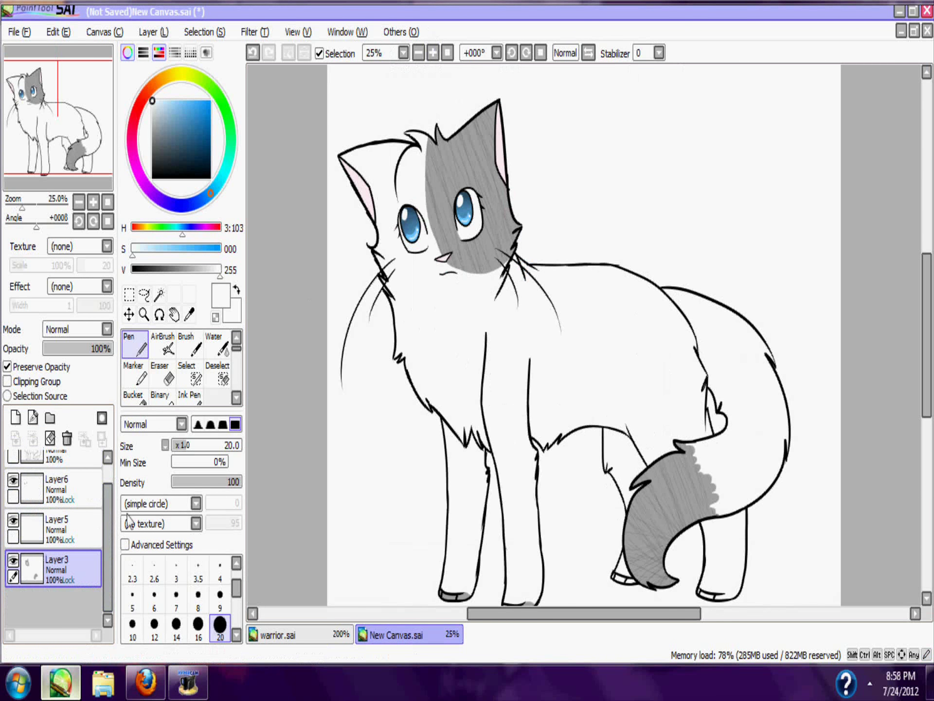
- Add a new layer clipped to Layer3 and set the AirBrush to black at size 120
left_click(16, 418)
left_click(7, 381)
left_click(163, 345)
left_click_drag(214, 269, 124, 263)
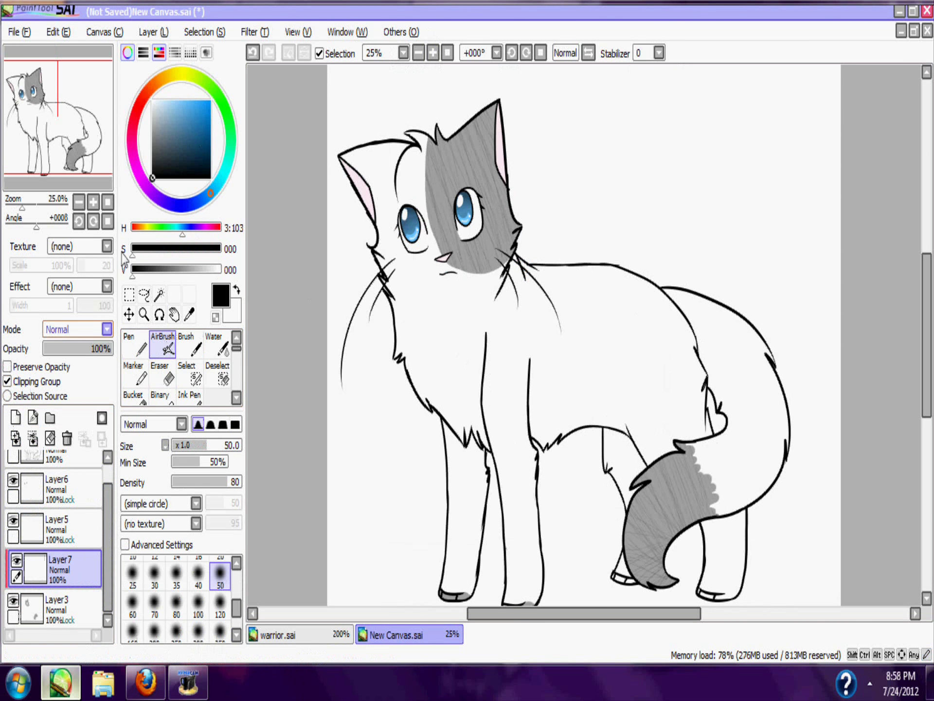
left_click(220, 606)
- Airbrush black shading along the neck, back, haunch, hind legs and the edges of the tail
mouse_move(524, 241)
left_mouse_down()
mouse_move(499, 301)
mouse_move(629, 254)
mouse_move(632, 273)
mouse_move(623, 277)
mouse_move(685, 329)
mouse_move(686, 400)
mouse_move(705, 438)
left_mouse_up()
mouse_move(742, 548)
left_mouse_down()
mouse_move(701, 597)
mouse_move(747, 526)
mouse_move(706, 526)
left_mouse_up()
left_click_drag(638, 473, 624, 448)
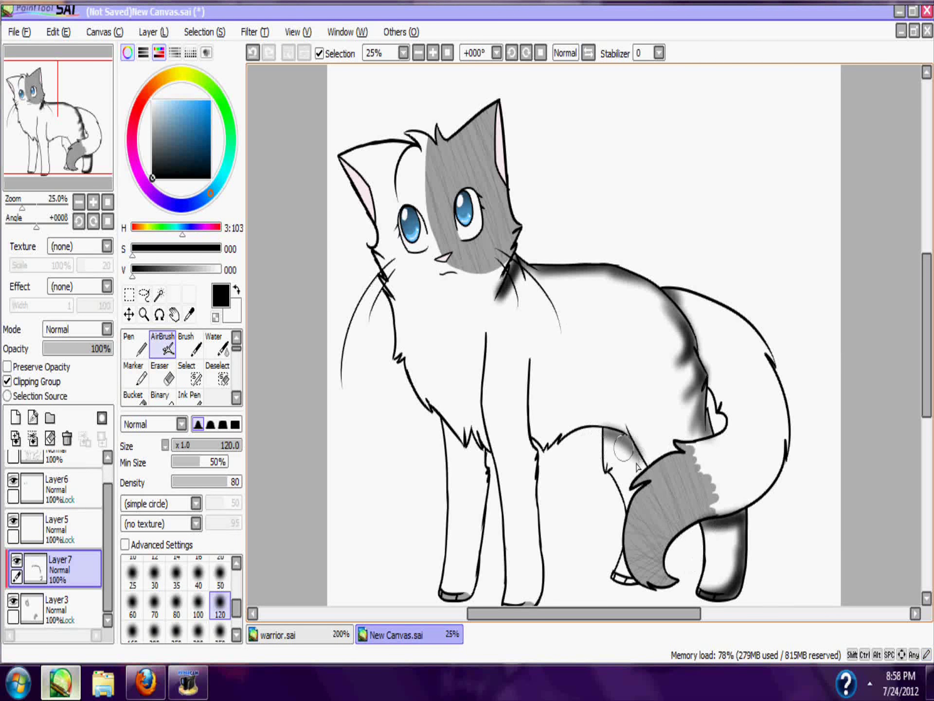
mouse_move(652, 586)
left_mouse_down()
mouse_move(710, 512)
mouse_move(664, 546)
mouse_move(673, 533)
mouse_move(689, 577)
left_mouse_up()
mouse_move(711, 376)
left_mouse_down()
mouse_move(678, 304)
mouse_move(708, 364)
left_mouse_up()
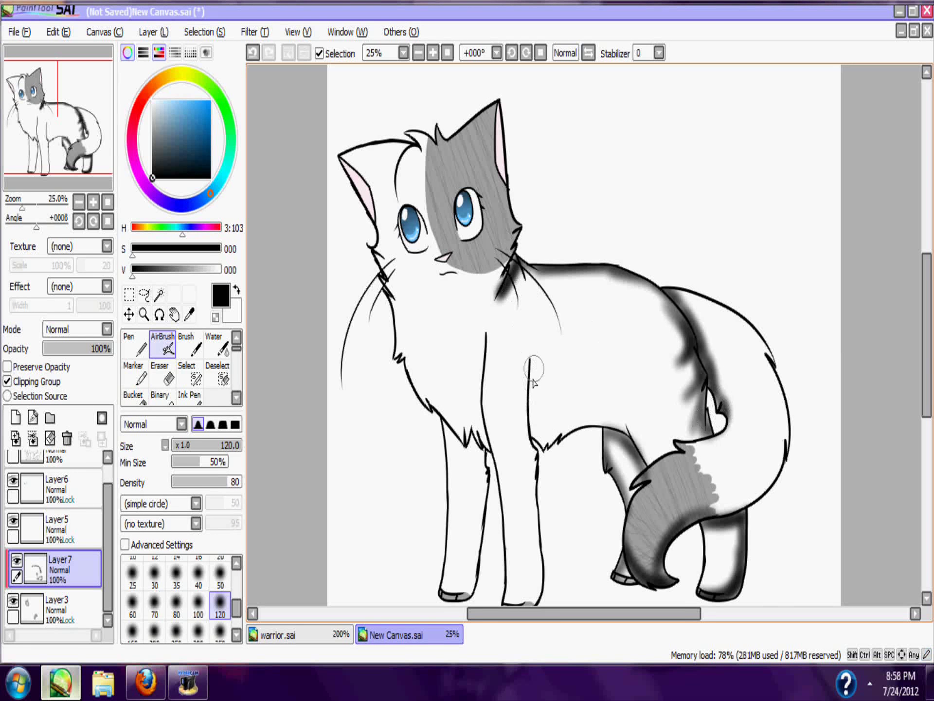
- Airbrush black shading along the belly, both front legs and the lower chest fur
mouse_move(533, 370)
left_mouse_down()
mouse_move(540, 440)
mouse_move(597, 450)
left_mouse_up()
mouse_move(529, 360)
left_mouse_down()
mouse_move(528, 601)
mouse_move(543, 606)
left_mouse_up()
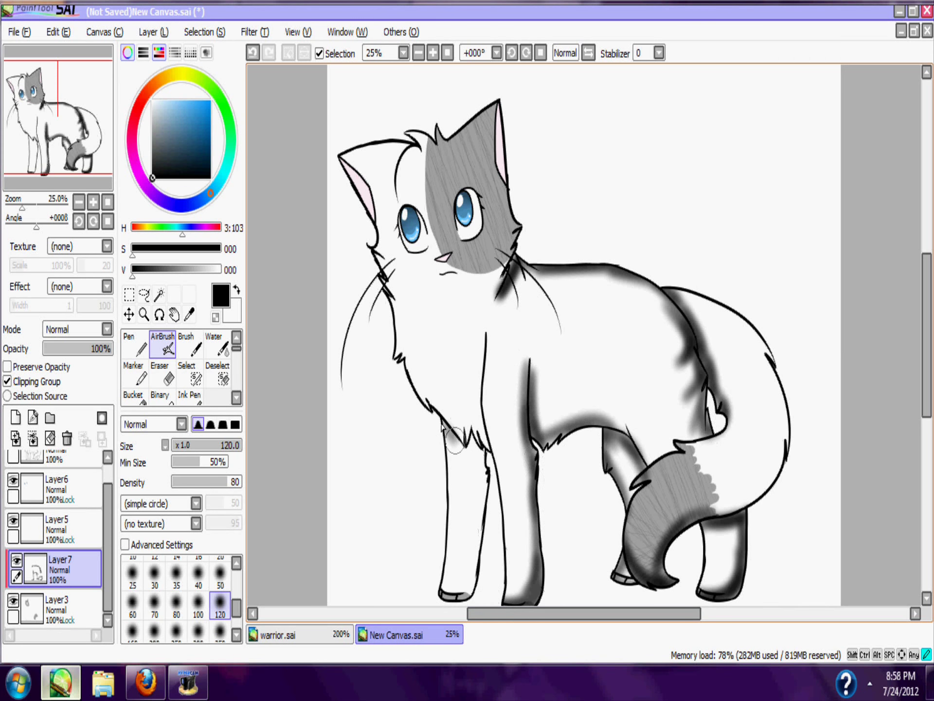
mouse_move(474, 433)
left_mouse_down()
mouse_move(469, 559)
mouse_move(425, 573)
left_mouse_up()
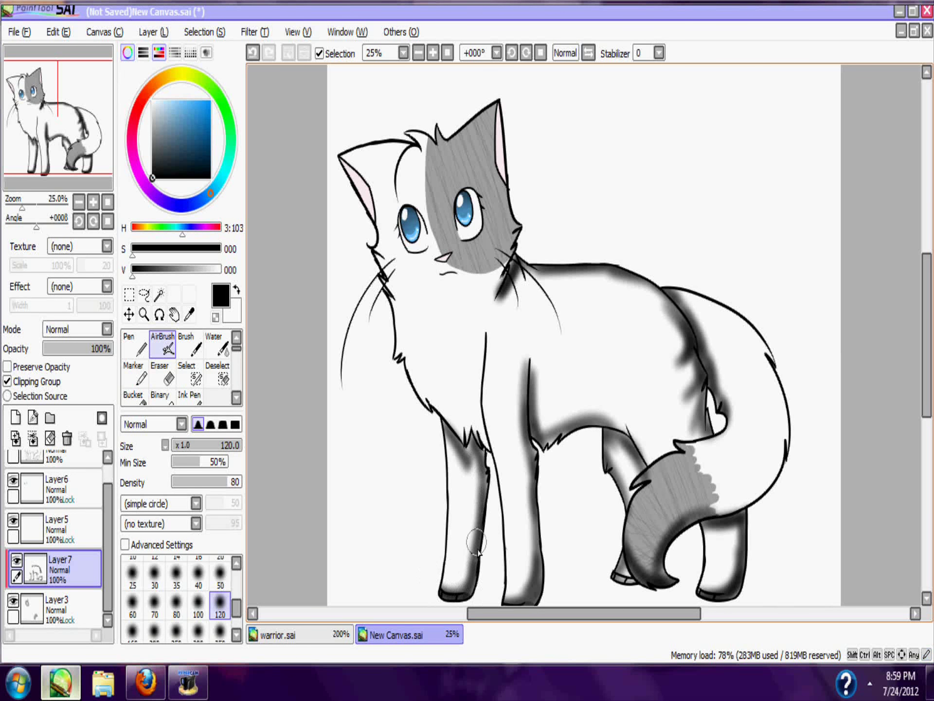
mouse_move(471, 423)
left_mouse_down()
mouse_move(440, 409)
mouse_move(472, 379)
left_mouse_up()
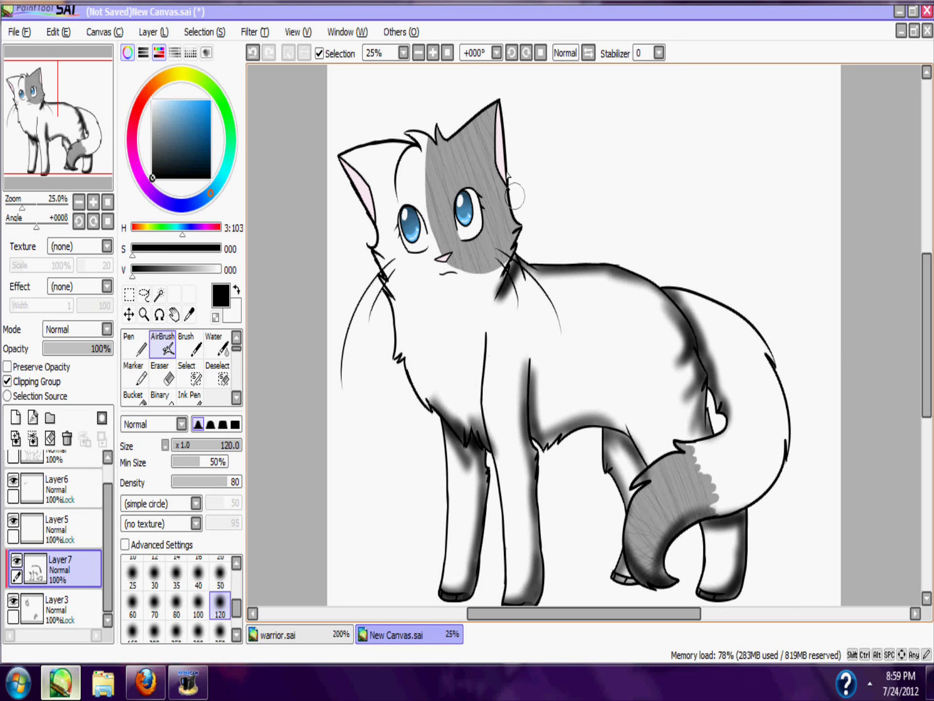
- Airbrush black shading beside the cheek, along the tail's outer edge and down the chest, and lower the shading layer's opacity to 32%
mouse_move(512, 237)
left_mouse_down()
mouse_move(482, 299)
mouse_move(506, 185)
left_mouse_up()
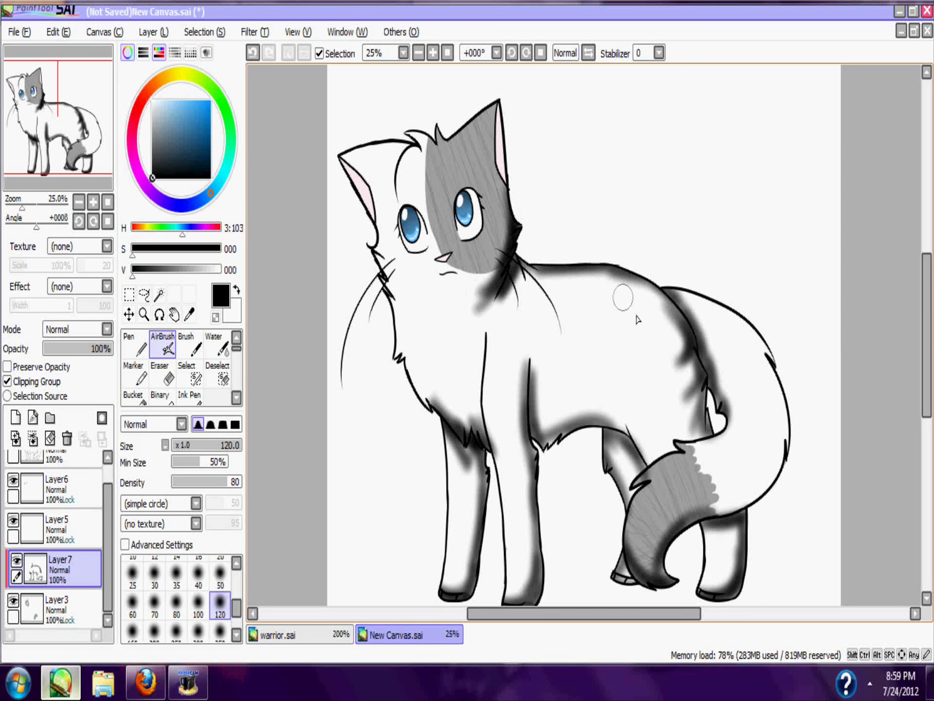
mouse_move(690, 295)
left_mouse_down()
mouse_move(778, 382)
mouse_move(783, 474)
left_mouse_up()
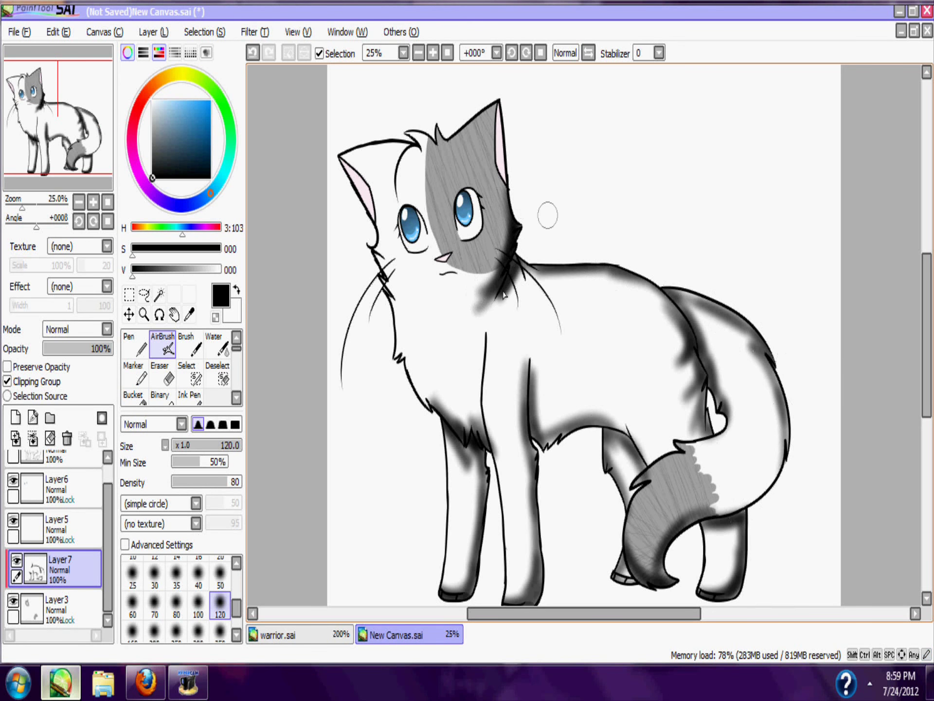
left_click(252, 53)
left_click(252, 53)
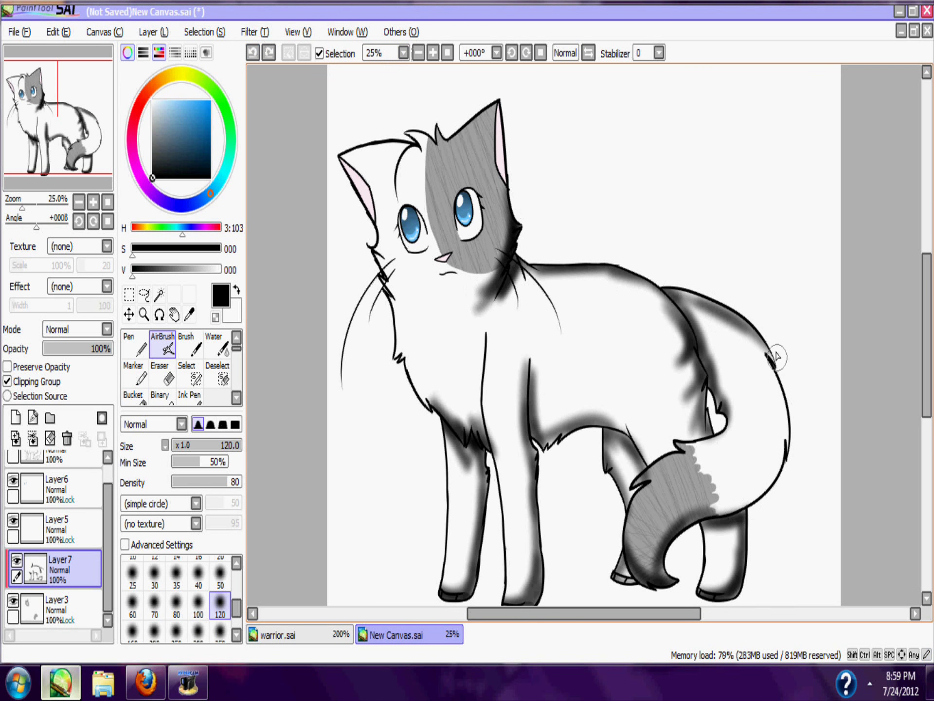
mouse_move(752, 350)
left_mouse_down()
mouse_move(758, 361)
mouse_move(752, 352)
left_mouse_up()
left_click_drag(395, 271, 415, 359)
left_click_drag(73, 349, 65, 351)
left_click(418, 53)
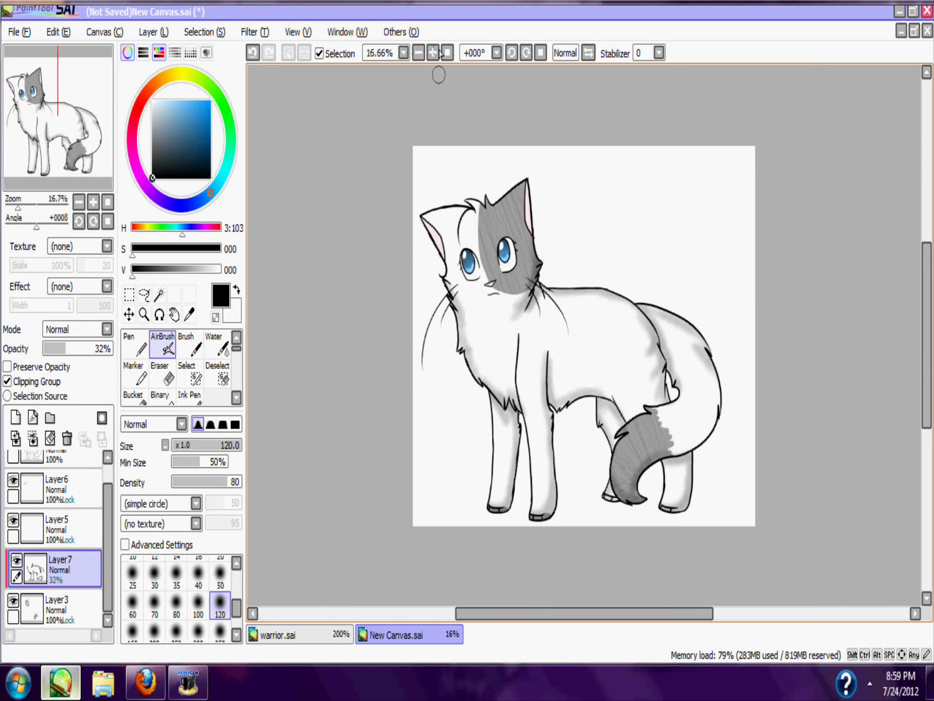
- Add a new layer beneath Layer3 for the backdrop and set the Pen to size 500
left_click(58, 609)
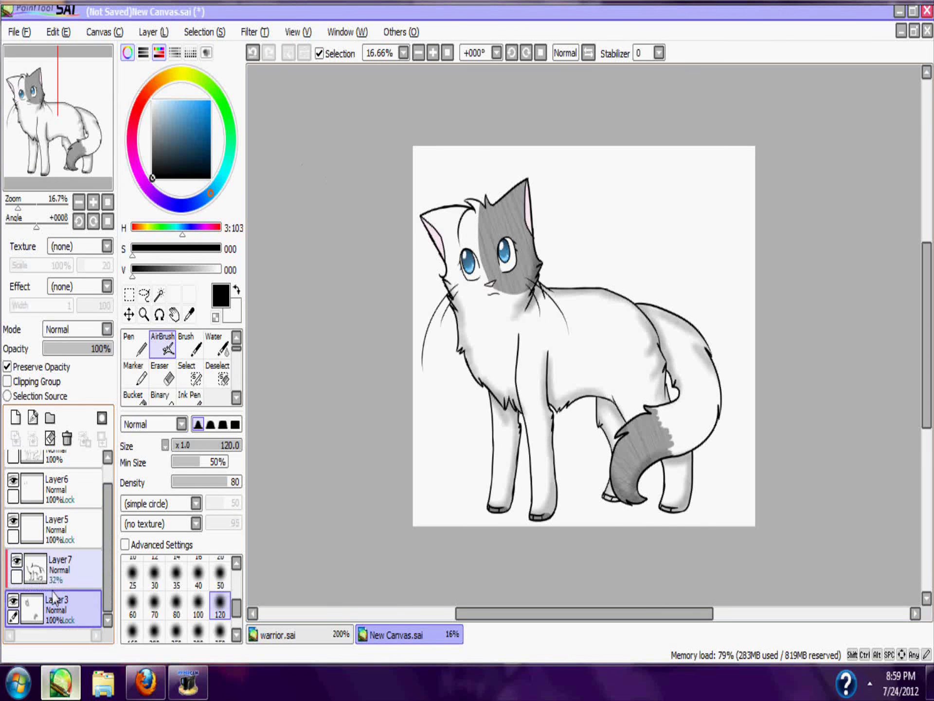
left_click(15, 417)
mouse_move(70, 618)
left_mouse_down()
mouse_move(57, 659)
mouse_move(55, 635)
left_mouse_up()
left_click(142, 344)
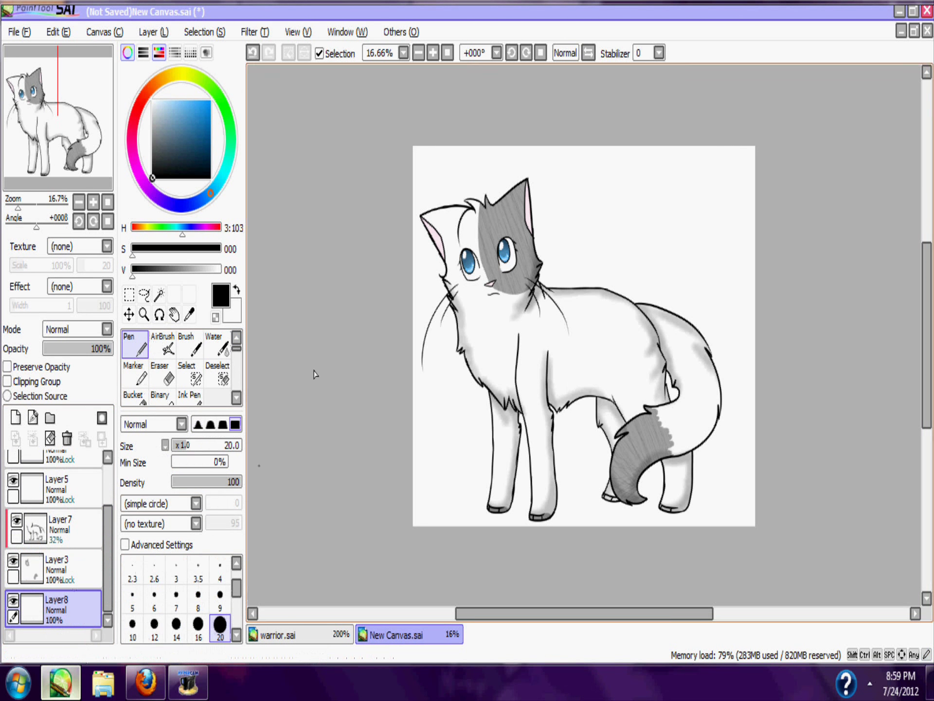
left_click(237, 634)
left_click(176, 626)
- Check the whole warrior.sai reference, return to New Canvas.sai and paint a light purple backdrop with a scalloped edge behind the cat
left_click(277, 634)
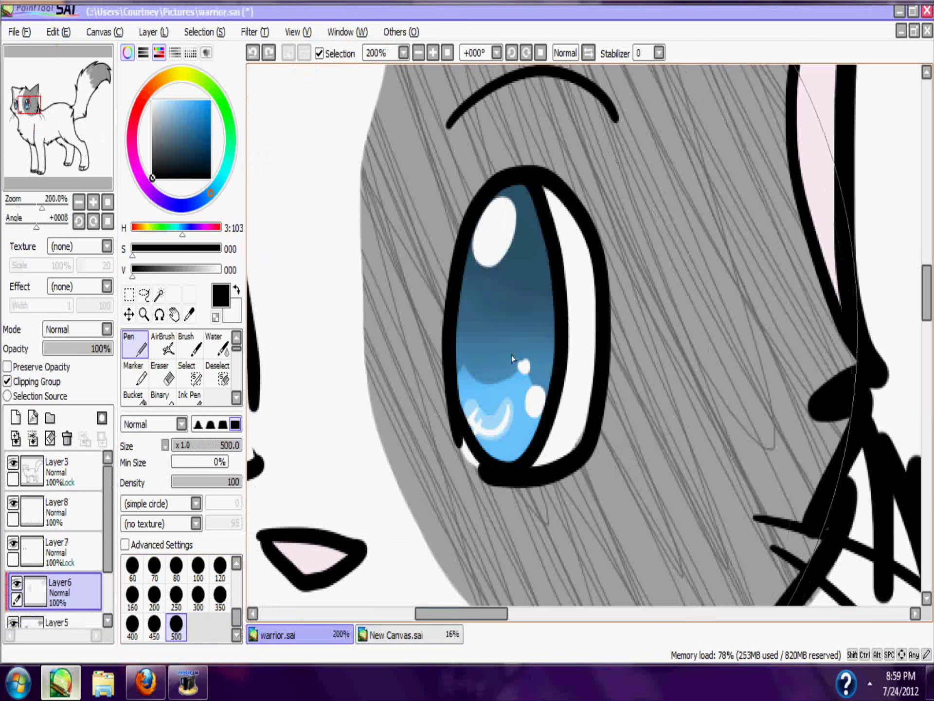
left_click(448, 52)
left_click(412, 635)
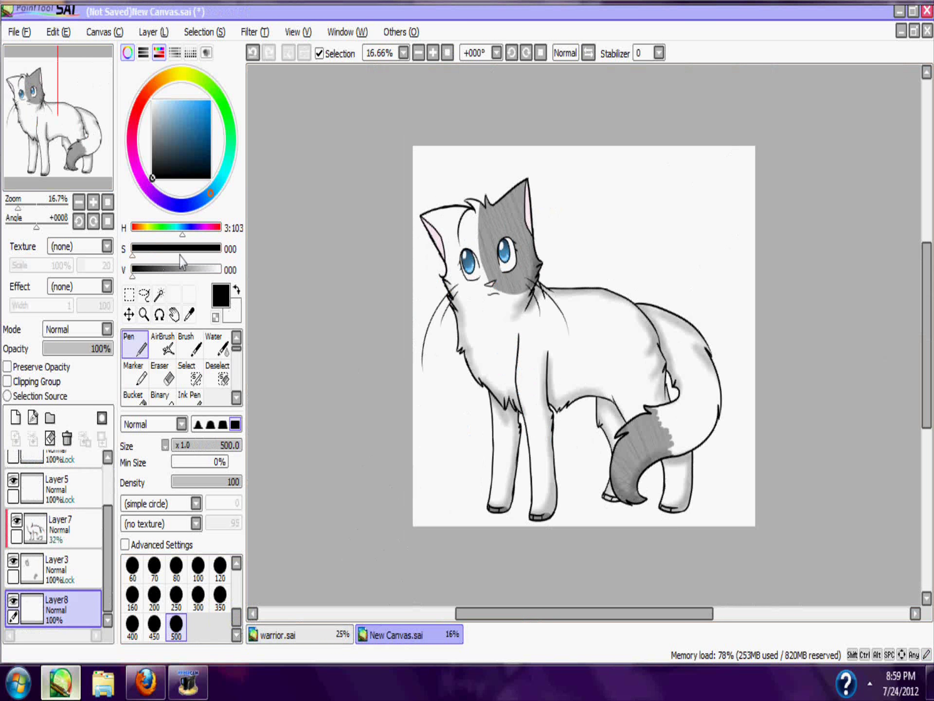
left_click(149, 189)
left_click(170, 117)
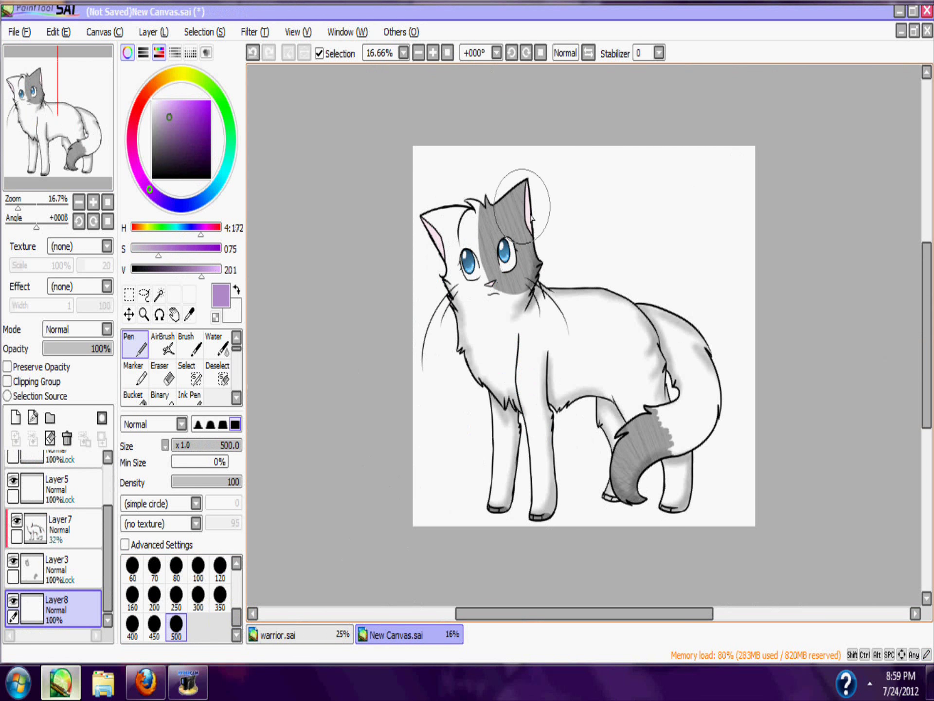
mouse_move(531, 217)
left_mouse_down()
mouse_move(591, 215)
mouse_move(586, 468)
mouse_move(674, 477)
left_mouse_up()
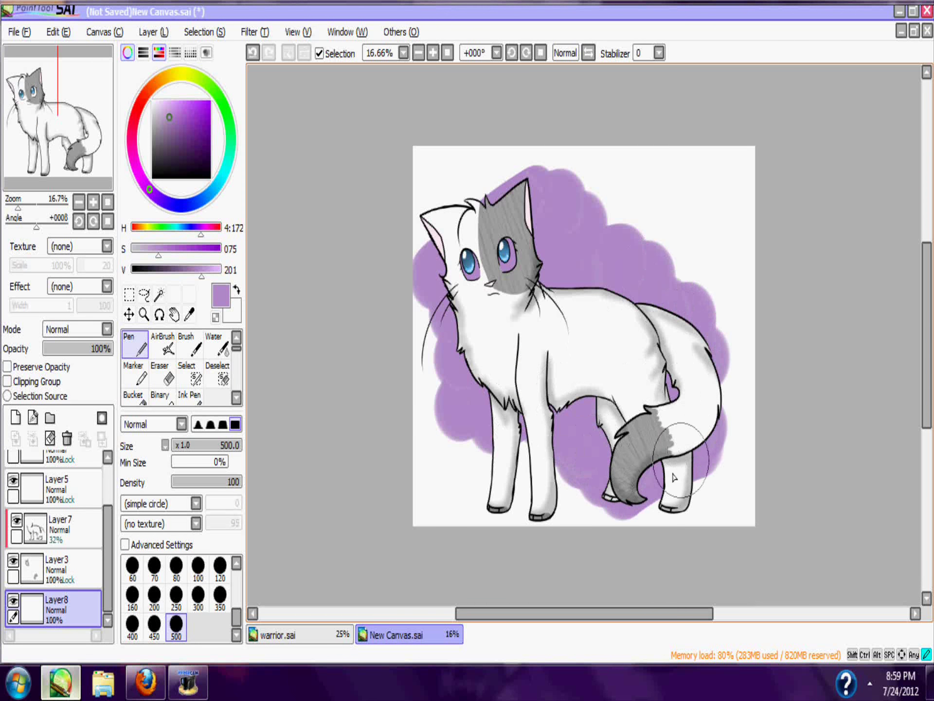
- Sample light blue from the cat's eye in warrior.sai, reduce its saturation to 064 and return to New Canvas.sai
left_click(312, 634)
left_click(466, 290, "alt")
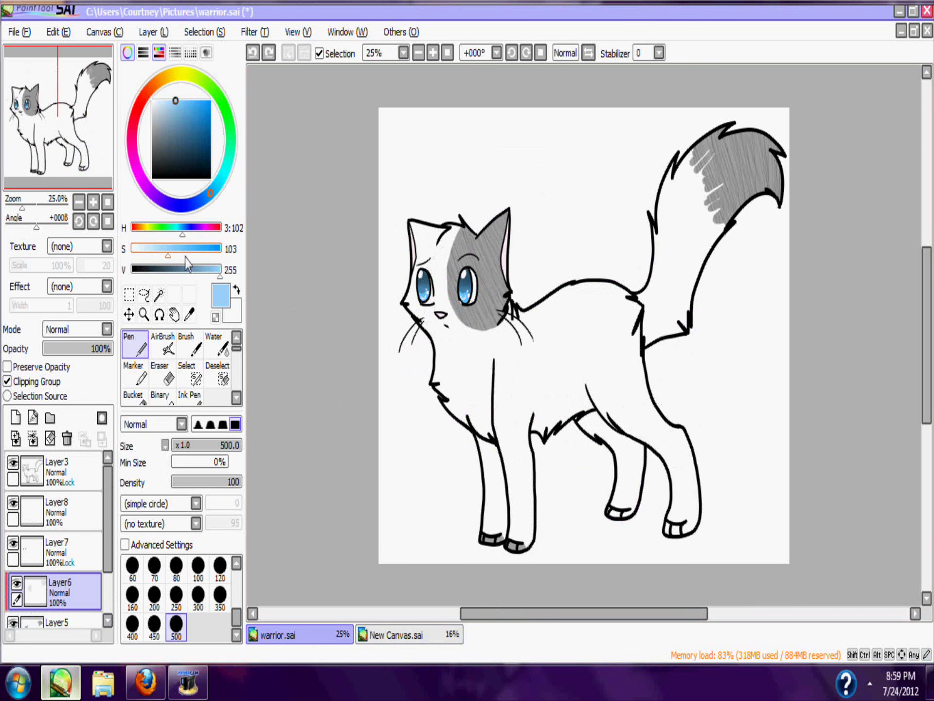
left_click_drag(188, 264, 155, 264)
left_click(372, 634)
- Erase the purple backdrop showing through the whites of both eyes, using the Eraser at size 350
left_click(168, 375)
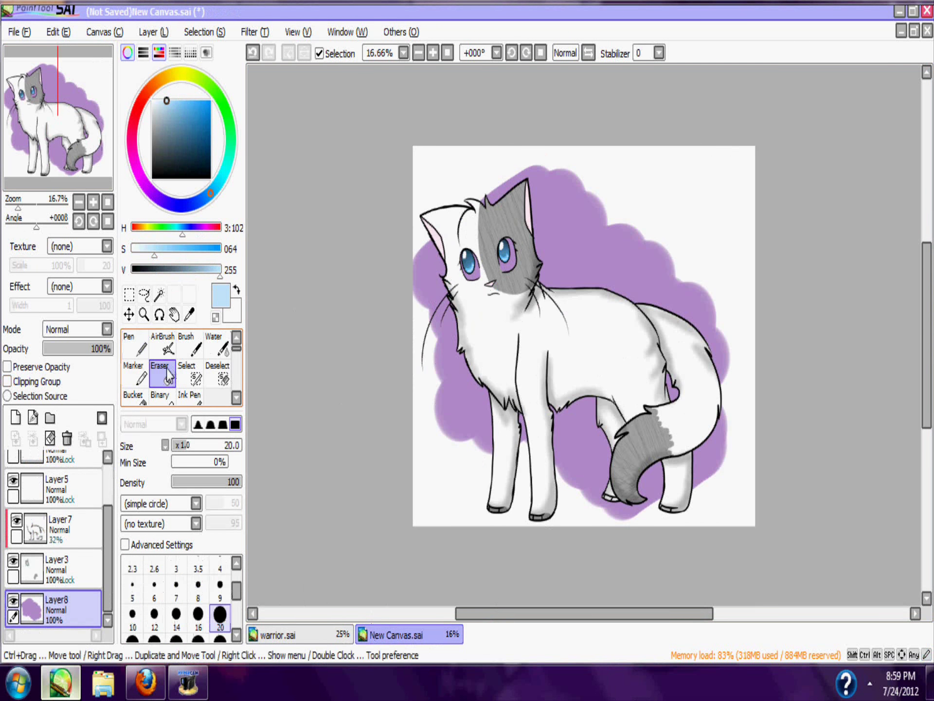
scroll(240, 623, "down", 3)
left_click(220, 614)
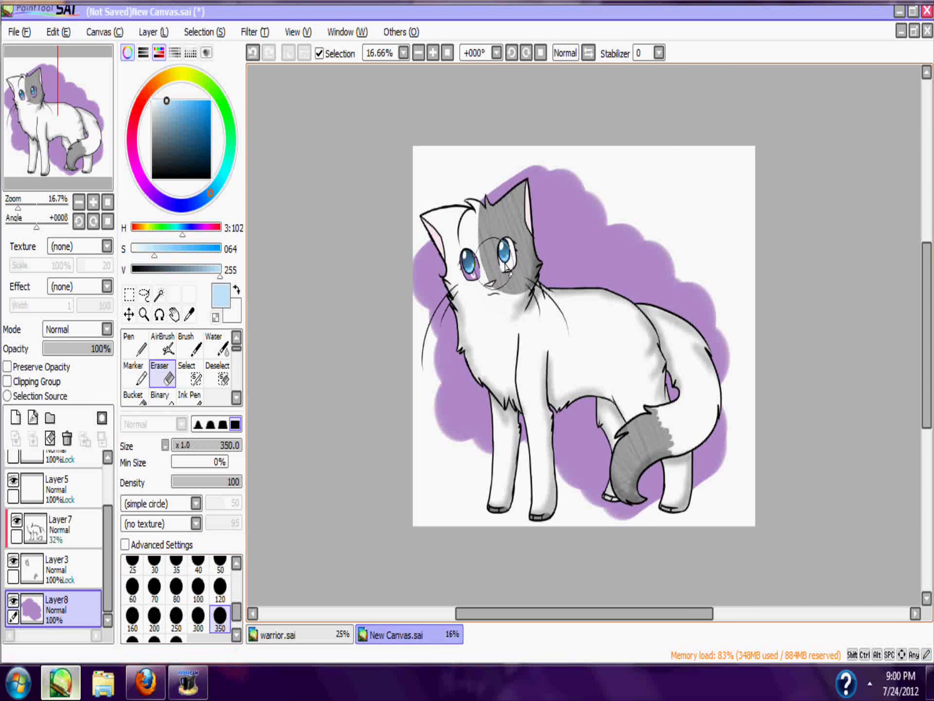
left_click_drag(507, 265, 475, 269)
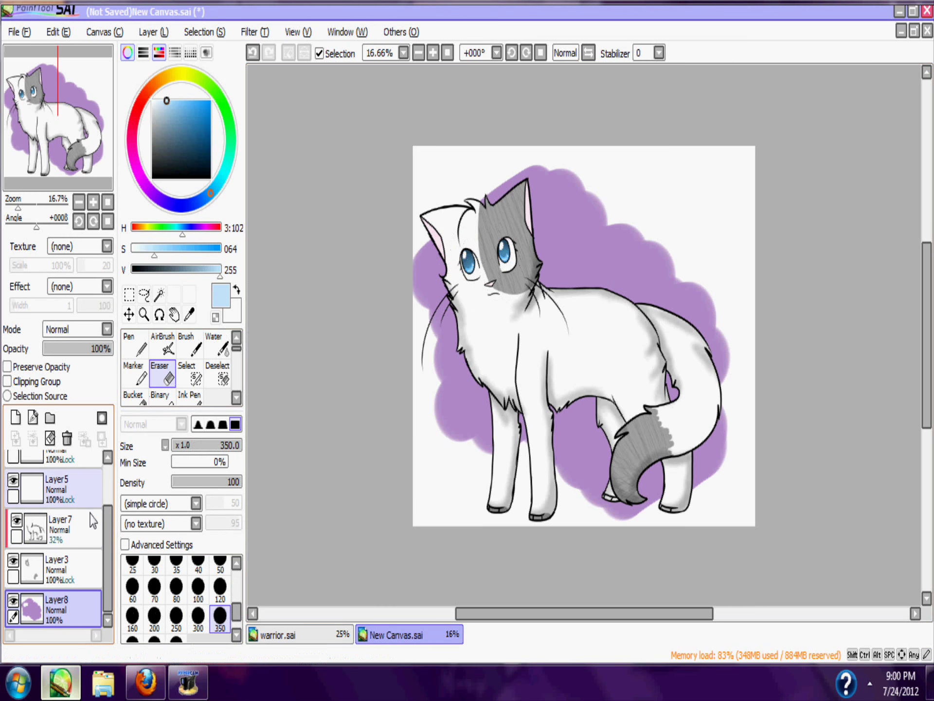
- Recolour the purple backdrop light blue with its opacity preserved, and extend the unlocked backdrop above the head
left_click(7, 367)
left_click(133, 395)
left_click(452, 352)
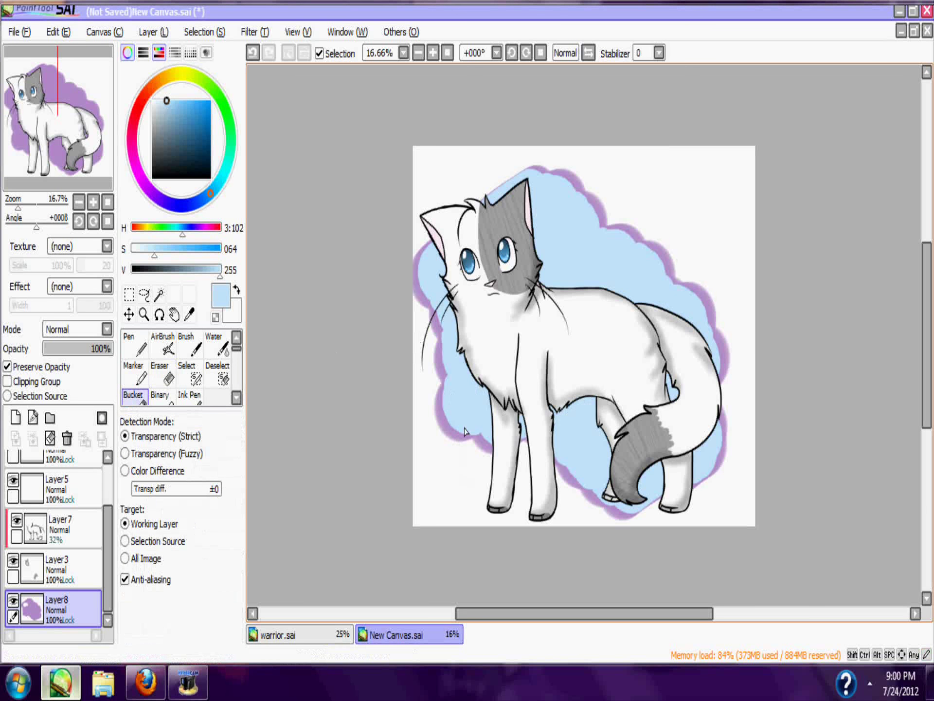
left_click(136, 346)
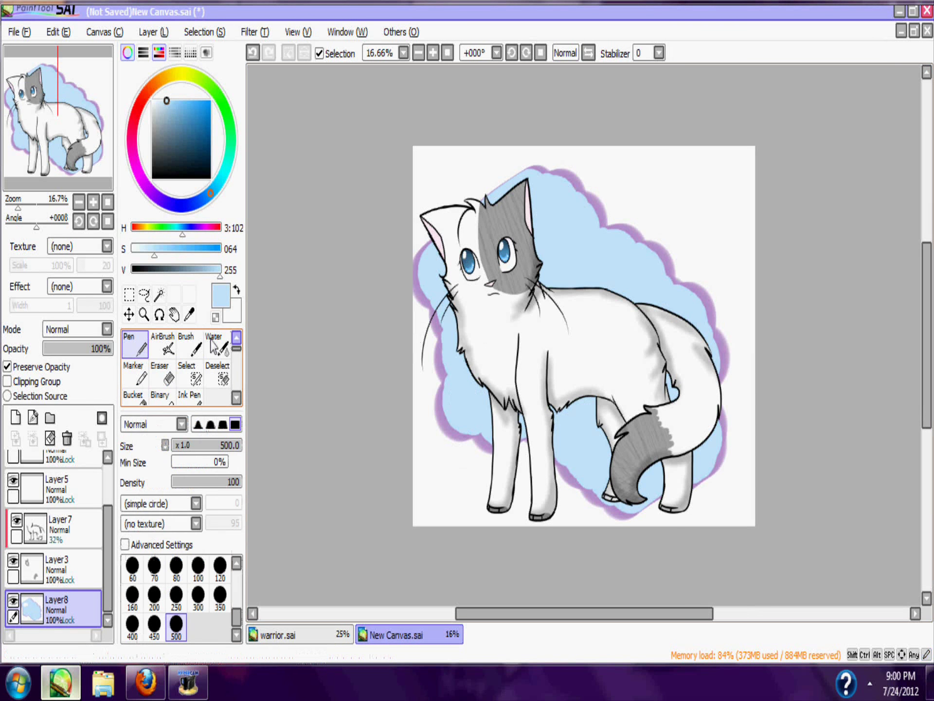
mouse_move(424, 294)
left_mouse_down()
mouse_move(607, 173)
mouse_move(607, 240)
mouse_move(547, 460)
mouse_move(659, 497)
left_mouse_up()
left_click(45, 368)
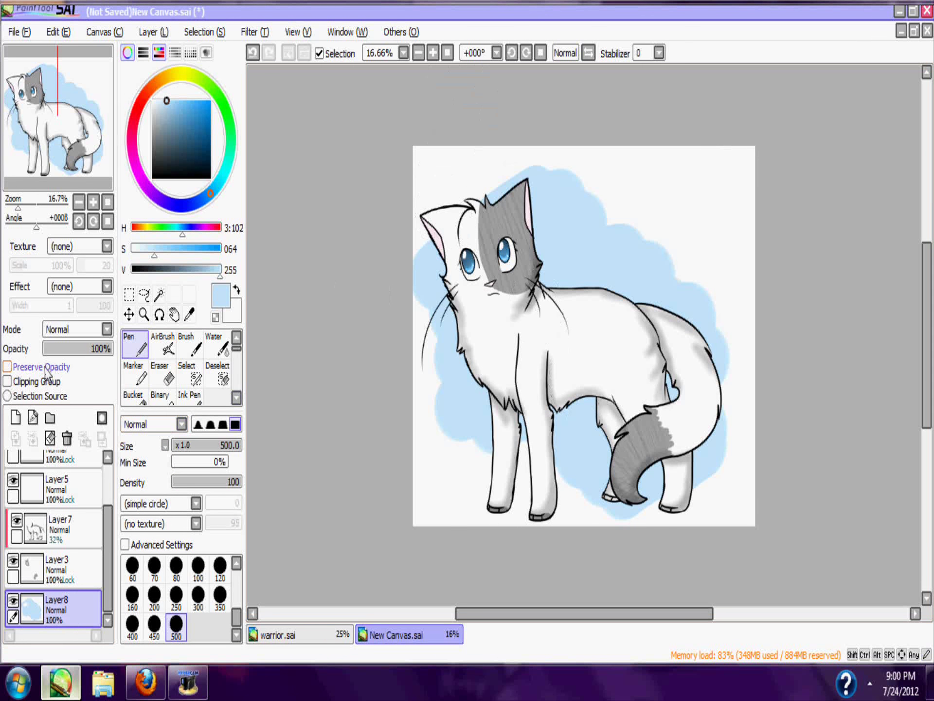
mouse_move(442, 239)
left_mouse_down()
mouse_move(483, 207)
mouse_move(490, 156)
left_mouse_up()
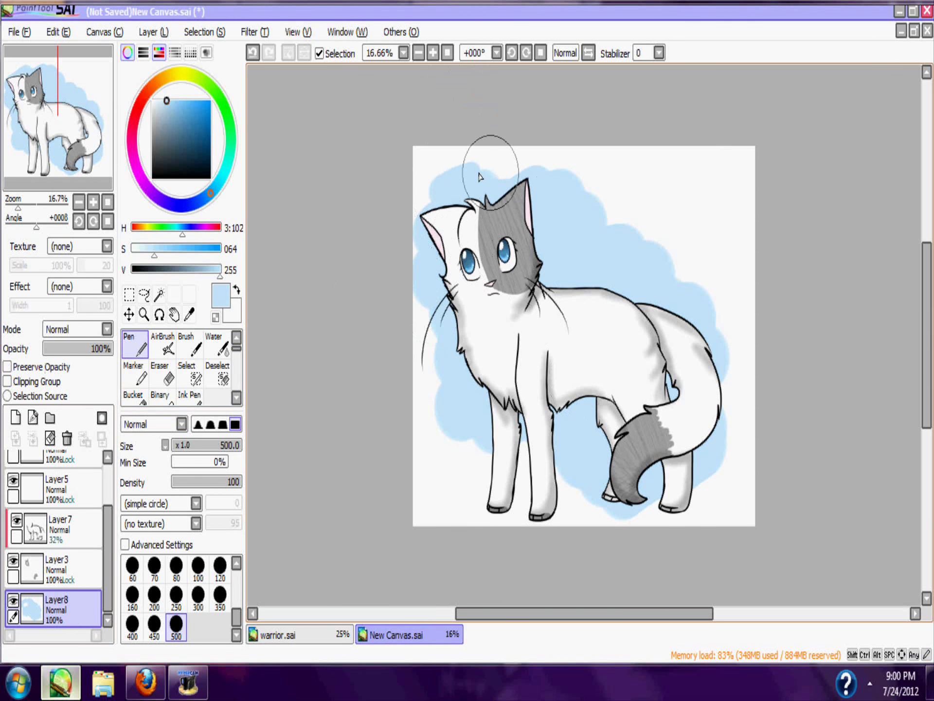
- Add a new layer above the backdrop and draw a small dark purple star under the belly with the Pen at size 20
left_click(433, 52)
left_click(433, 53)
left_click(433, 52)
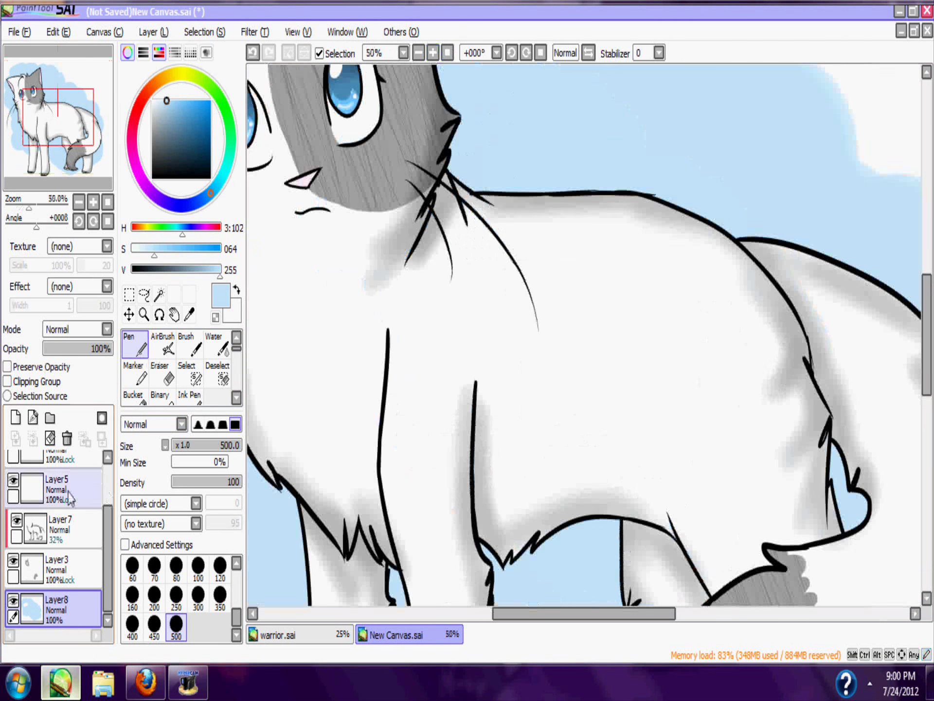
left_click(16, 417)
left_click(147, 188)
left_click(185, 148)
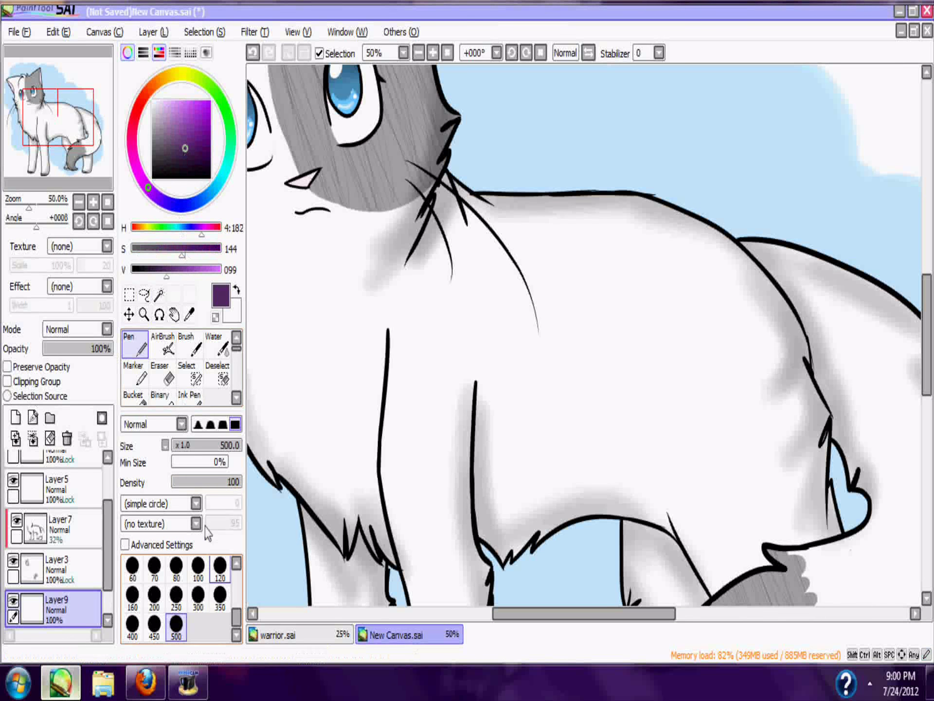
scroll(219, 591, "up", 3)
left_click(220, 593)
left_click_drag(468, 571, 332, 264)
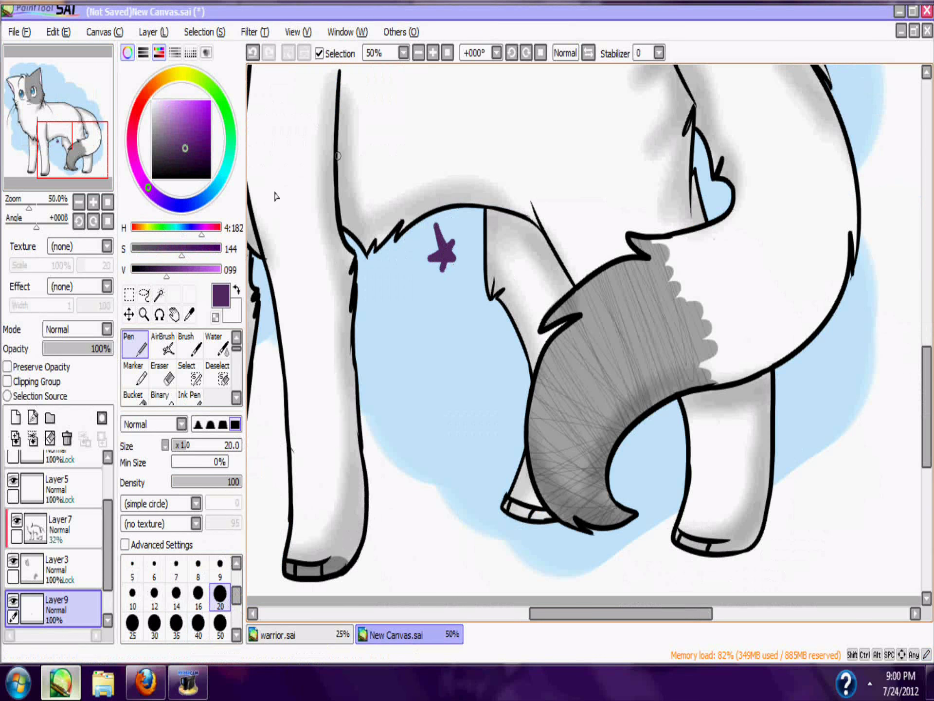
- Set the colour to a medium blue based on the backdrop, saturation 096 and value 212, and add a new layer above Layer2
left_click(448, 52)
left_click(430, 251, "alt")
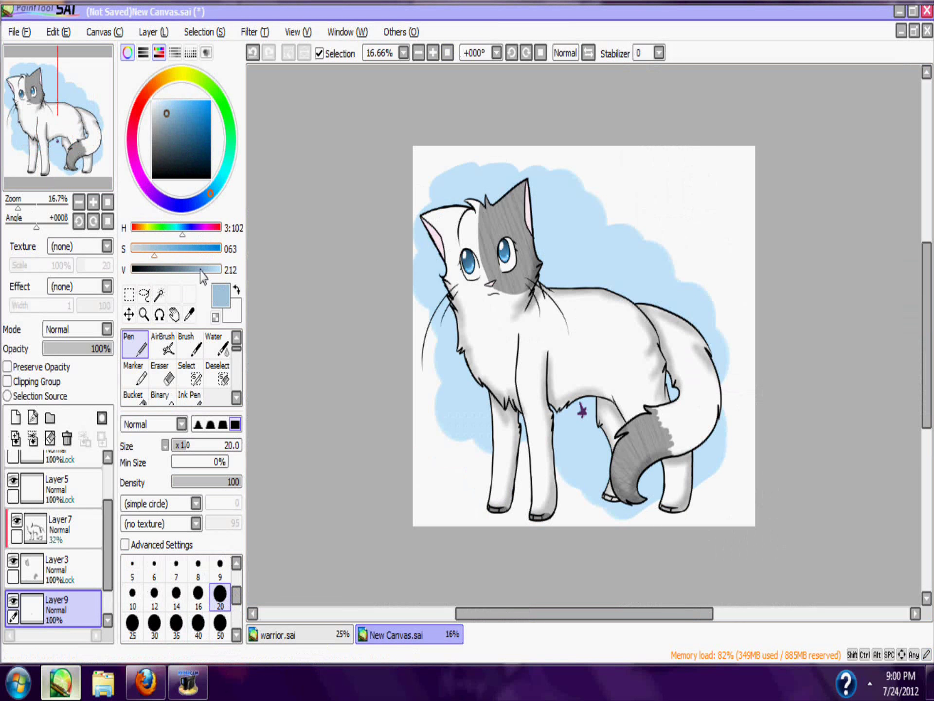
left_click(185, 250)
left_click(165, 250)
left_click_drag(579, 311, 486, 337)
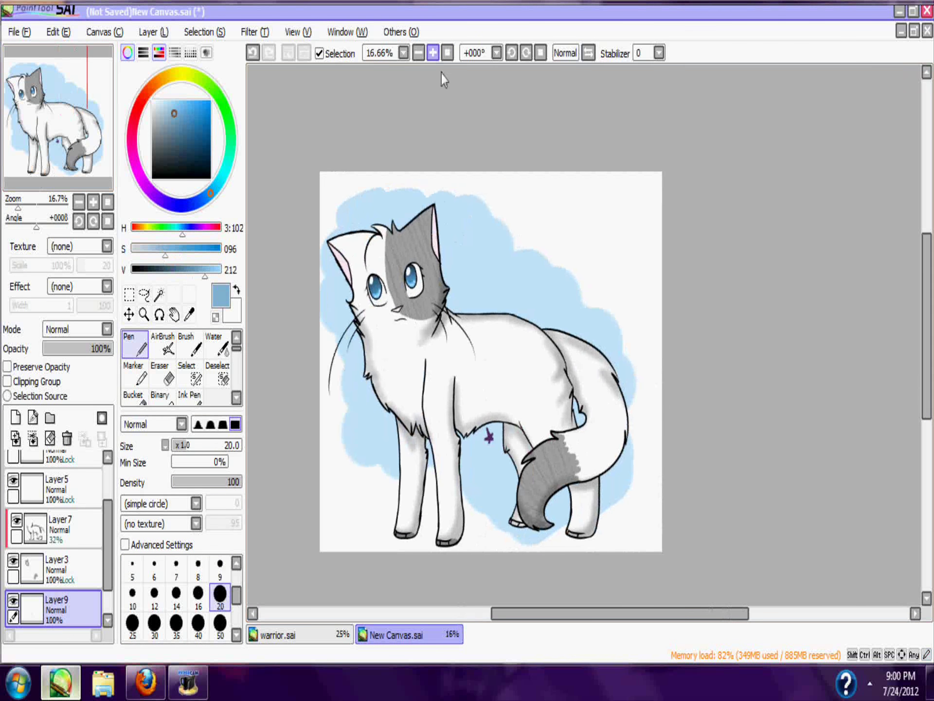
left_click(433, 53)
left_click_drag(108, 521, 108, 480)
left_click(59, 471)
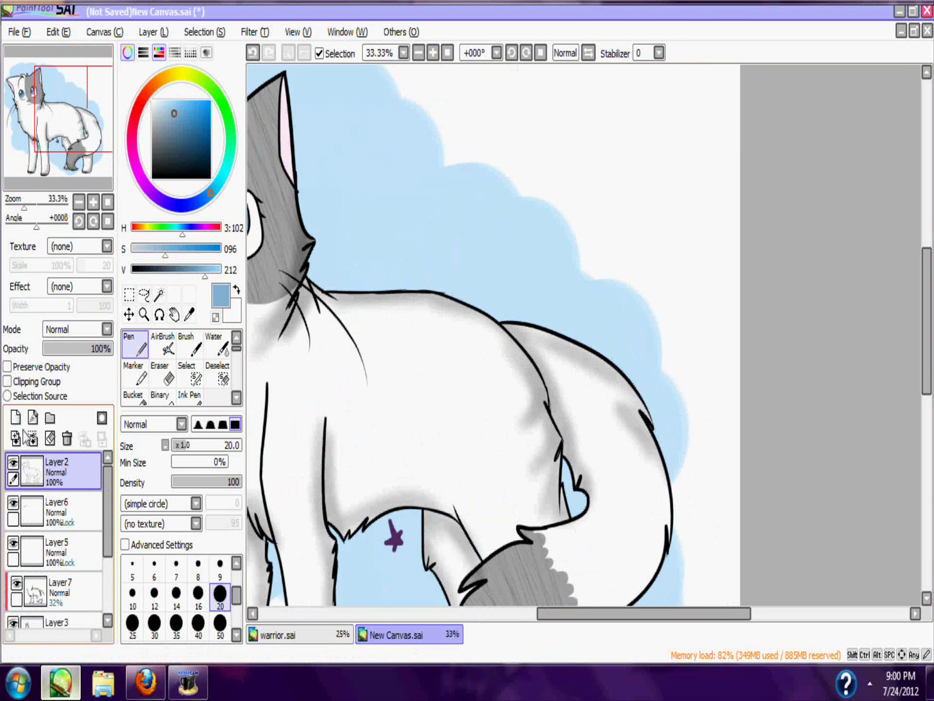
left_click(16, 418)
- Handwrite "Frost Shadow" on two lines above the cat's back in medium blue
left_click_drag(382, 130, 402, 128)
left_click_drag(425, 127, 444, 155)
mouse_move(471, 99)
left_mouse_down()
mouse_move(482, 145)
mouse_move(486, 126)
left_mouse_up()
left_click_drag(447, 200, 412, 262)
mouse_move(443, 190)
left_mouse_down()
mouse_move(442, 270)
mouse_move(484, 275)
left_mouse_up()
mouse_move(511, 229)
left_mouse_down()
mouse_move(516, 250)
mouse_move(540, 258)
left_mouse_up()
left_click_drag(528, 185, 530, 263)
left_click_drag(559, 227, 562, 229)
left_click_drag(571, 214, 606, 226)
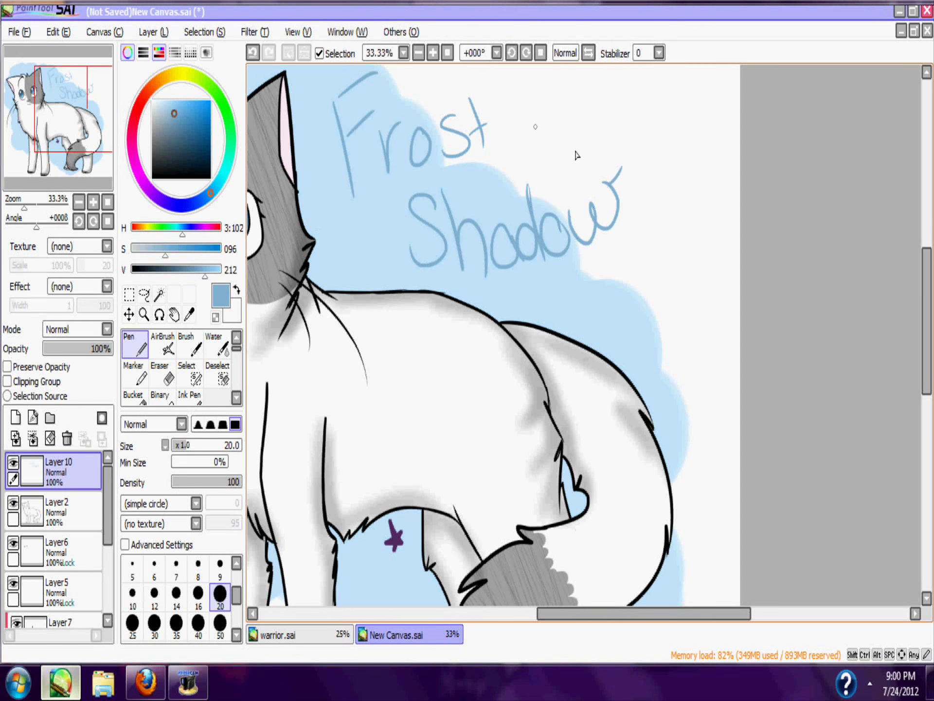
- Preserve the lettering layer's opacity and recolour "Frost Shadow" black with the Pen at size 500
left_click(447, 53)
double_click(434, 52)
mouse_move(67, 141)
left_mouse_down()
mouse_move(62, 169)
mouse_move(82, 115)
left_mouse_up()
left_click(7, 366)
left_click(237, 615)
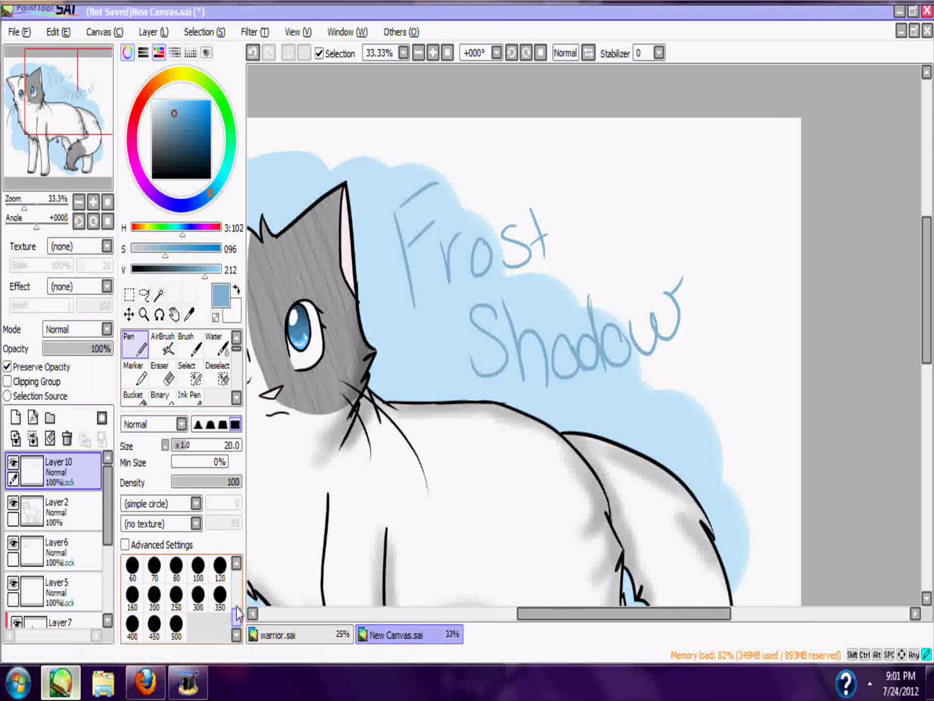
left_click(176, 625)
left_click(152, 179)
mouse_move(434, 203)
left_mouse_down()
mouse_move(629, 320)
mouse_move(583, 359)
left_mouse_up()
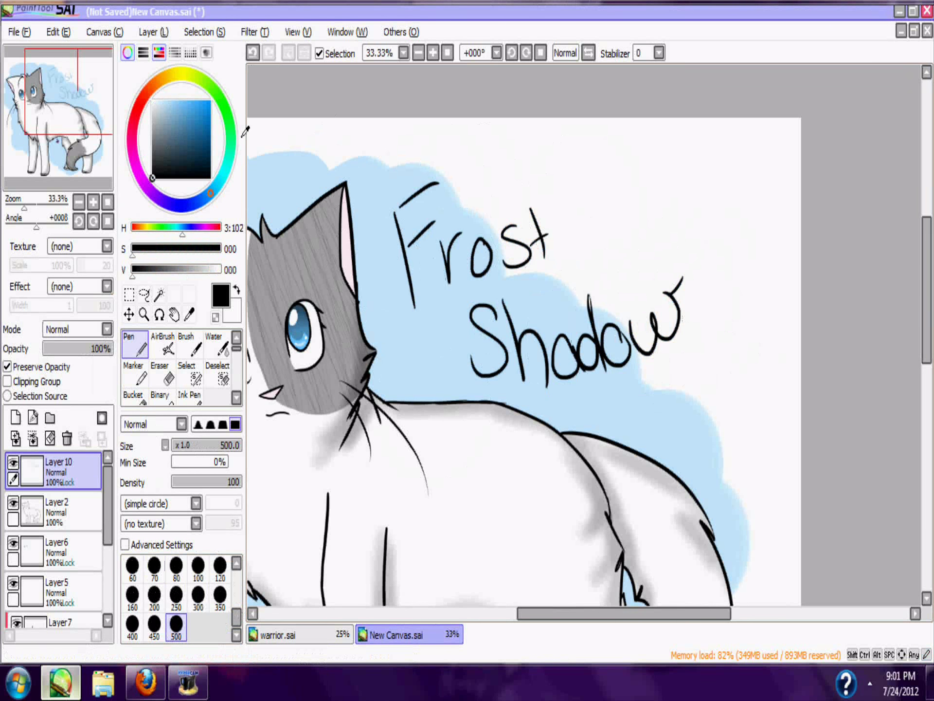
- Try recolouring the "Frost Shadow" lettering light blue
left_click(152, 101)
left_click_drag(532, 174, 633, 370)
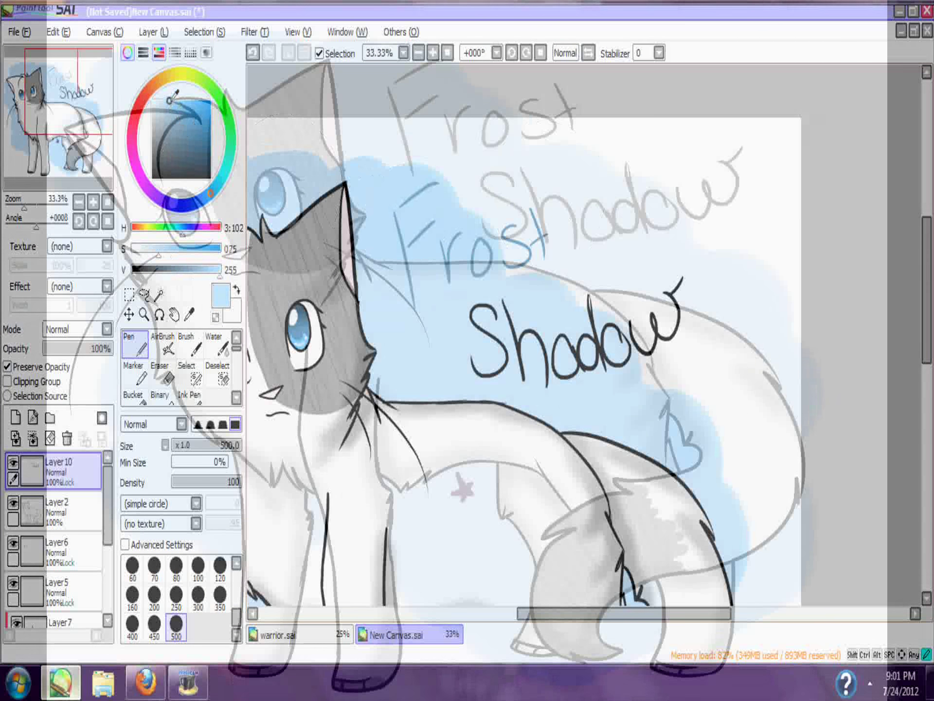
left_click(168, 101)
mouse_move(526, 233)
left_mouse_down()
mouse_move(377, 263)
mouse_move(428, 333)
mouse_move(562, 297)
left_mouse_up()
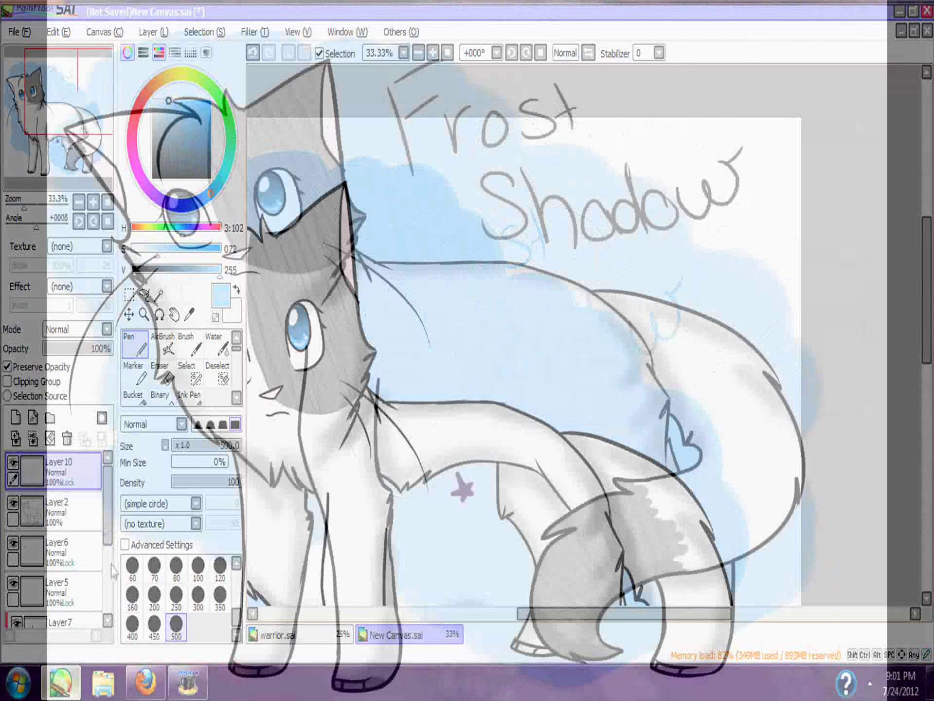